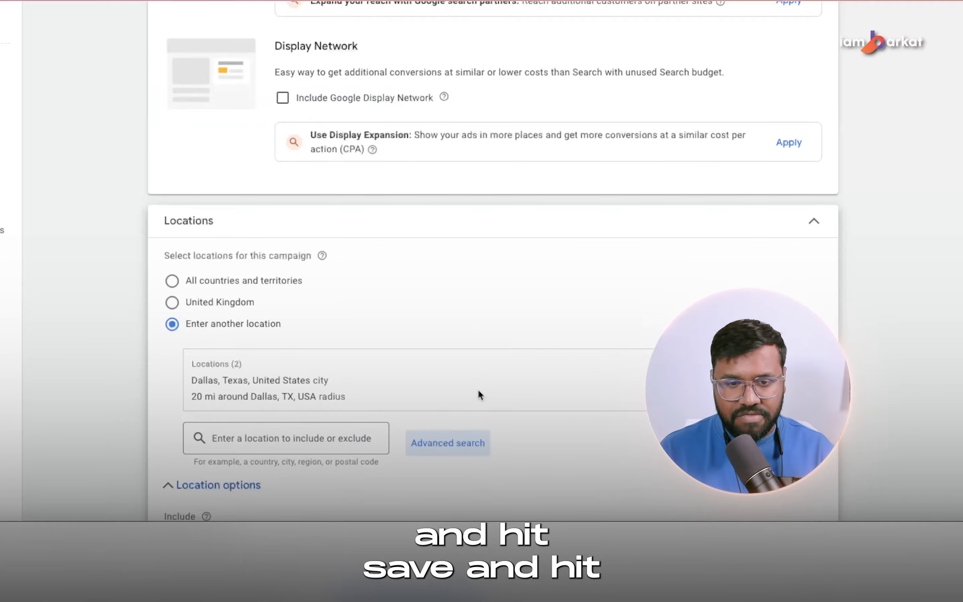
Continue past the campaign settings and skip the AI keyword and asset generation.
scroll(478, 393, down, 10)
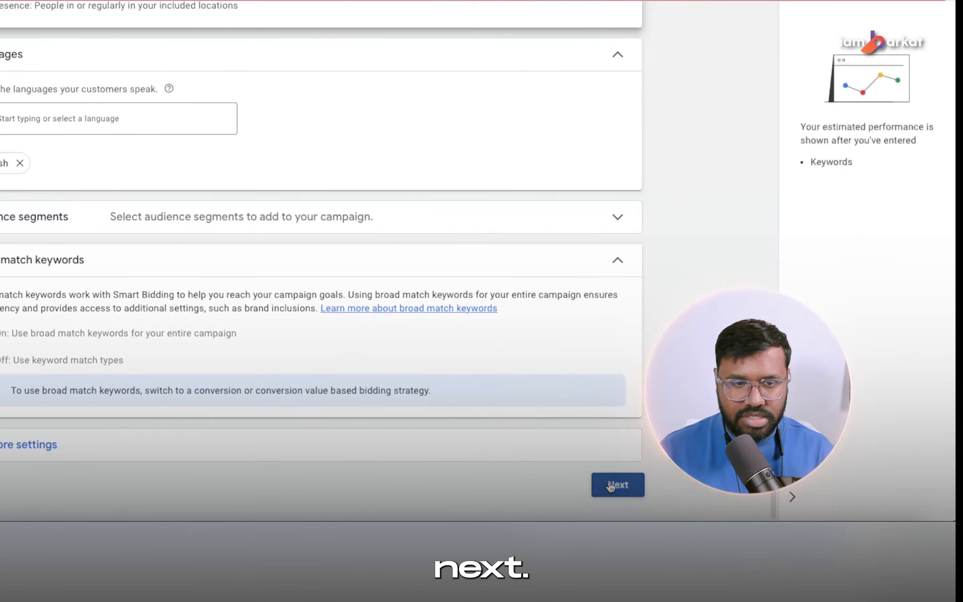
click(750, 487)
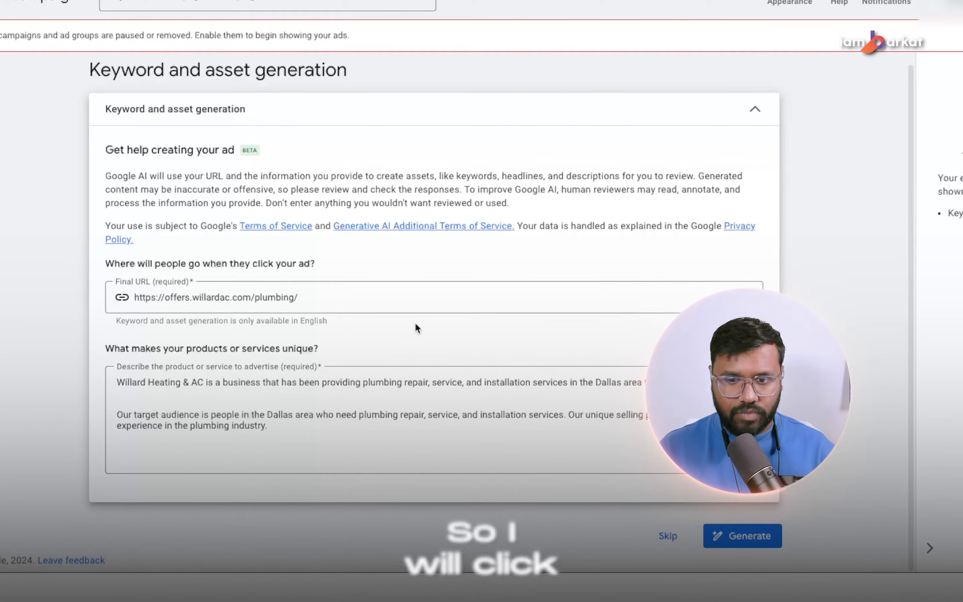
click(668, 537)
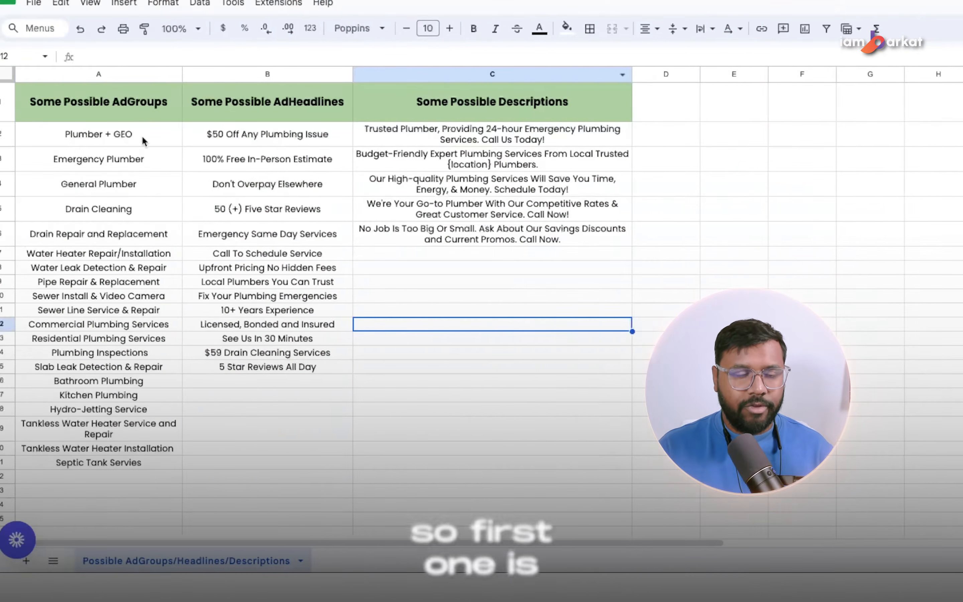
Examine the Plumber + GEO ad group idea in the sheet and the Dallas and Irving areas on the map for location-based groups.
click(142, 135)
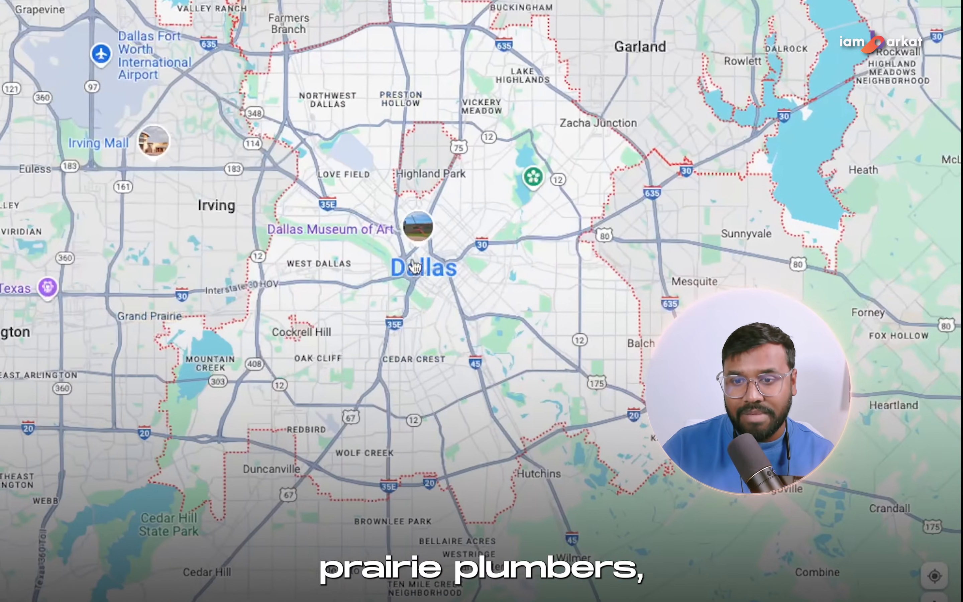
mouse_move(789, 267)
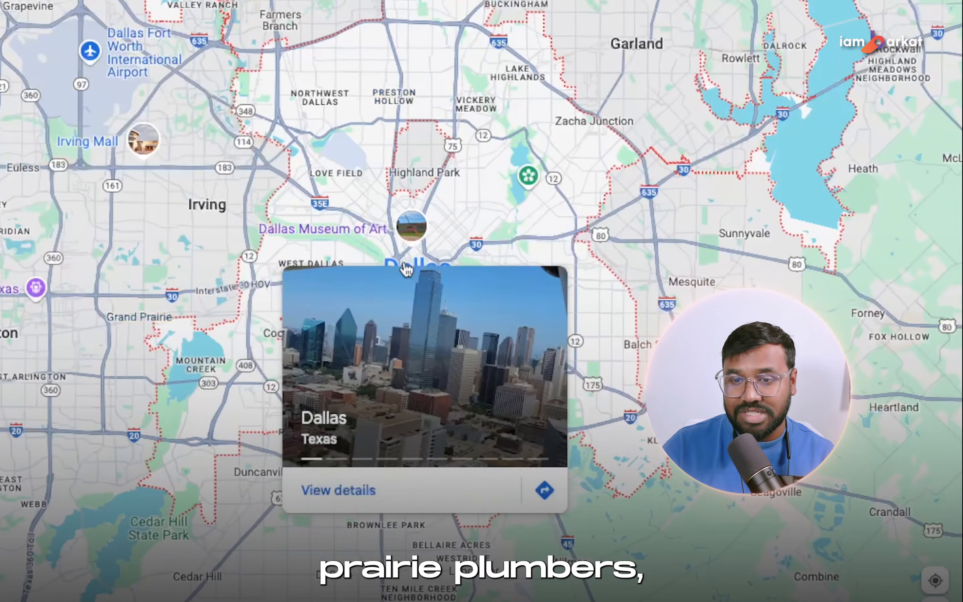
mouse_move(1, 338)
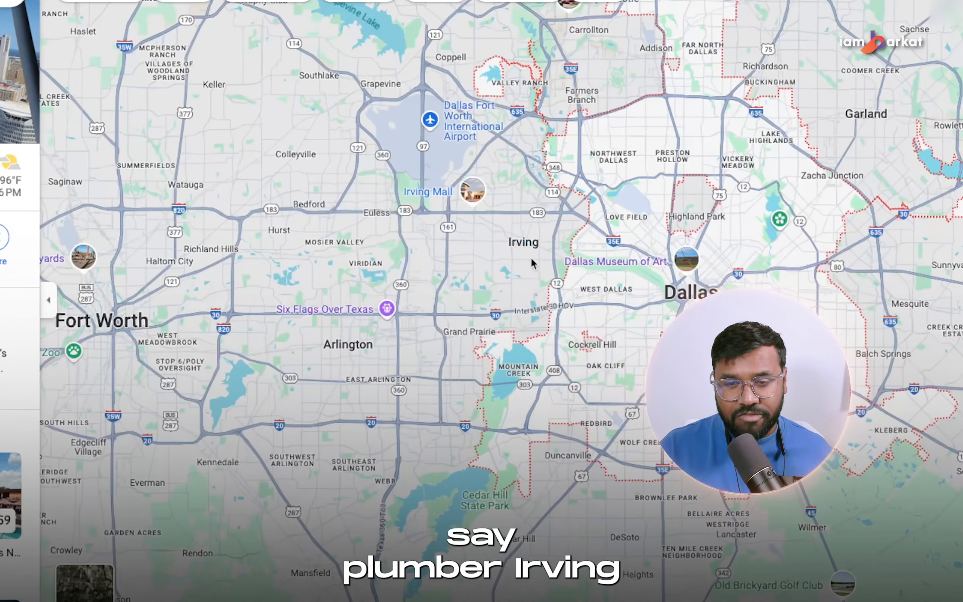
mouse_move(502, 253)
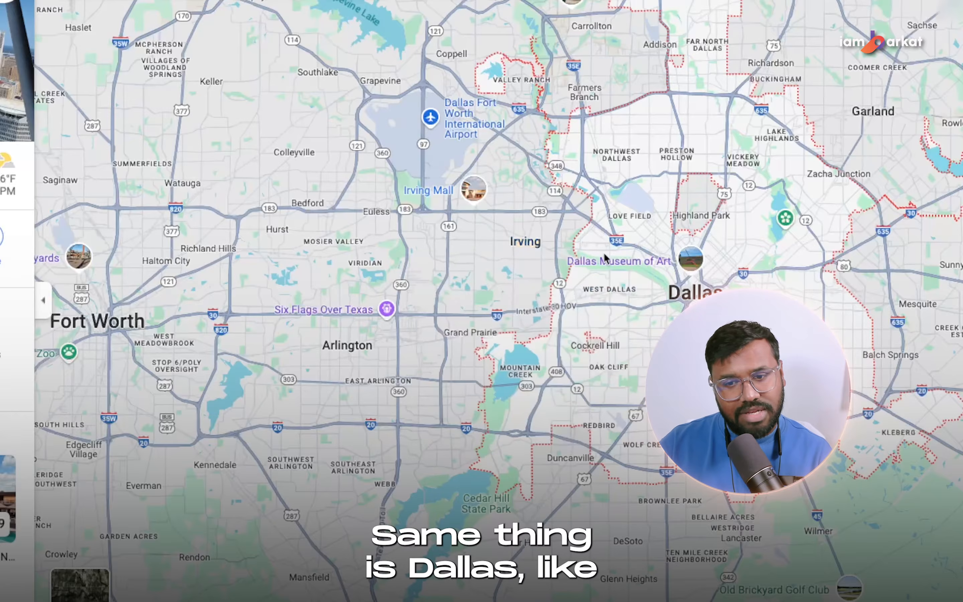
mouse_move(674, 294)
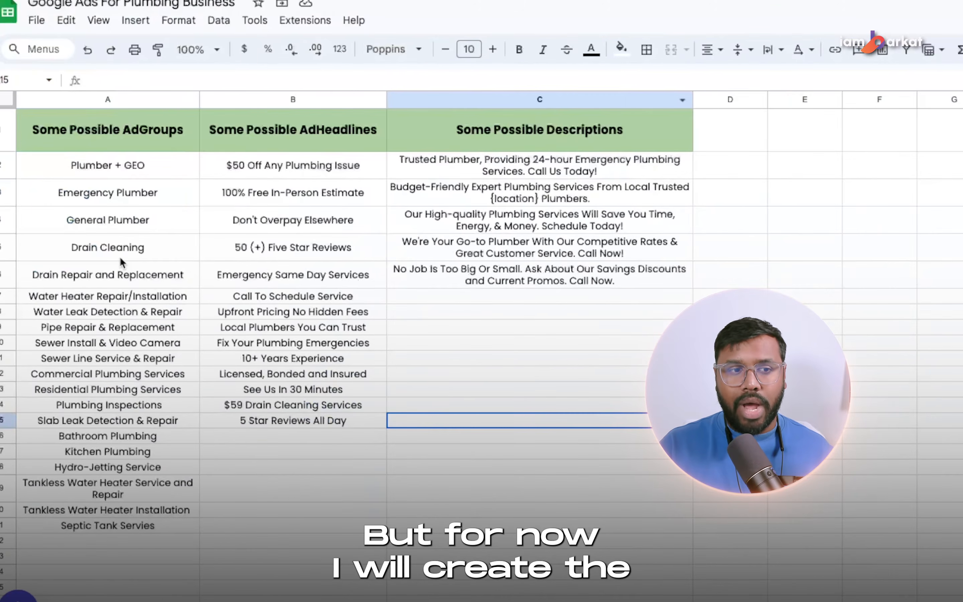
Copy the Drain Cleaning entry from the ad groups sheet and rename Ad group 1 in Google Ads as Drain Cleaning.
click(115, 251)
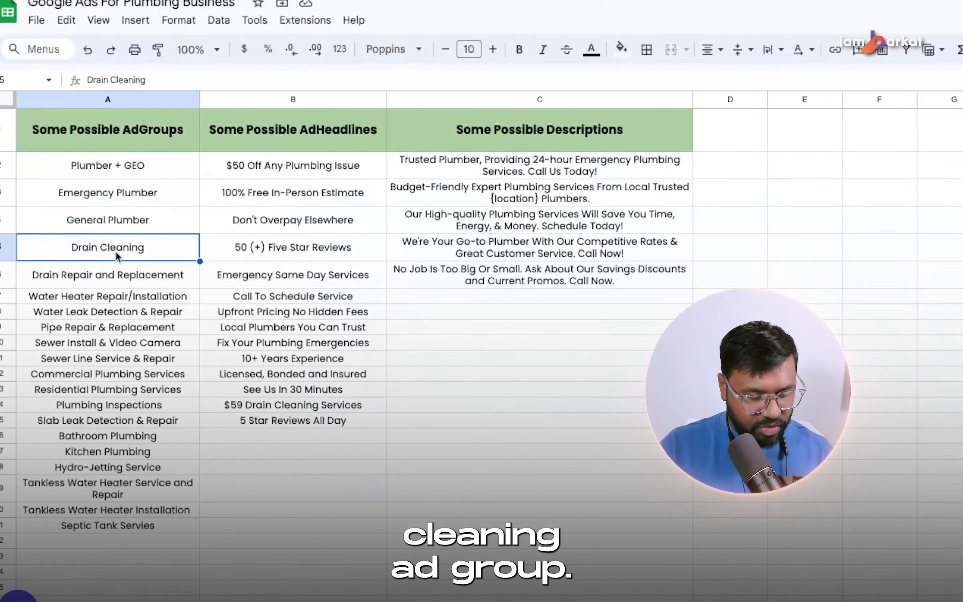
key(ctrl+c)
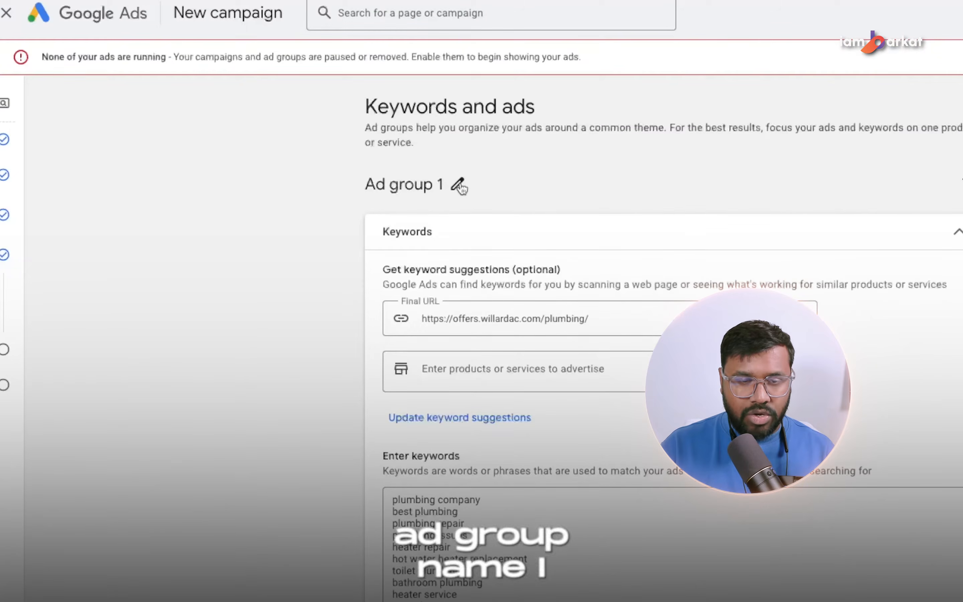
click(458, 185)
drag(458, 185, 377, 186)
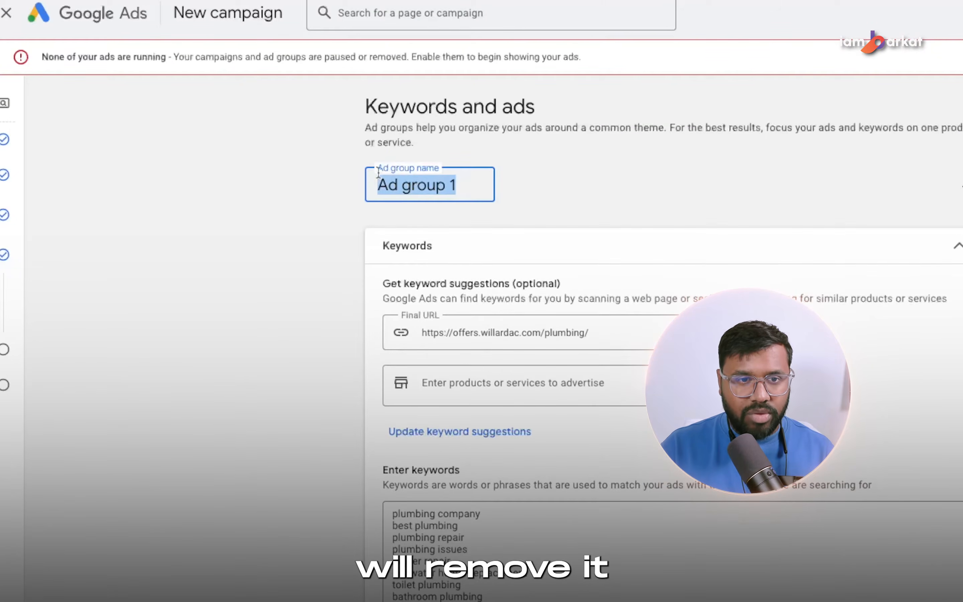
key(ctrl+v)
Add Drain Cleaning as the product or service to advertise and refresh the keyword suggestions.
scroll(438, 278, down, 1)
click(463, 335)
key(ctrl+v)
key(Return)
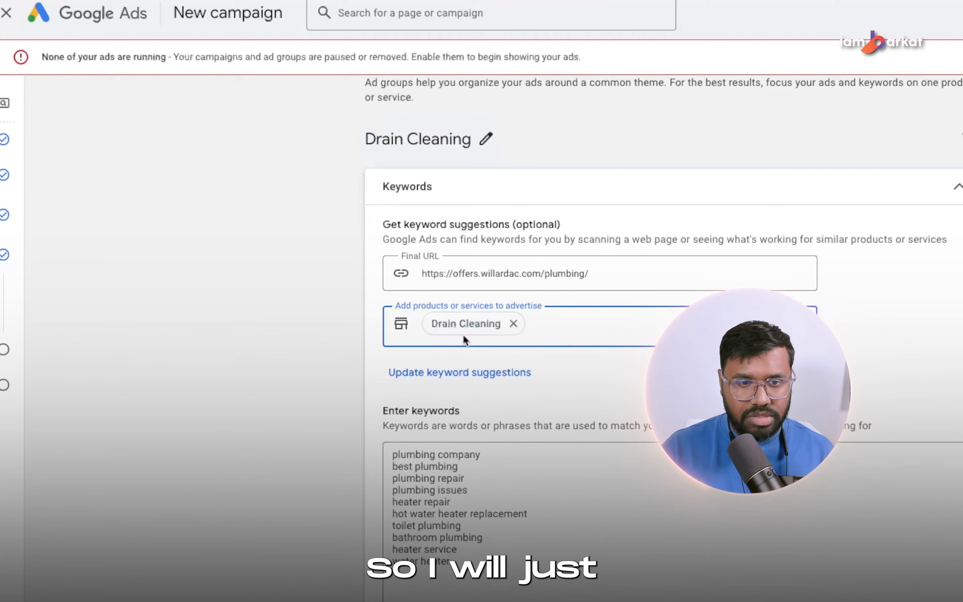
click(461, 372)
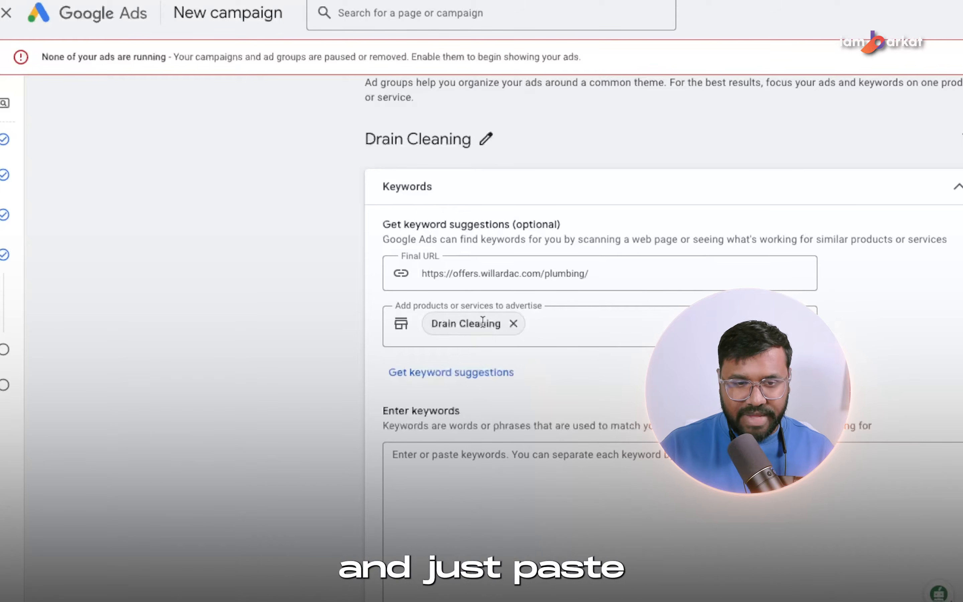
click(421, 374)
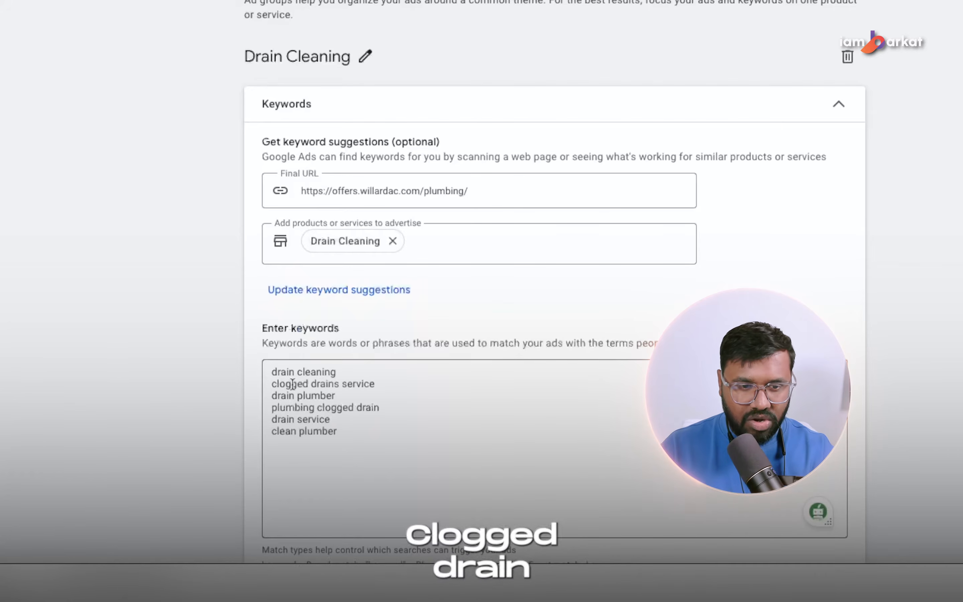
Go through the suggested keywords and remove "clean plumber" from the list.
click(322, 398)
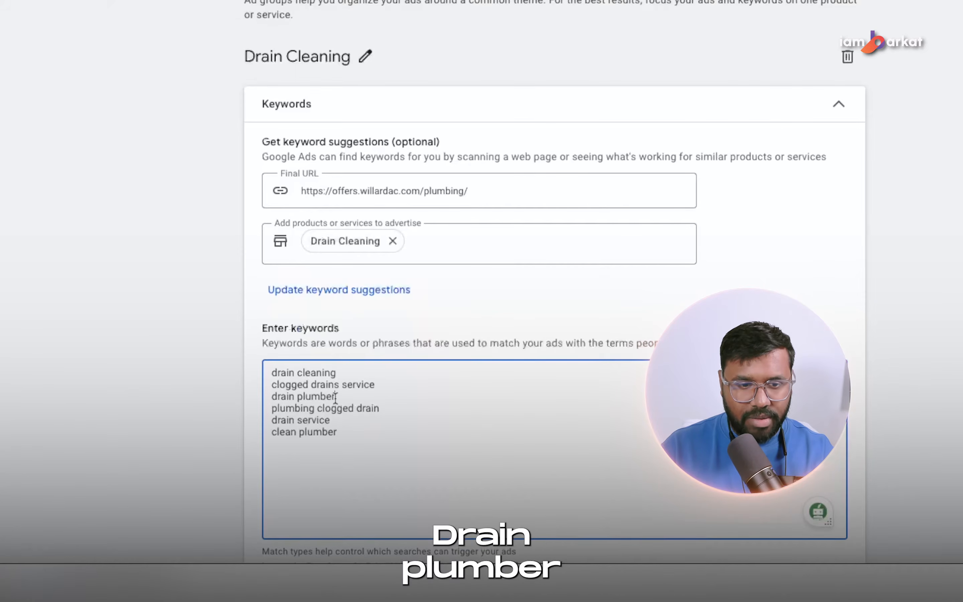
click(304, 421)
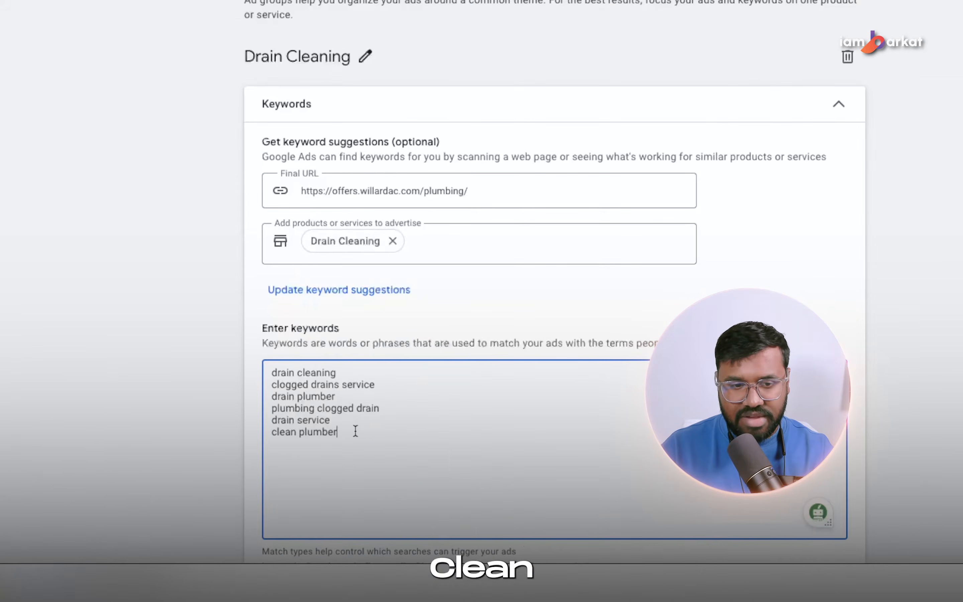
drag(356, 431, 272, 432)
key(BackSpace)
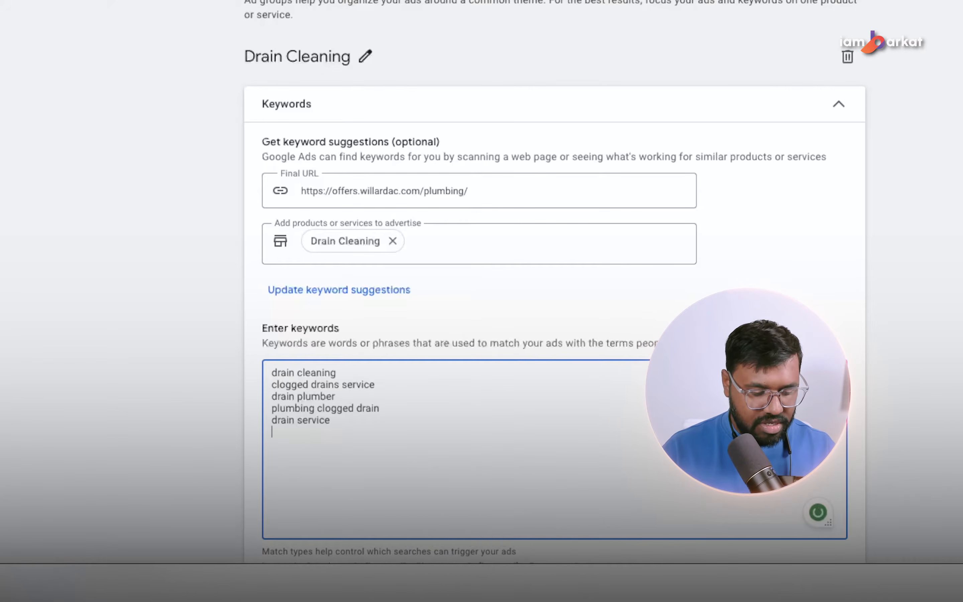
Add the keywords "Drain Cleaning company" and "best Drain Cleaning services" to the end of the list.
key(super+v)
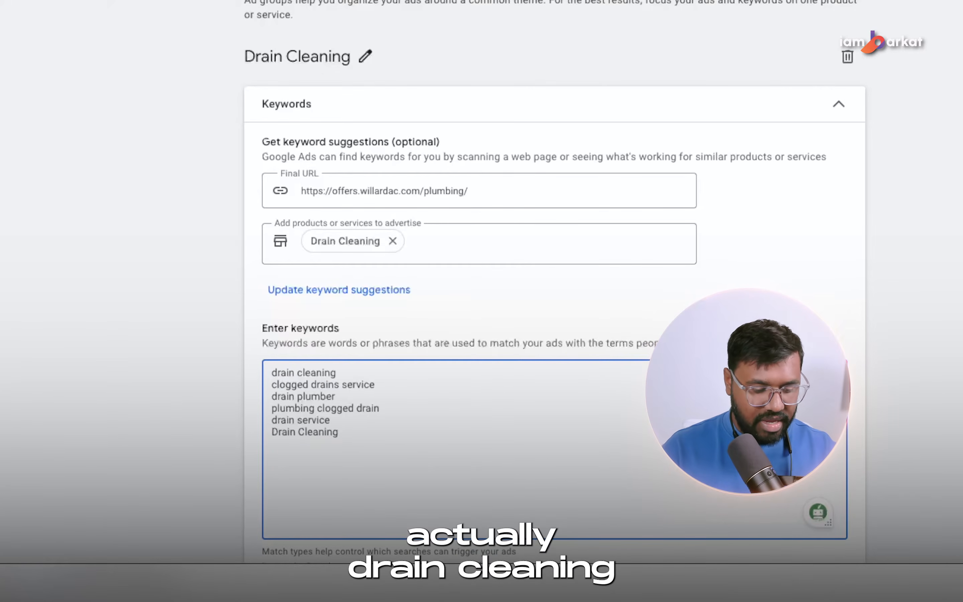
text(com)
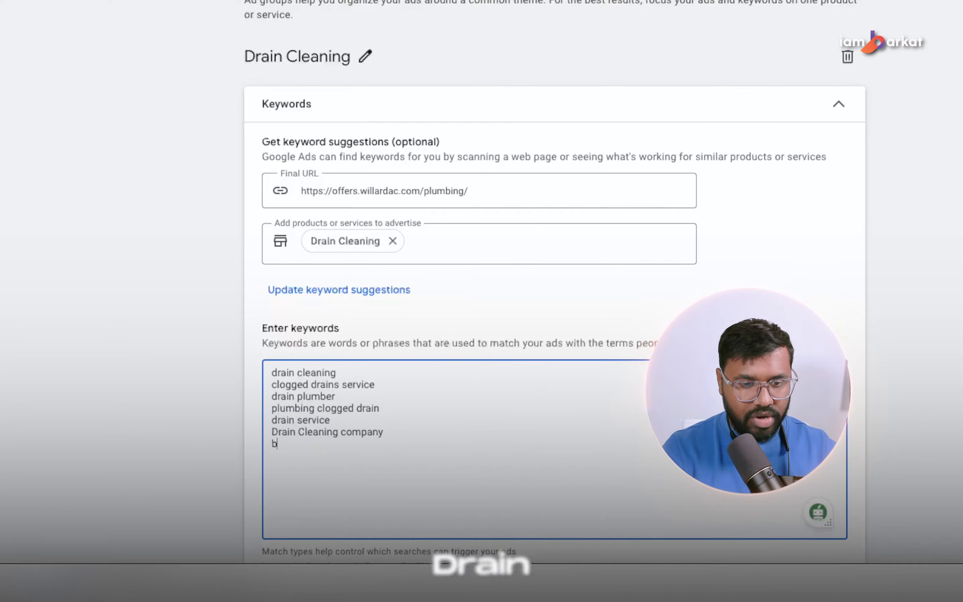
text(pany best)
key(super+v)
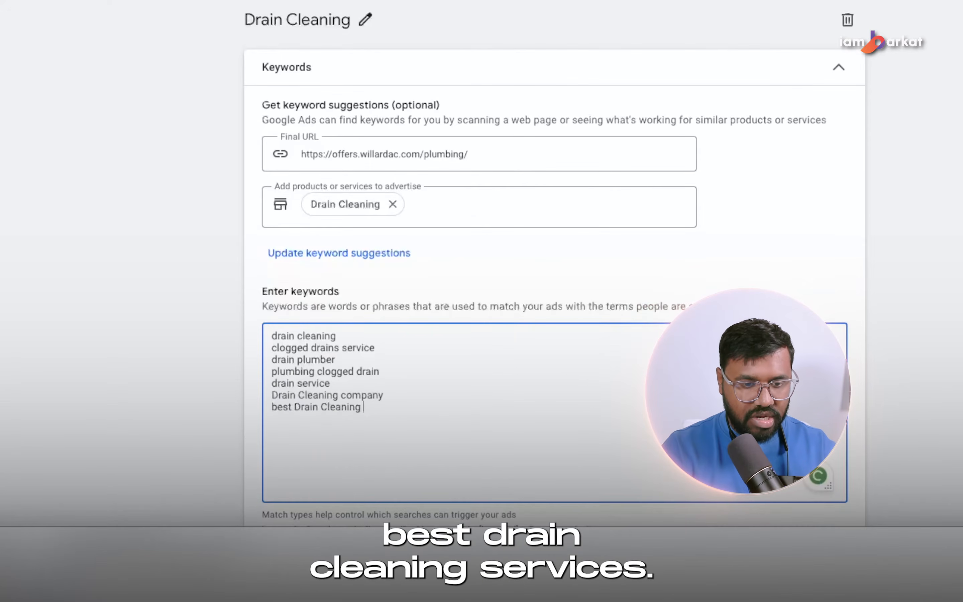
text(servic)
key(BackSpace)
text(vices)
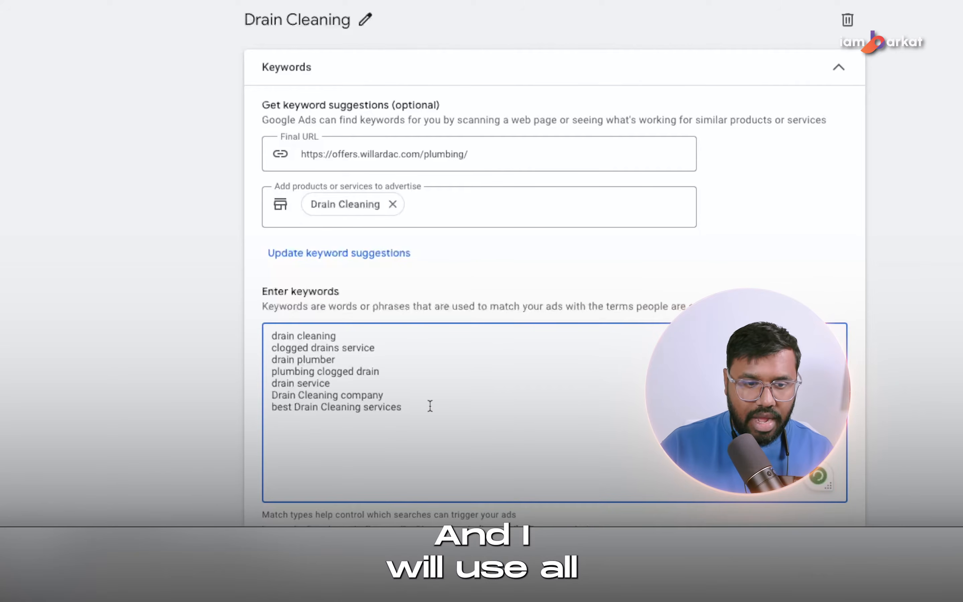
Copy the complete keyword list, open adwordswrapper.com and wrap the keywords there into match types.
drag(430, 406, 266, 331)
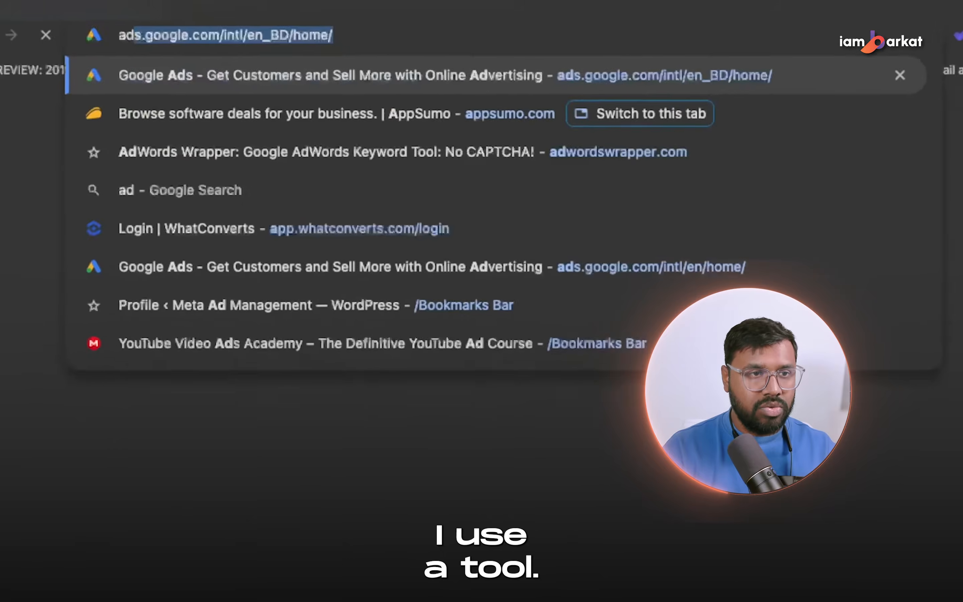
text(adw)
key(Return)
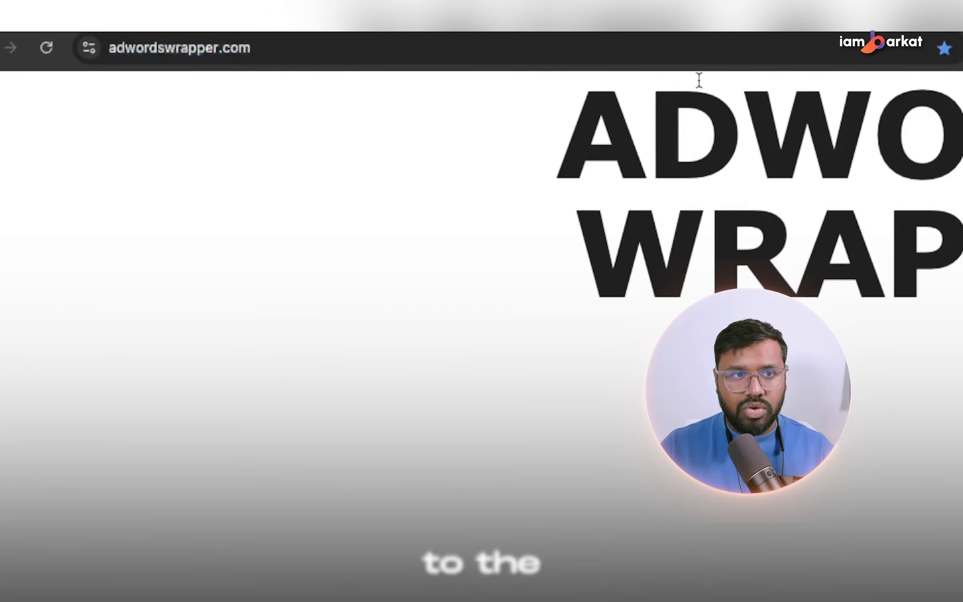
scroll(538, 253, down, 10)
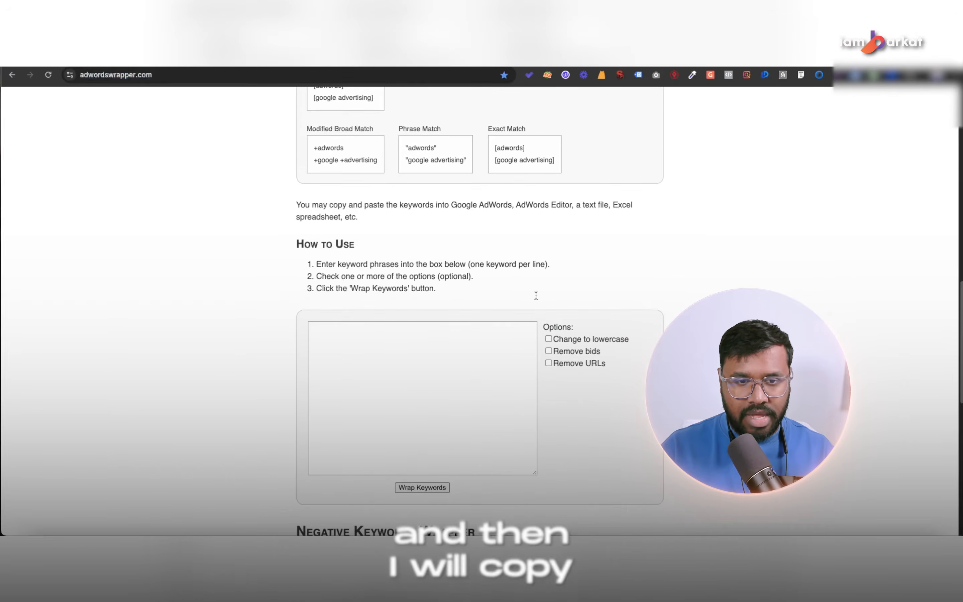
click(419, 347)
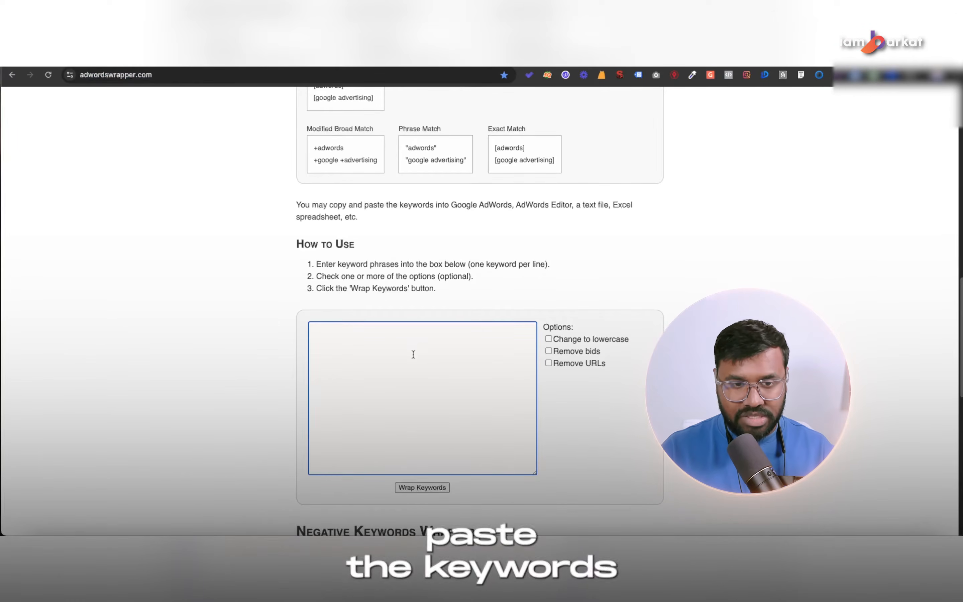
key(super+v)
key(super+v)
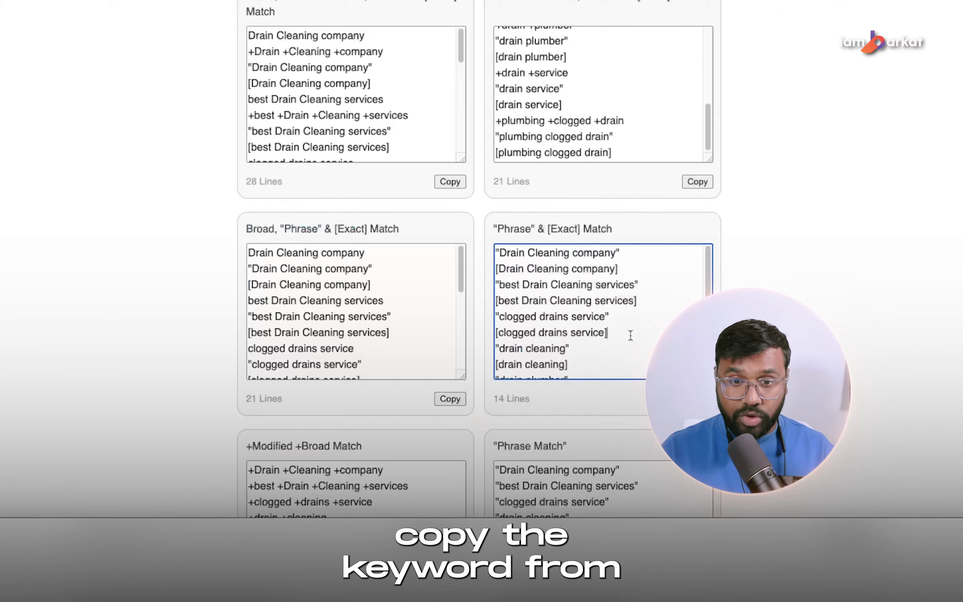
Copy the wrapped "Phrase" & [Exact] Match list and replace the Drain Cleaning ad group's keywords with it.
key(super+a)
key(super+c)
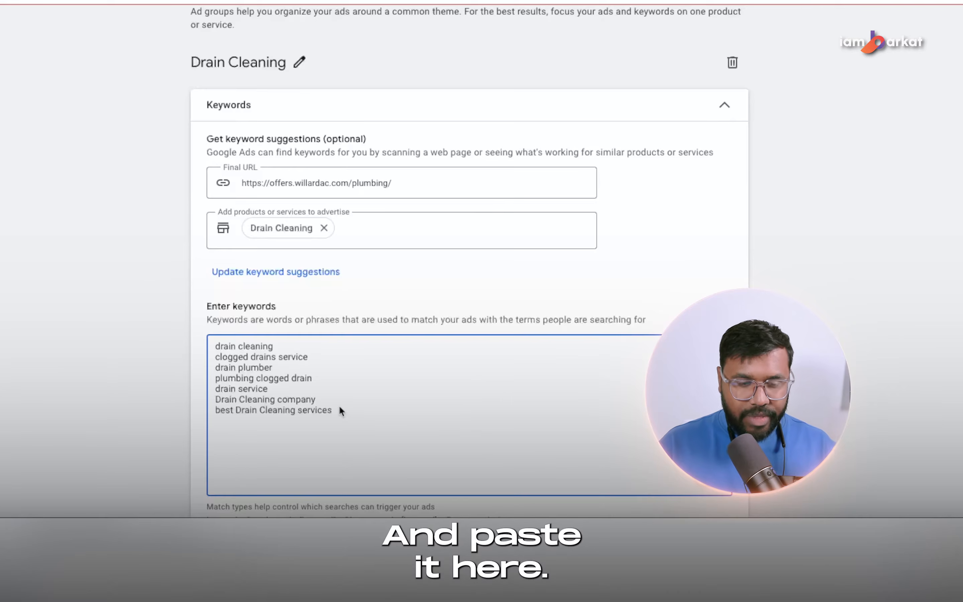
key(super+a)
key(super+v)
scroll(392, 209, down, 10)
scroll(392, 210, up, 5)
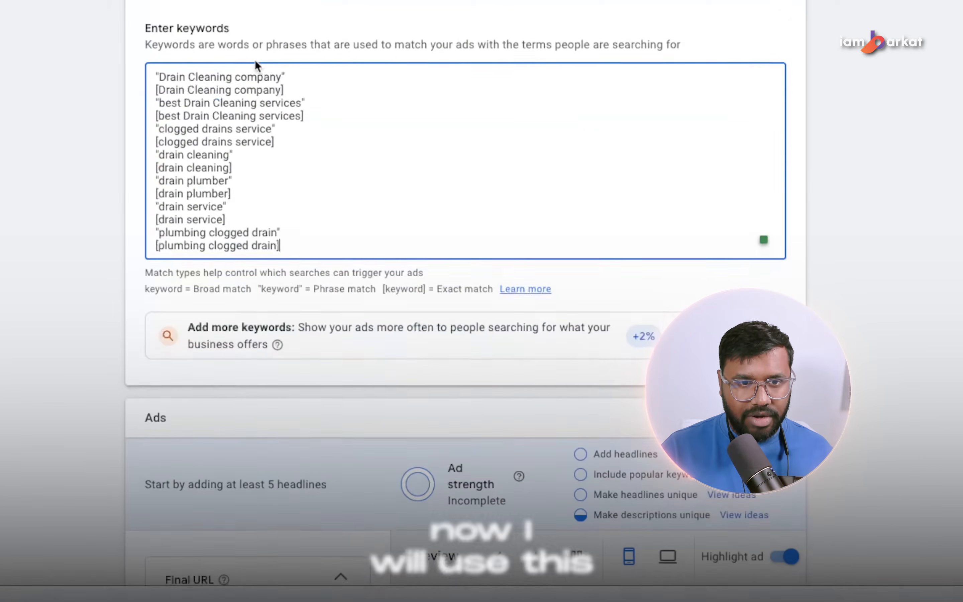
scroll(194, 308, up, 7)
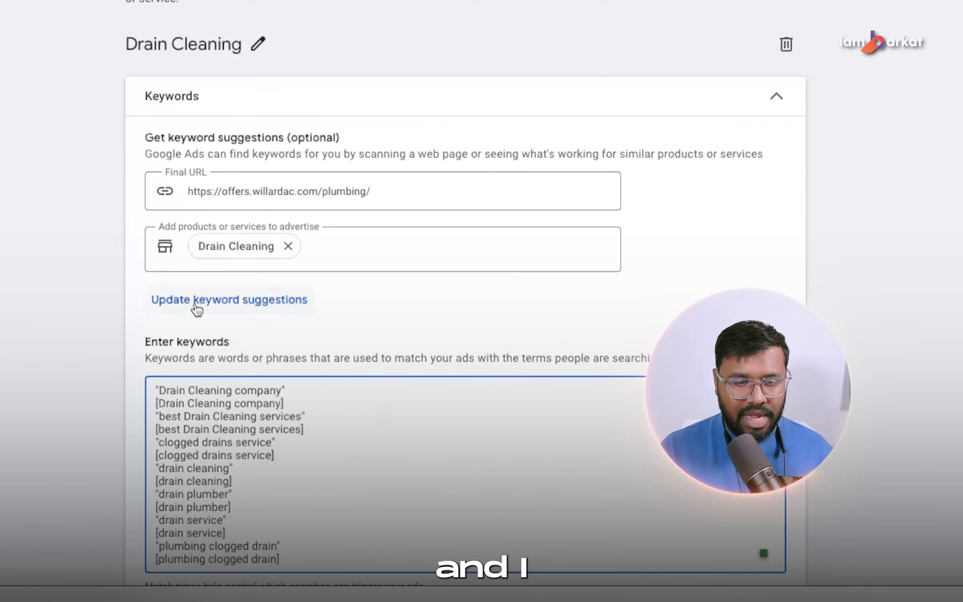
scroll(312, 162, down, 6)
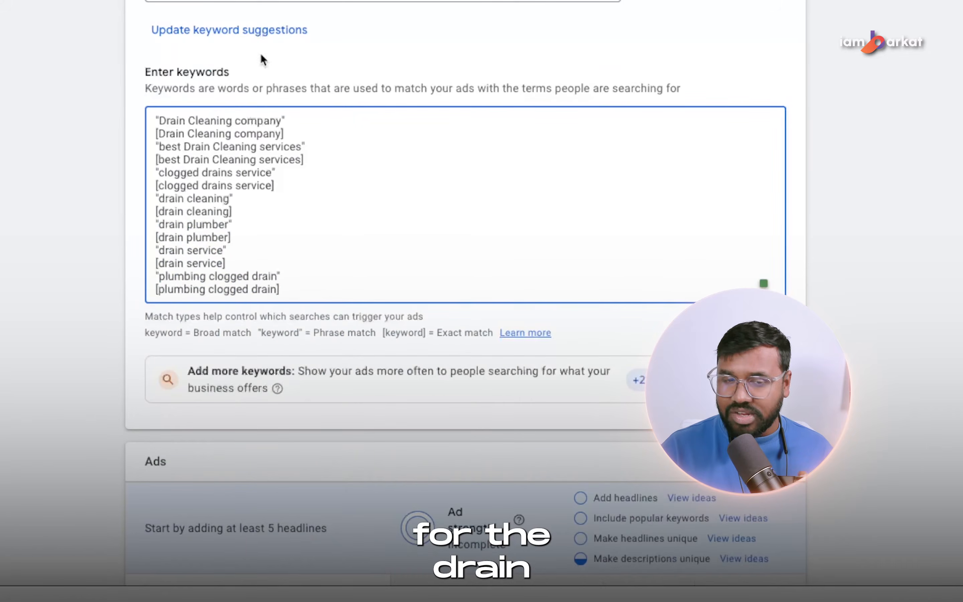
Set the first display path field of the Drain Cleaning ad to "drain-cleaning".
scroll(260, 178, down, 4)
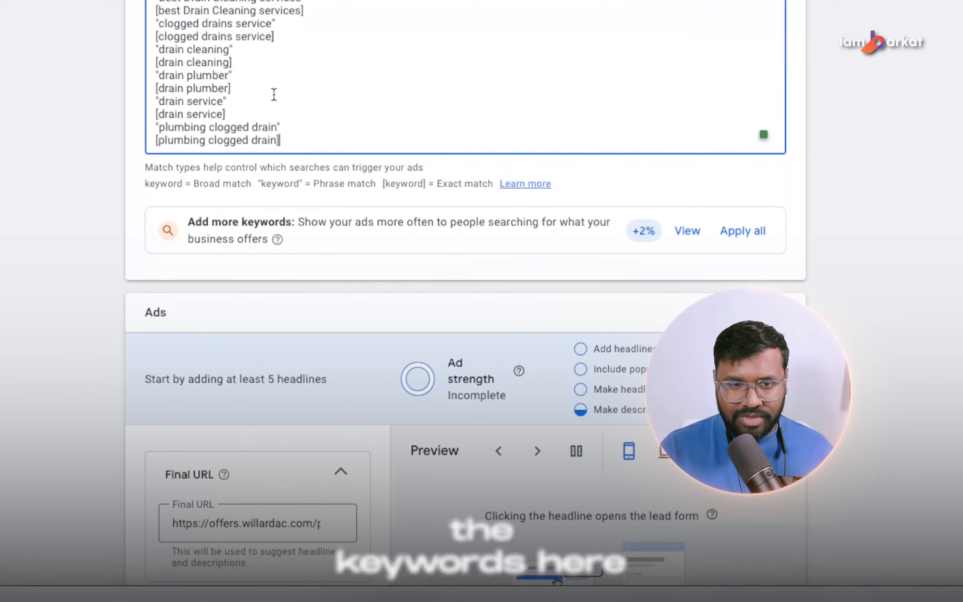
scroll(273, 93, up, 1)
scroll(314, 207, down, 1)
scroll(300, 274, down, 9)
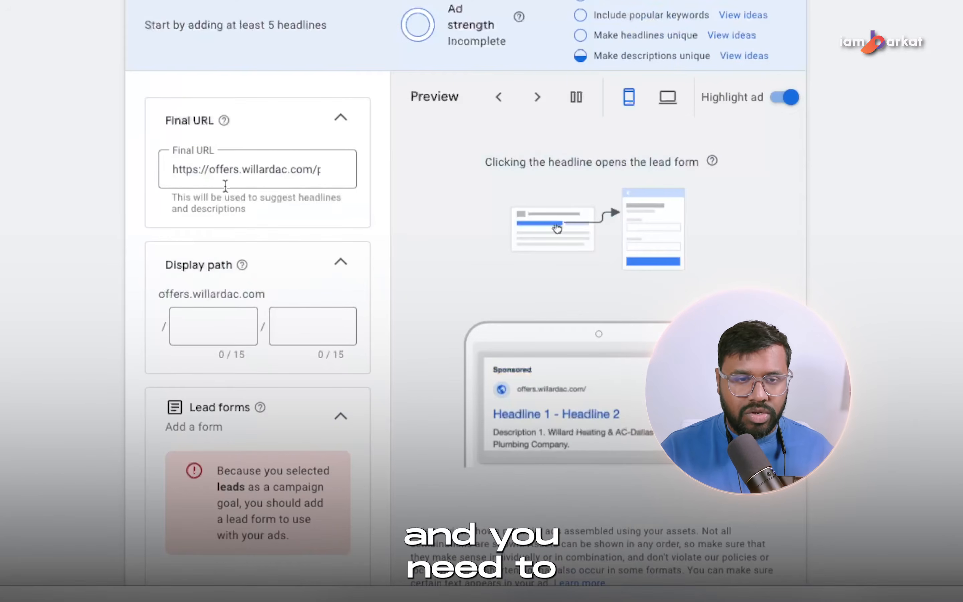
scroll(205, 21, up, 1)
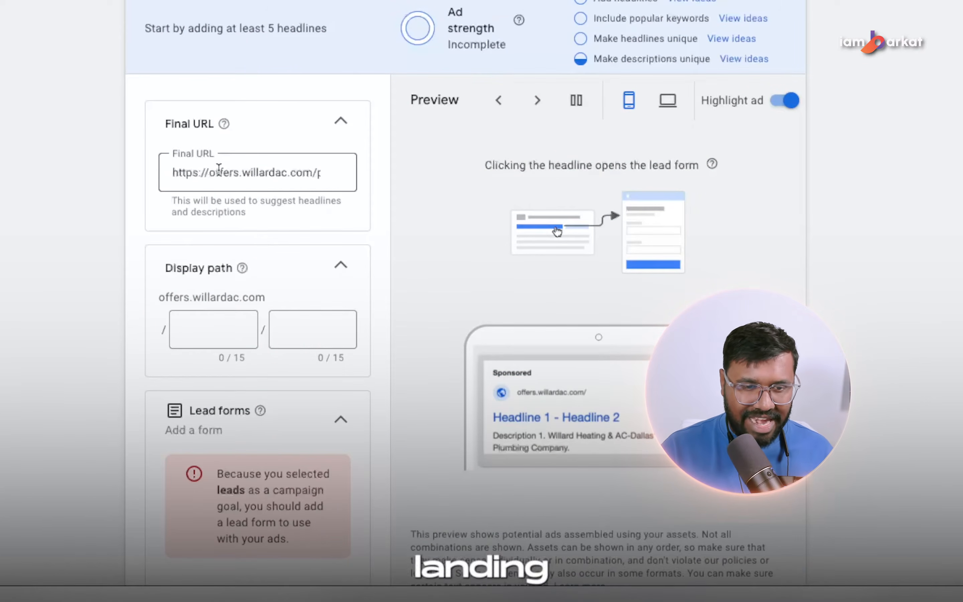
click(237, 327)
text(d)
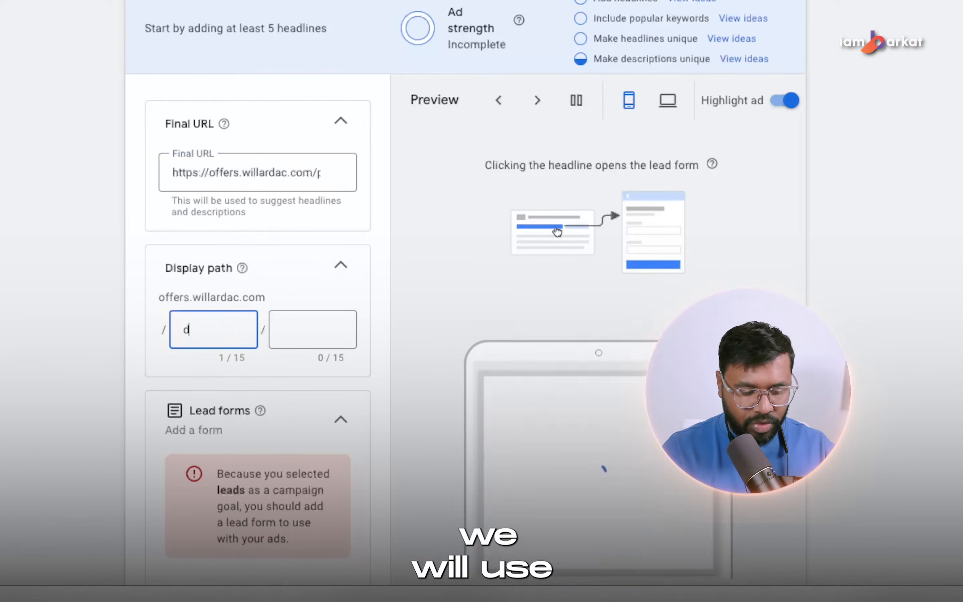
text(rai)
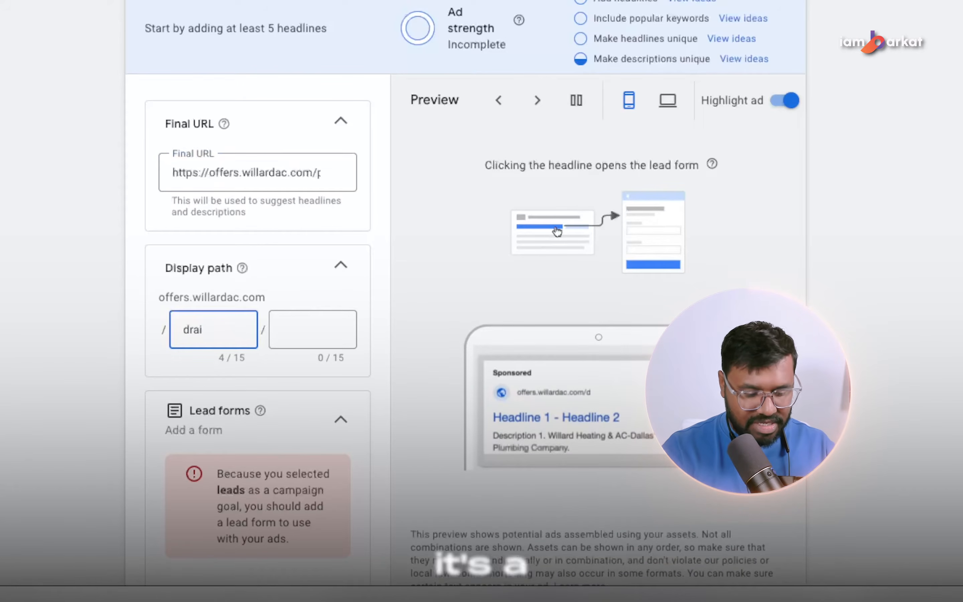
text(n-ce)
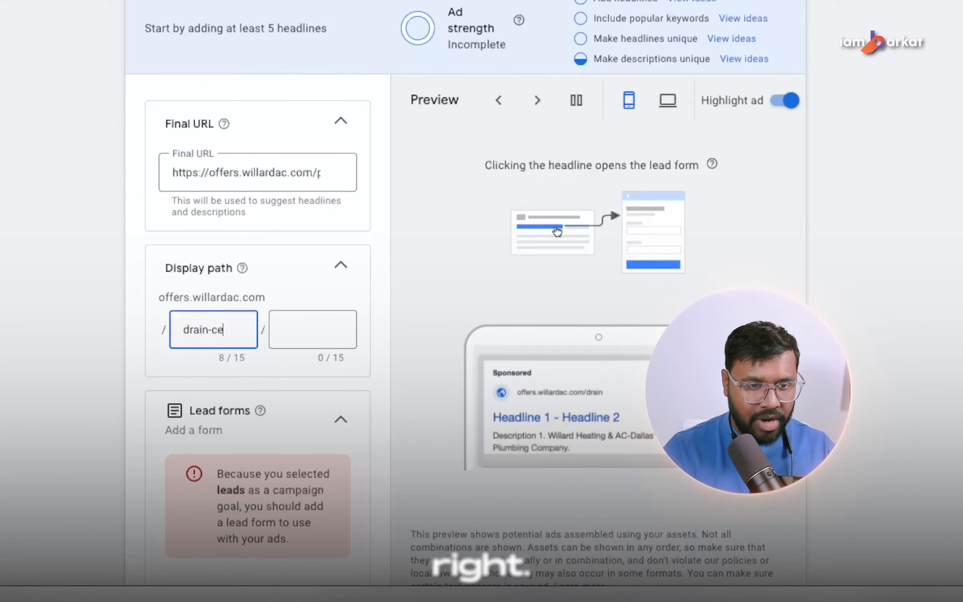
text(eaning)
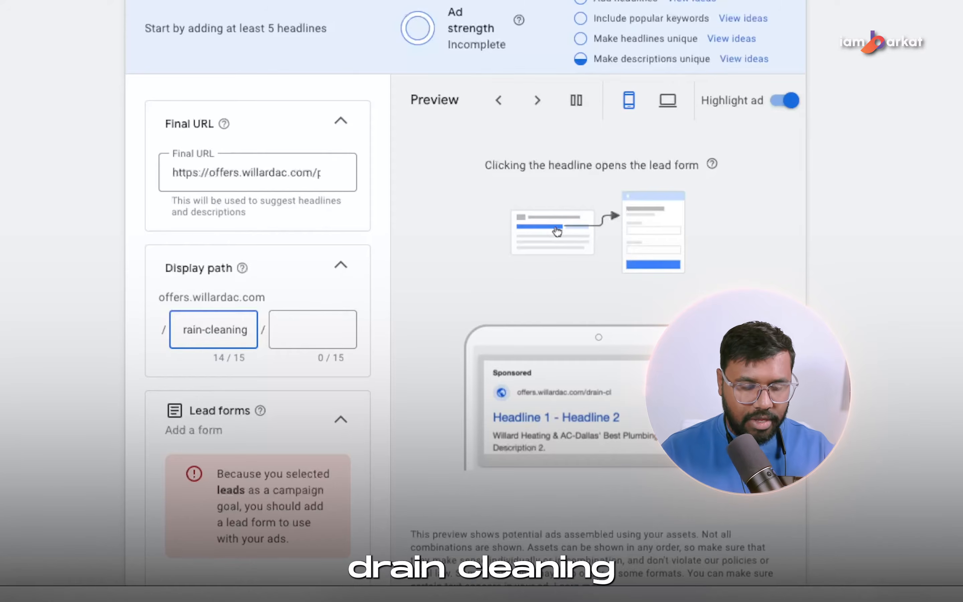
click(50, 399)
Review the ad's lead form and headline sections, the ad group's keyword list, and the possible ad headlines in the spreadsheet.
scroll(99, 403, down, 3)
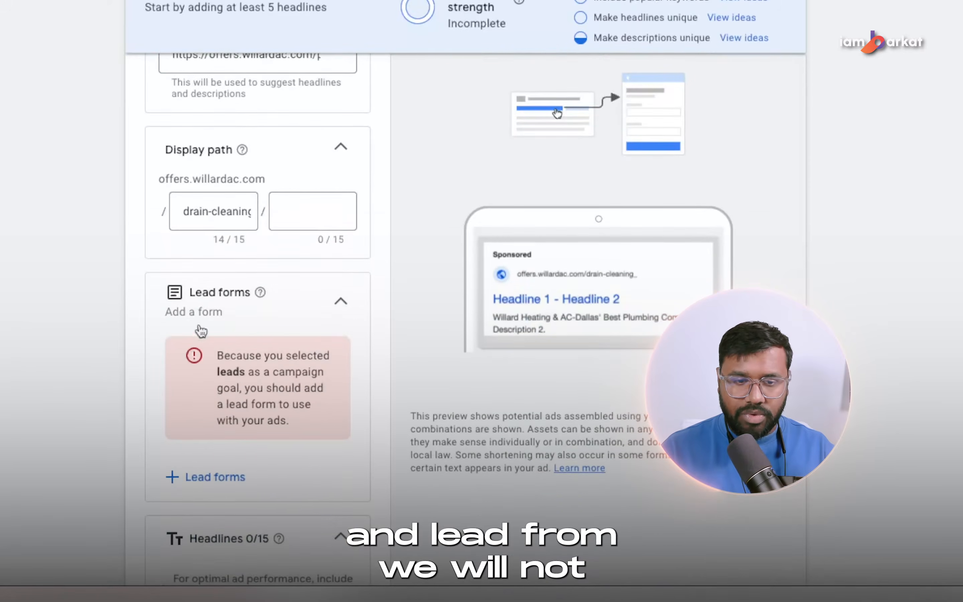
scroll(281, 205, down, 2)
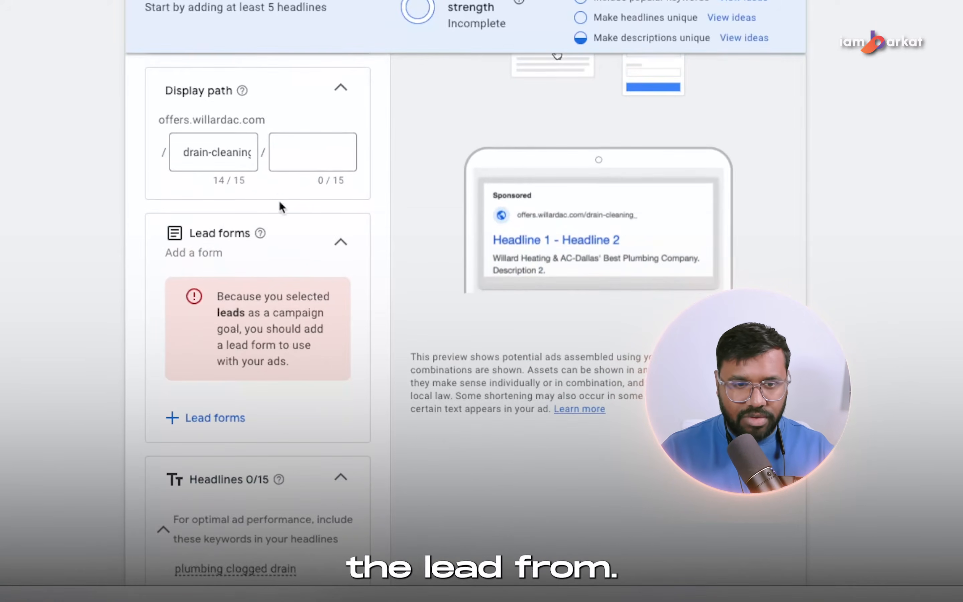
scroll(279, 201, down, 8)
scroll(243, 254, up, 1)
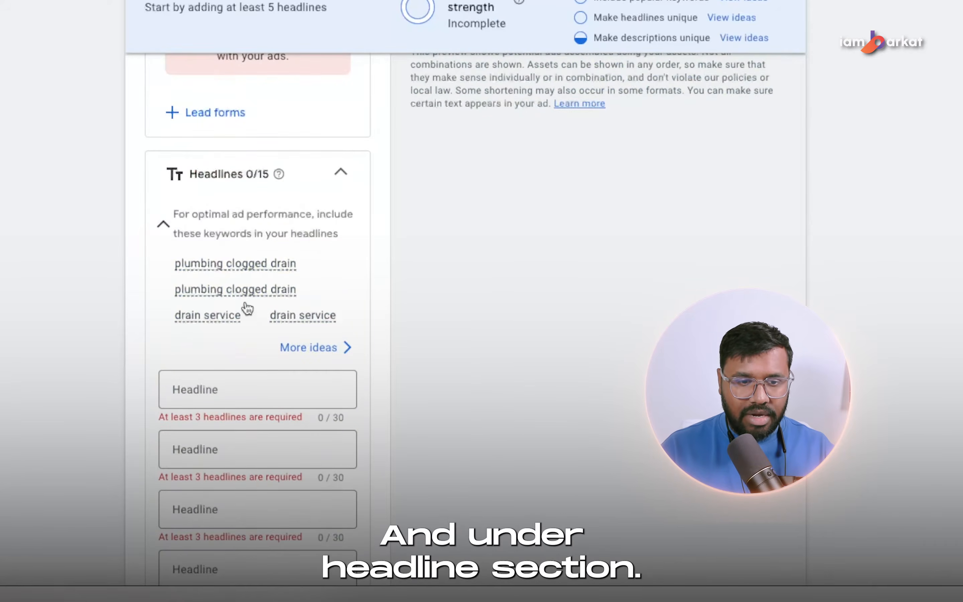
scroll(247, 308, down, 4)
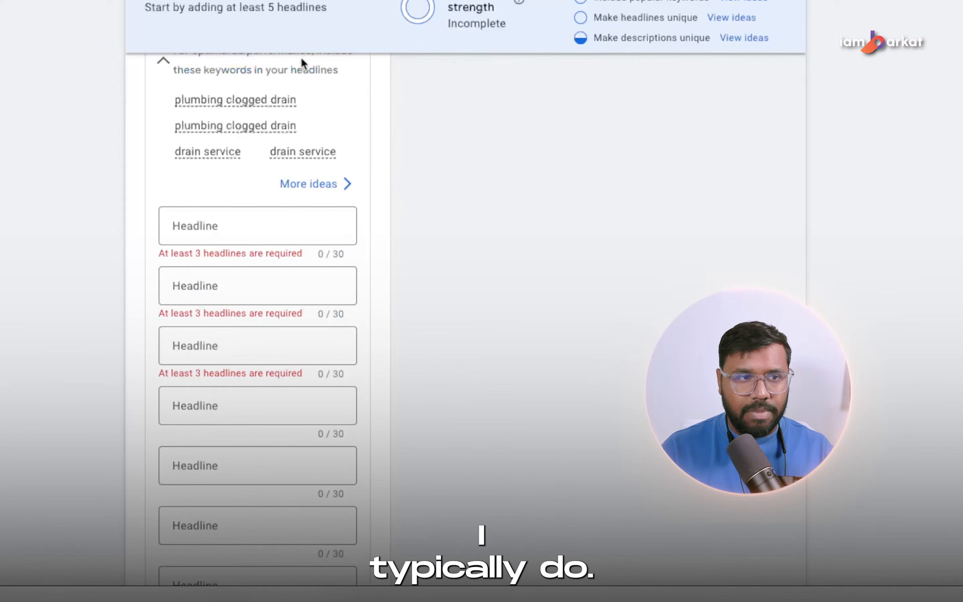
scroll(265, 299, up, 2)
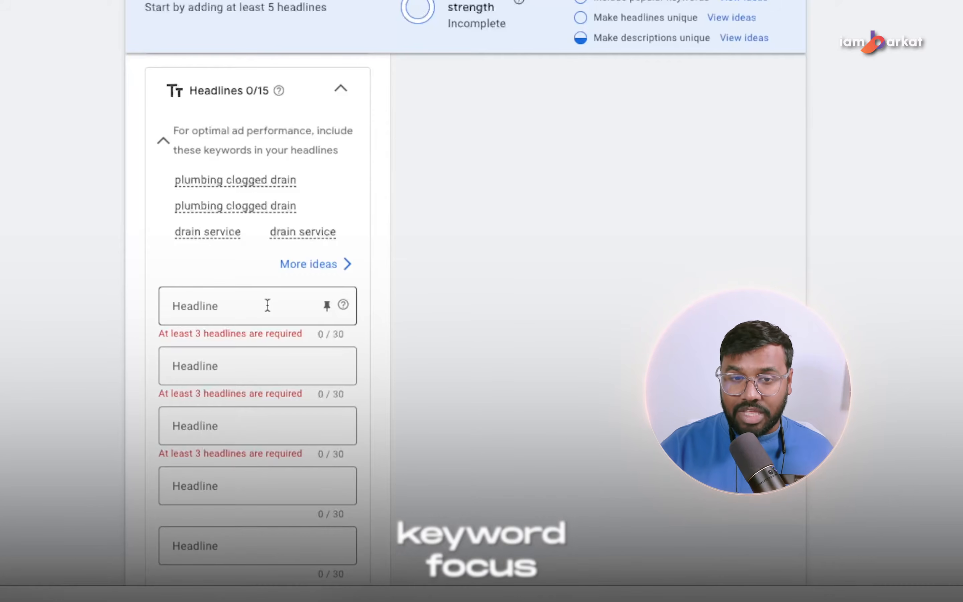
scroll(268, 306, up, 15)
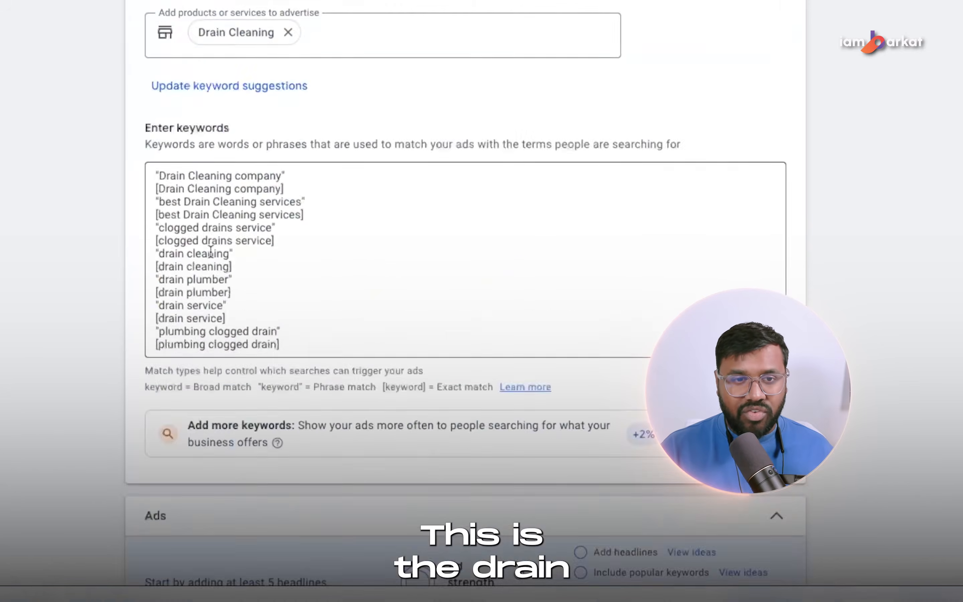
scroll(212, 255, down, 15)
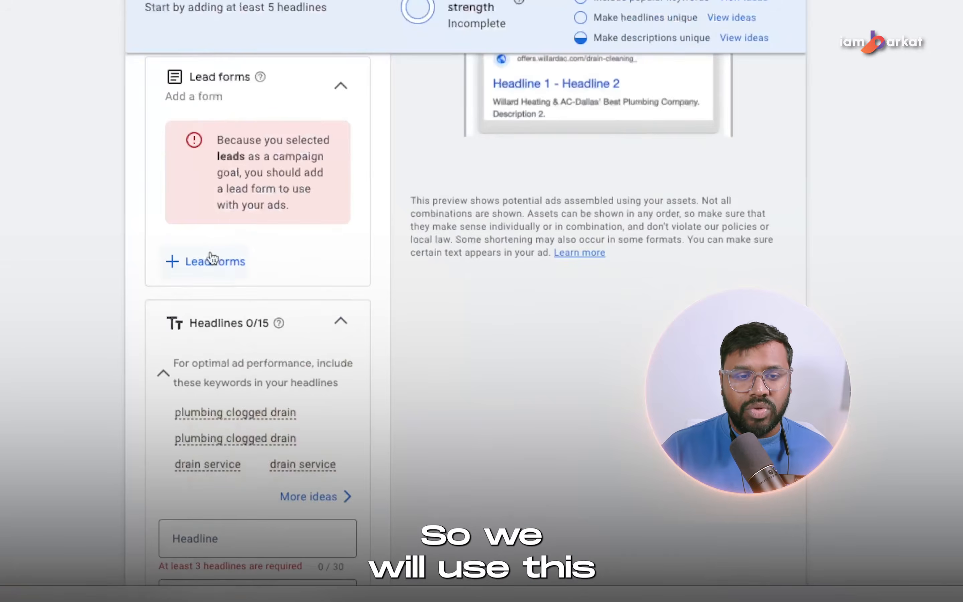
scroll(211, 255, up, 12)
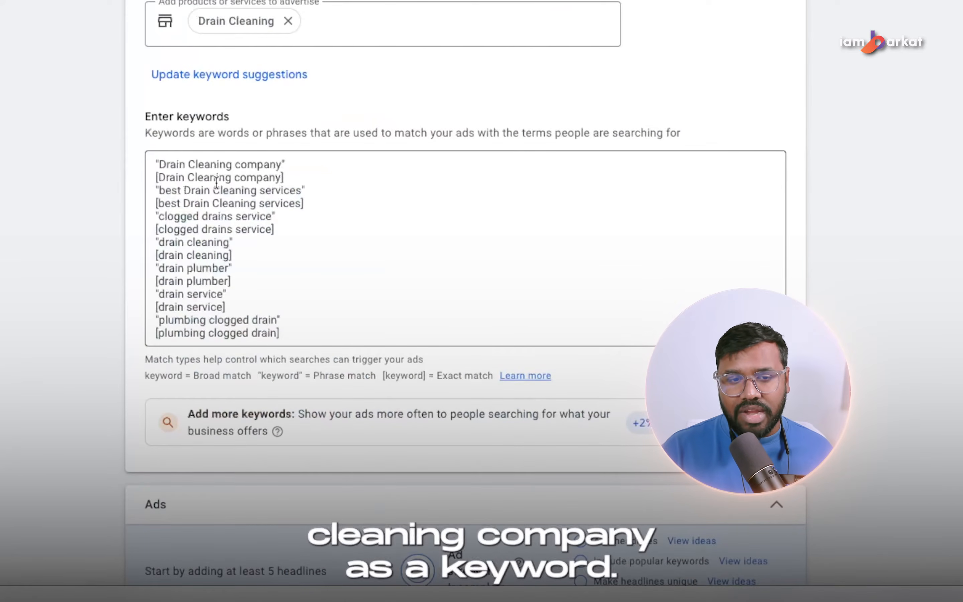
scroll(215, 199, down, 15)
scroll(237, 244, down, 7)
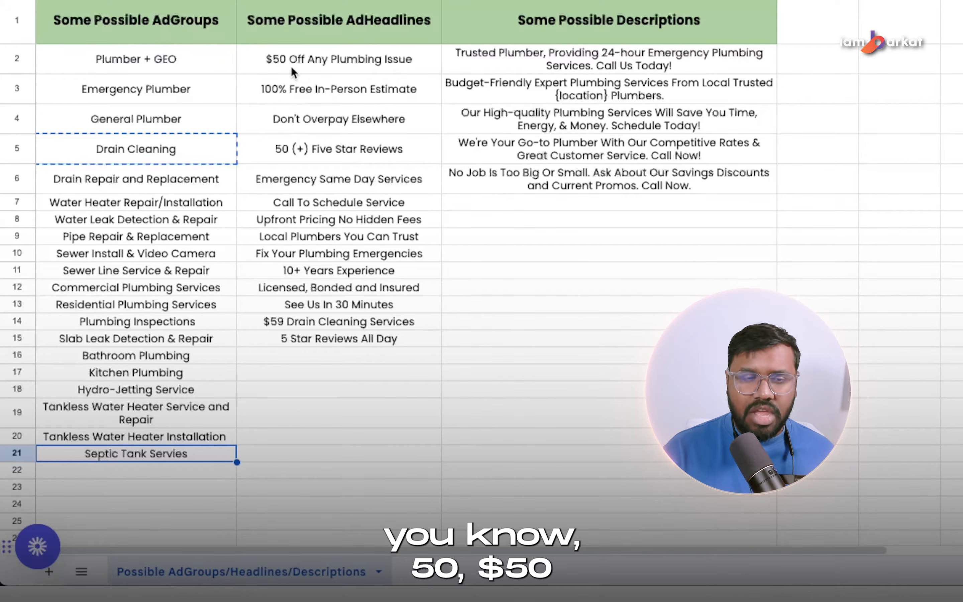
click(337, 64)
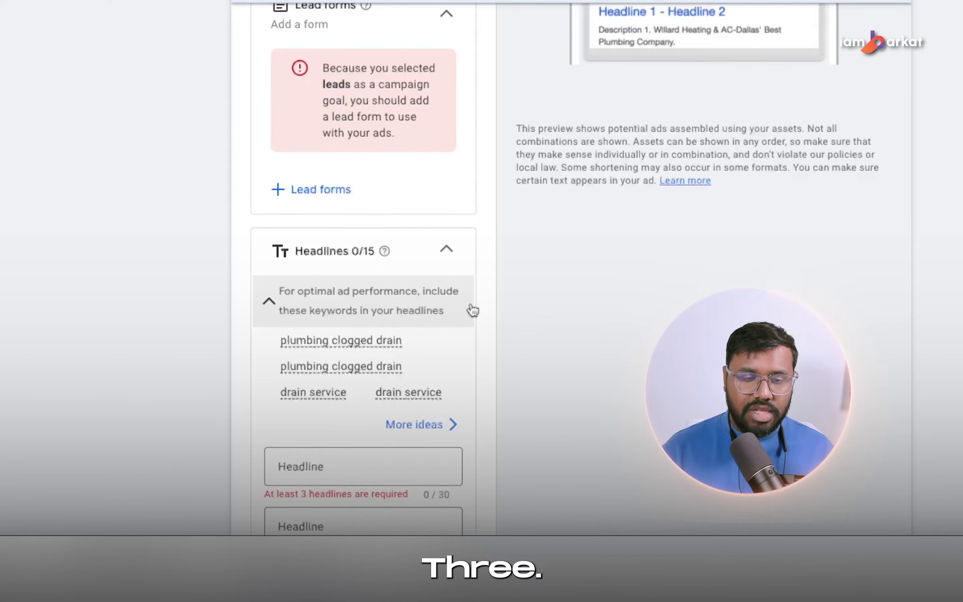
Enter "Drain Cleaning Company" as the first headline and pin it to show only in position 1.
scroll(396, 361, down, 3)
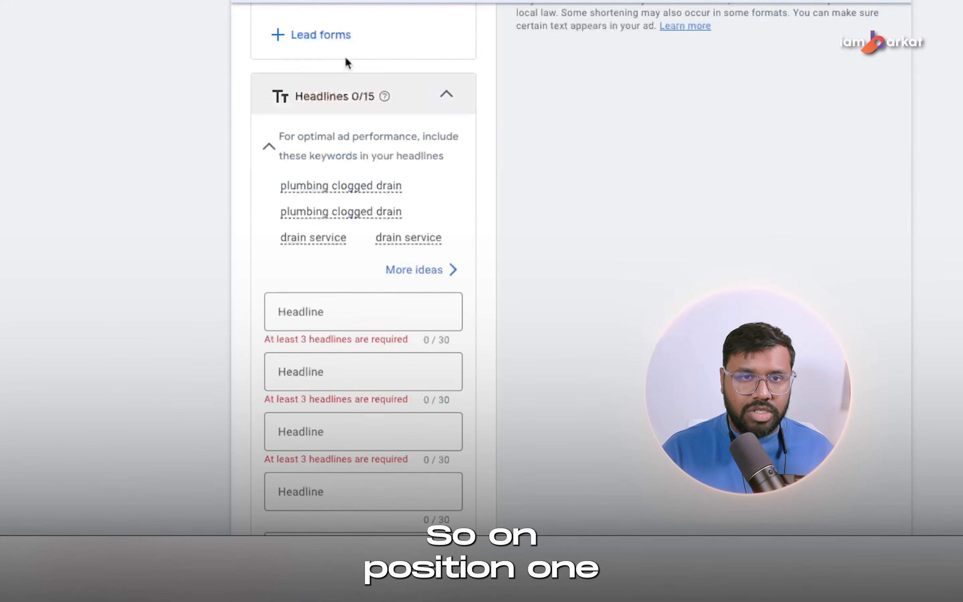
click(327, 308)
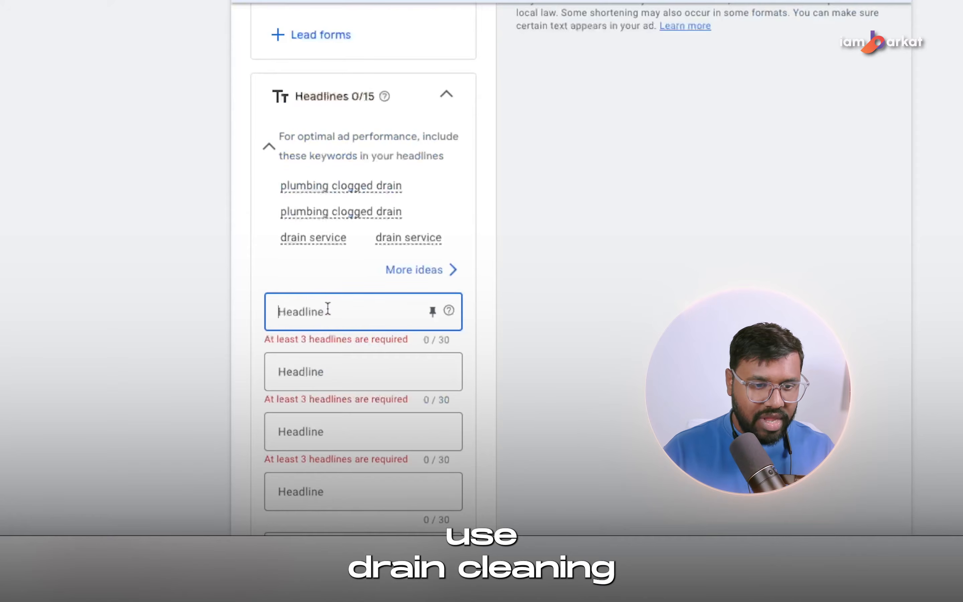
text(D)
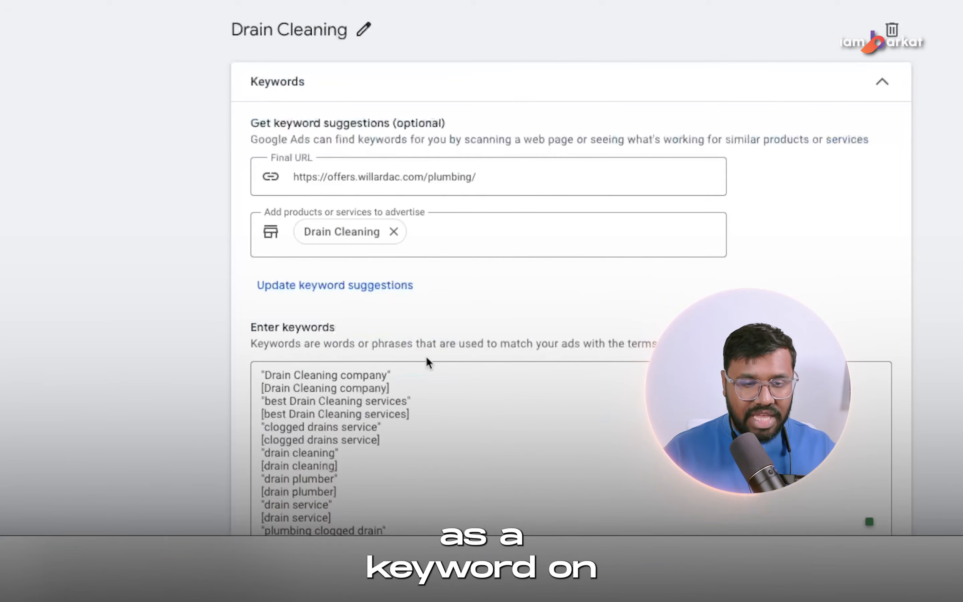
scroll(426, 356, down, 3)
scroll(349, 240, down, 6)
scroll(347, 305, down, 10)
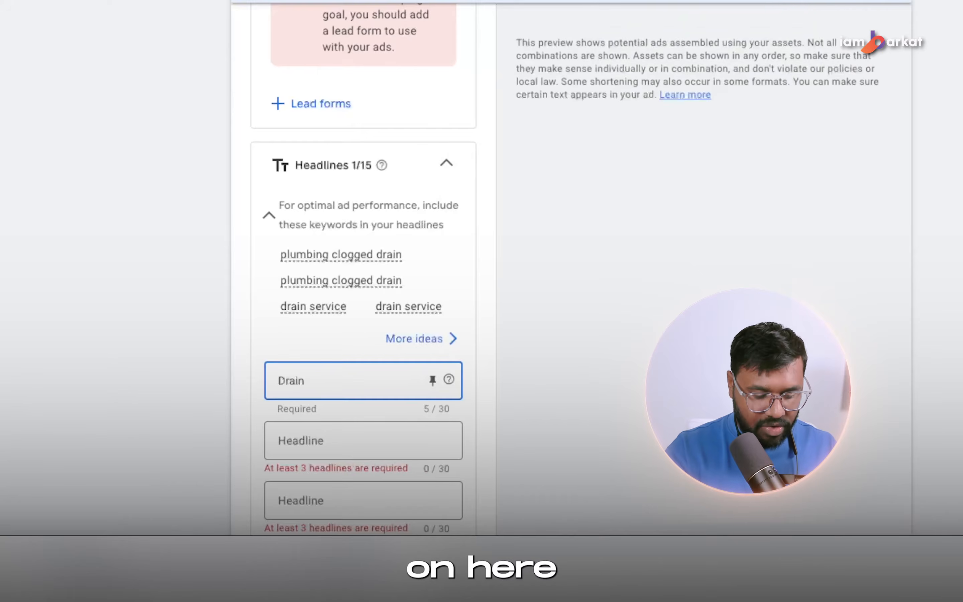
text(CLea)
key(BackSpace)
key(BackSpace)
key(BackSpace)
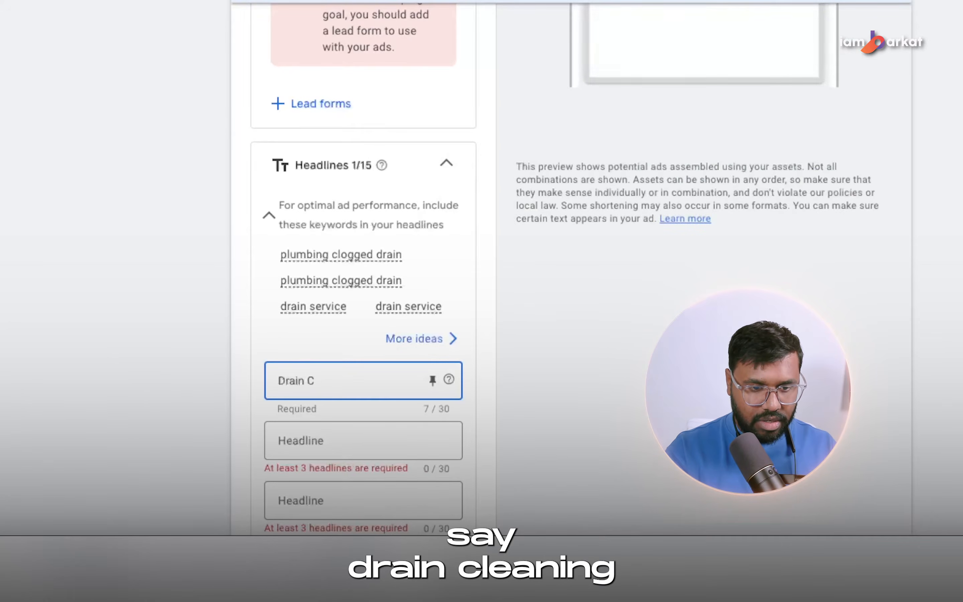
text(leaning Company)
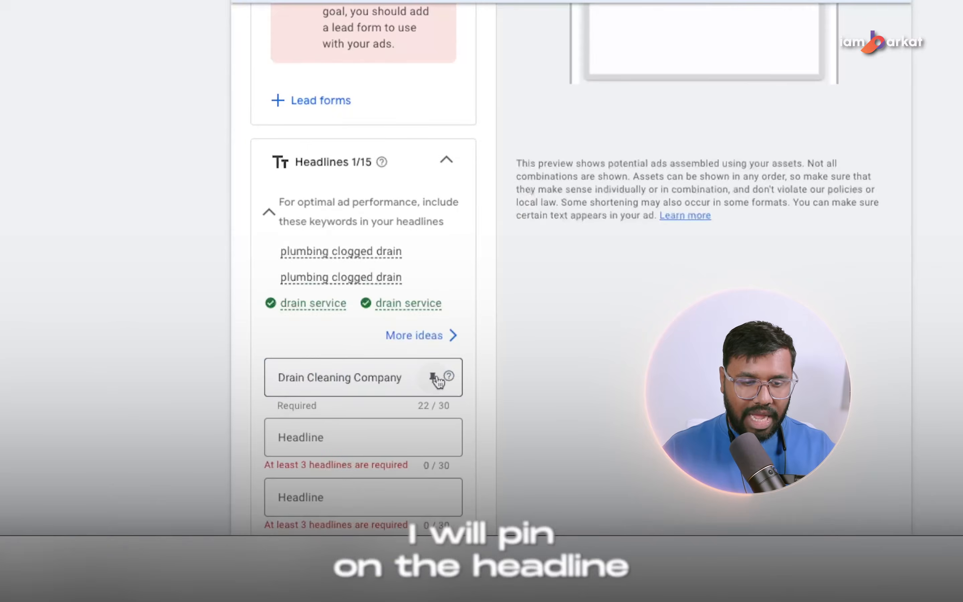
click(433, 378)
click(637, 167)
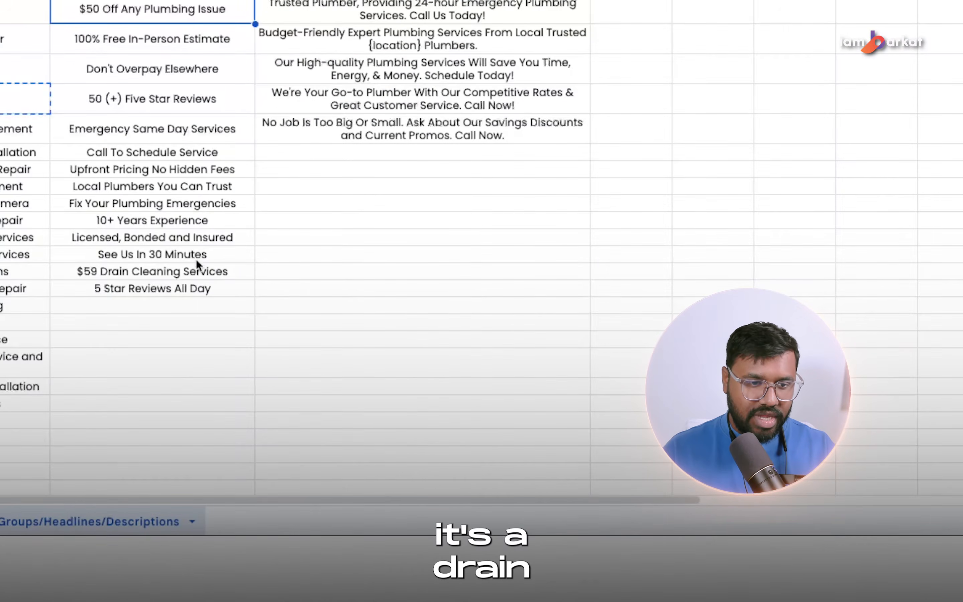
Copy "$59 Drain Cleaning Services" from the spreadsheet into the second headline and pin it to show only in position 2.
click(199, 272)
key(ctrl+c)
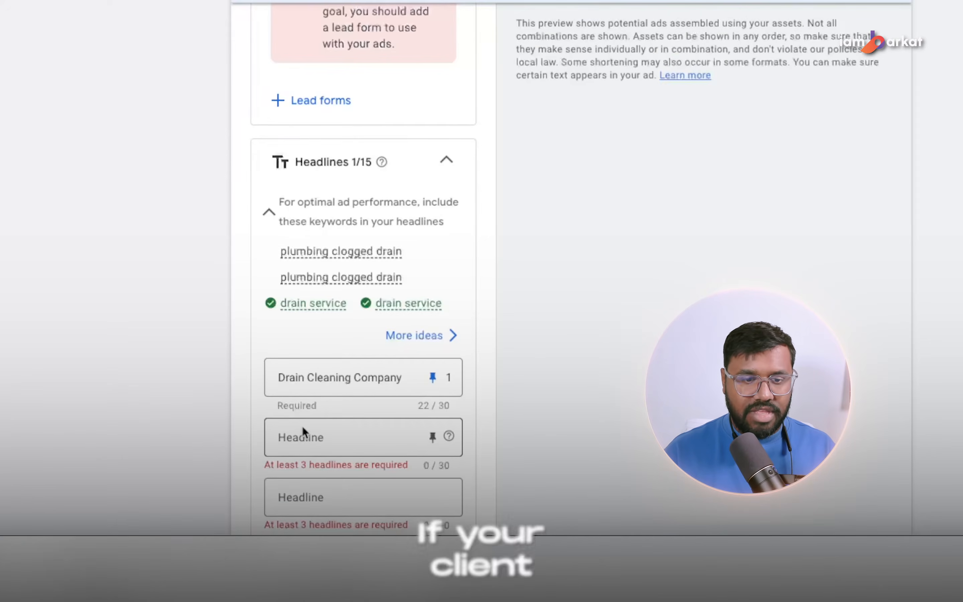
click(302, 429)
key(ctrl+v)
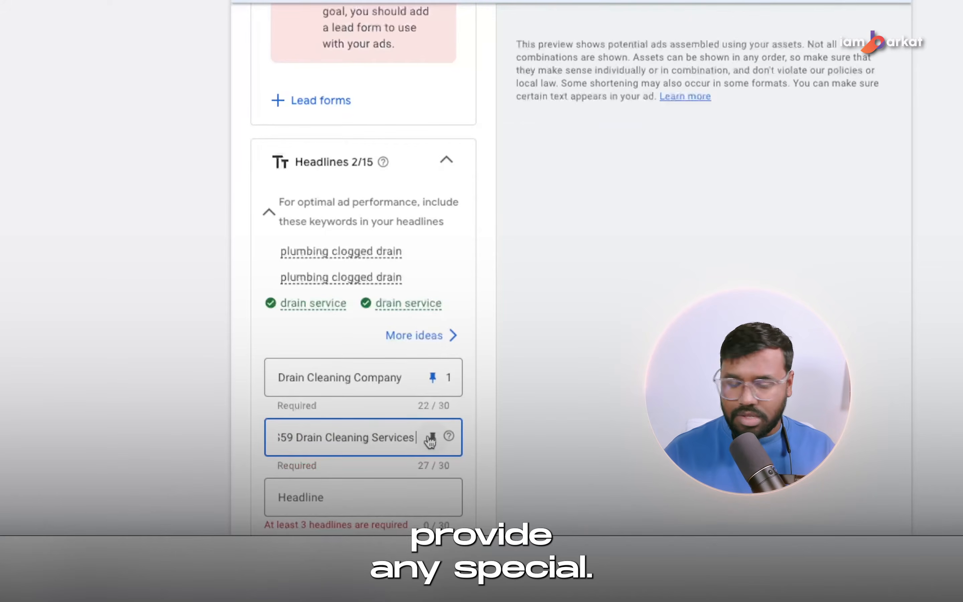
click(431, 438)
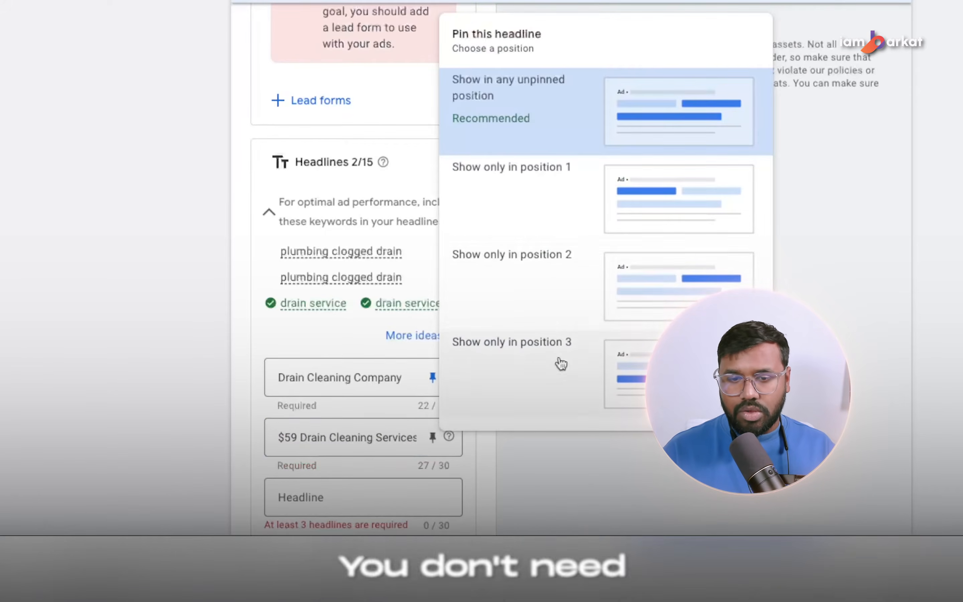
click(664, 283)
Copy "See Us In 30 Minutes" from the spreadsheet into the third headline and pin it to show only in position 3.
scroll(339, 396, down, 2)
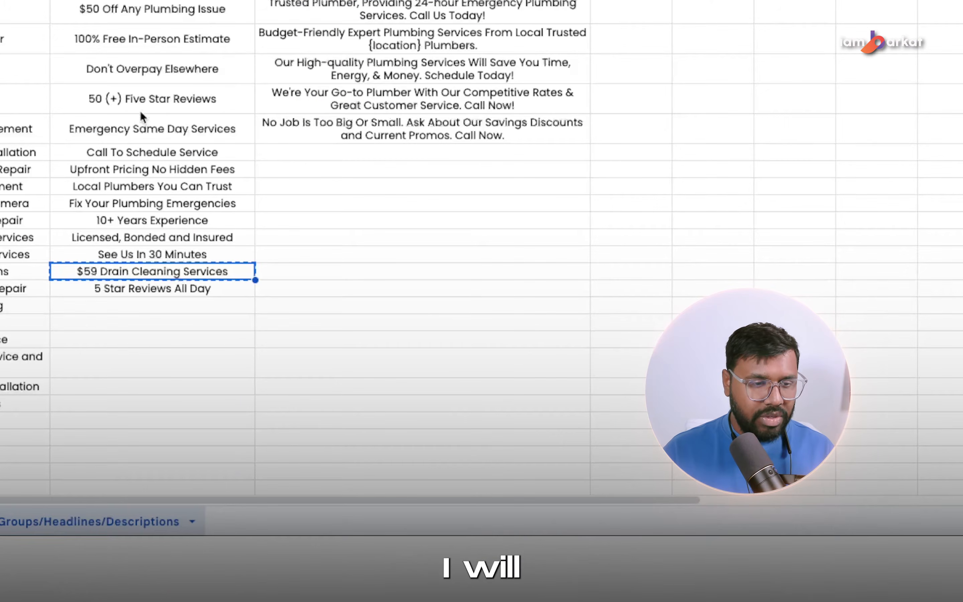
click(132, 255)
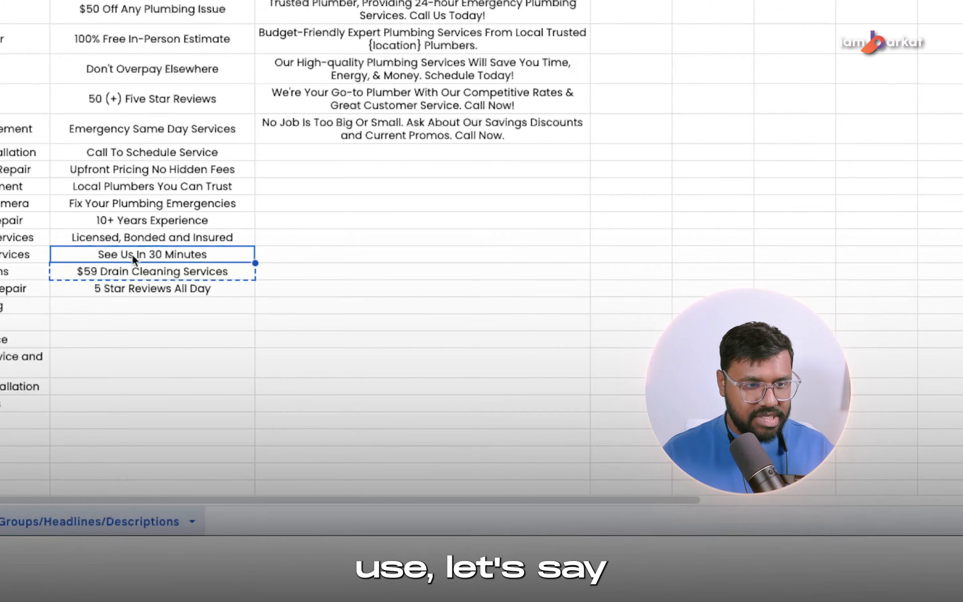
key(ctrl+c)
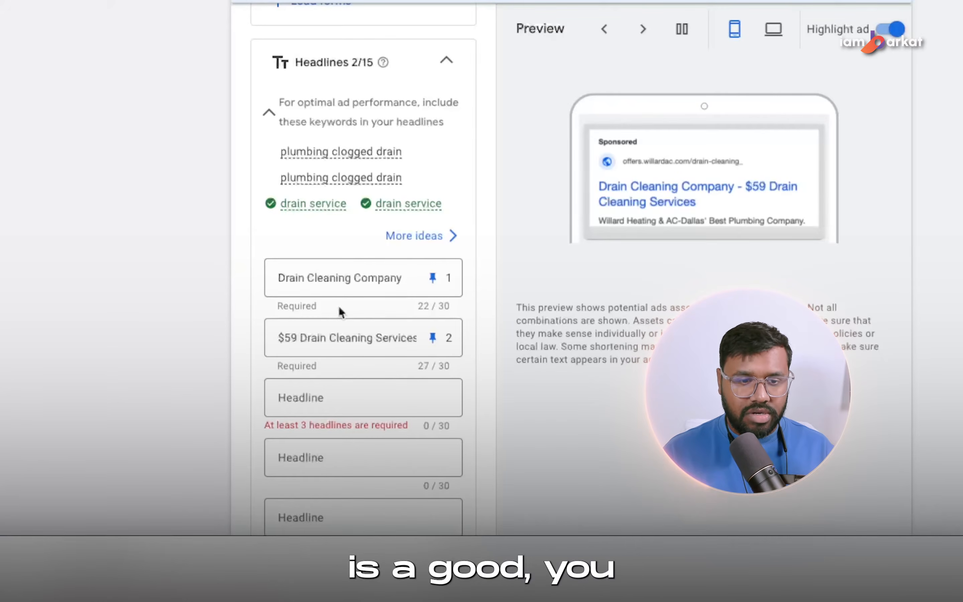
click(310, 394)
key(ctrl+v)
click(433, 397)
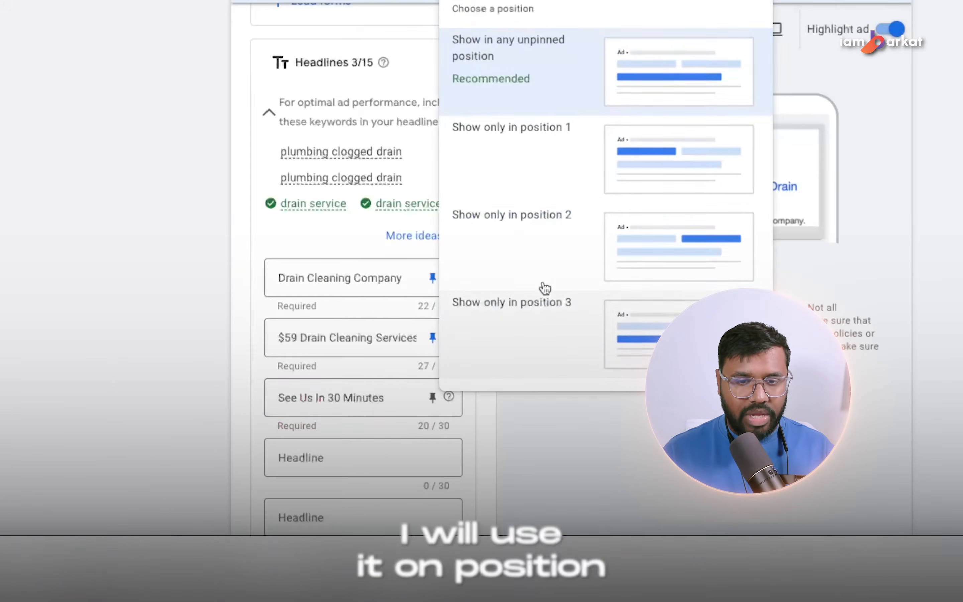
click(629, 338)
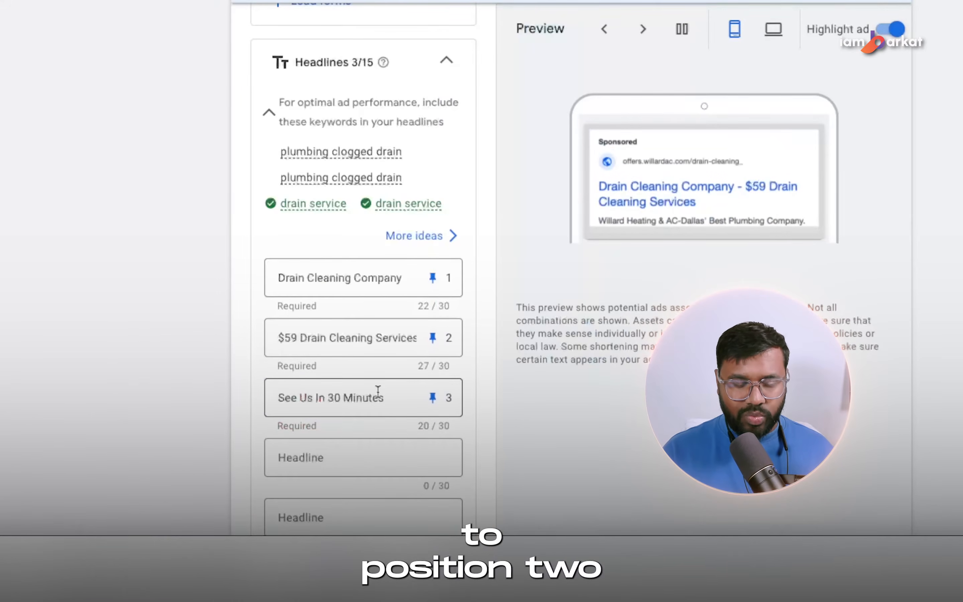
Add "Emergency Same Day Services" from the spreadsheet as the fourth headline.
triple_click(330, 392)
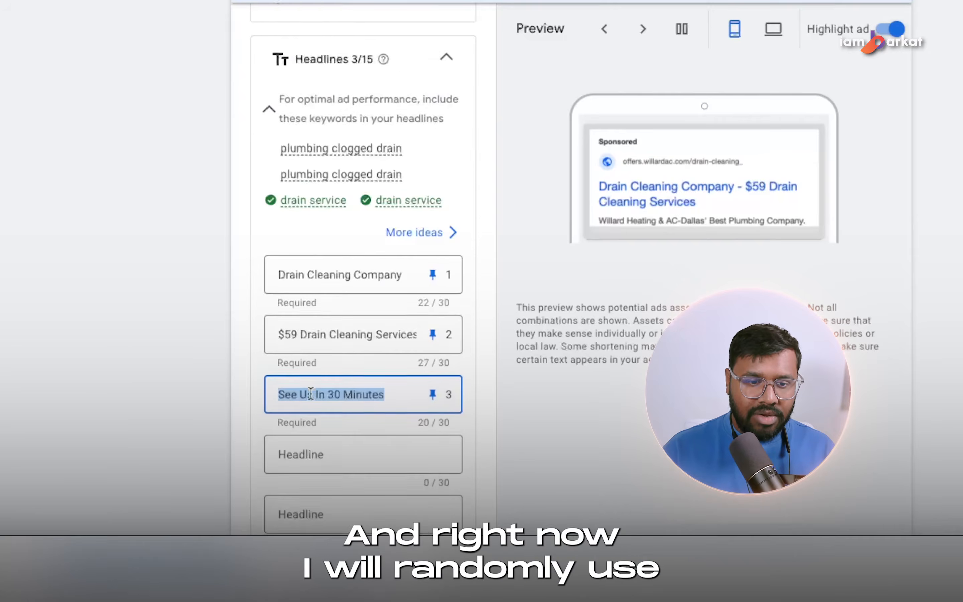
scroll(316, 371, down, 1)
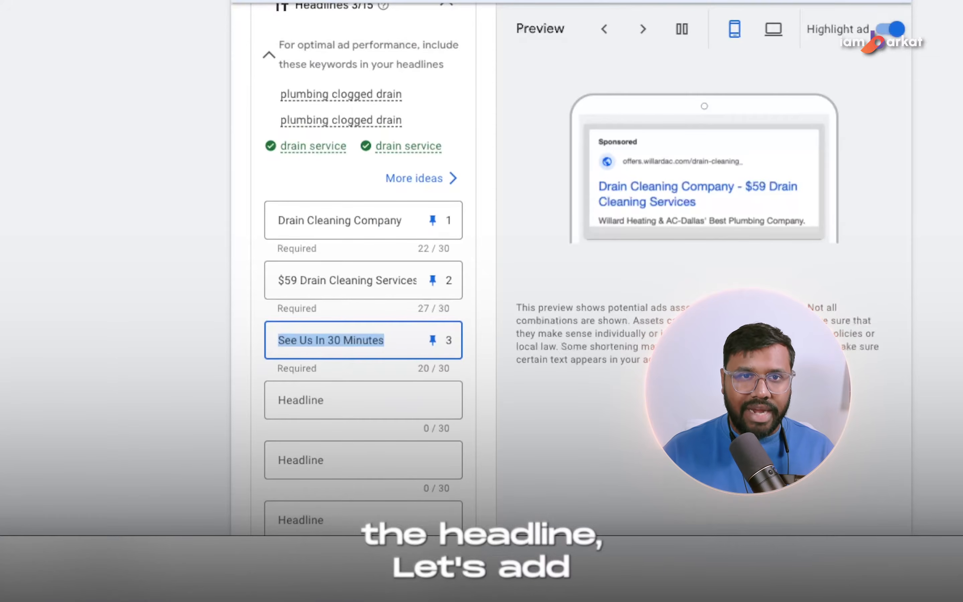
click(308, 405)
key(ctrl+v)
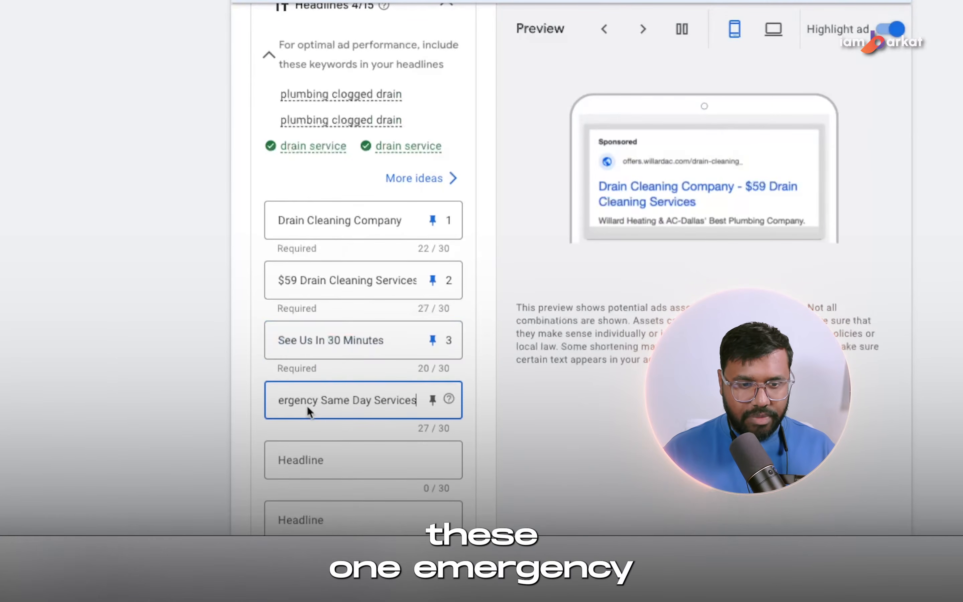
Pin the "Emergency Same Day Services" headline to show only in position 2.
click(432, 400)
click(408, 318)
scroll(402, 315, down, 1)
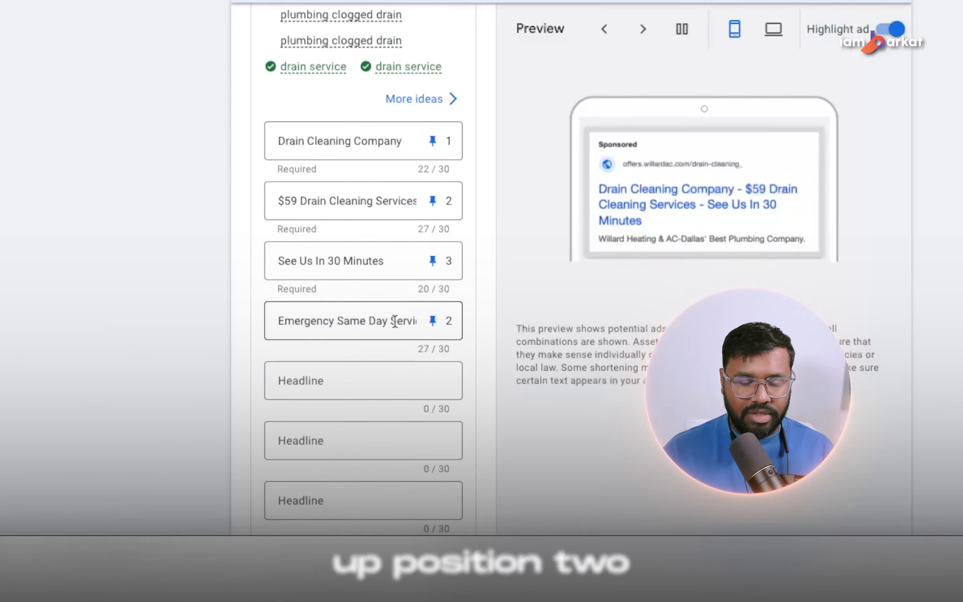
scroll(394, 322, down, 1)
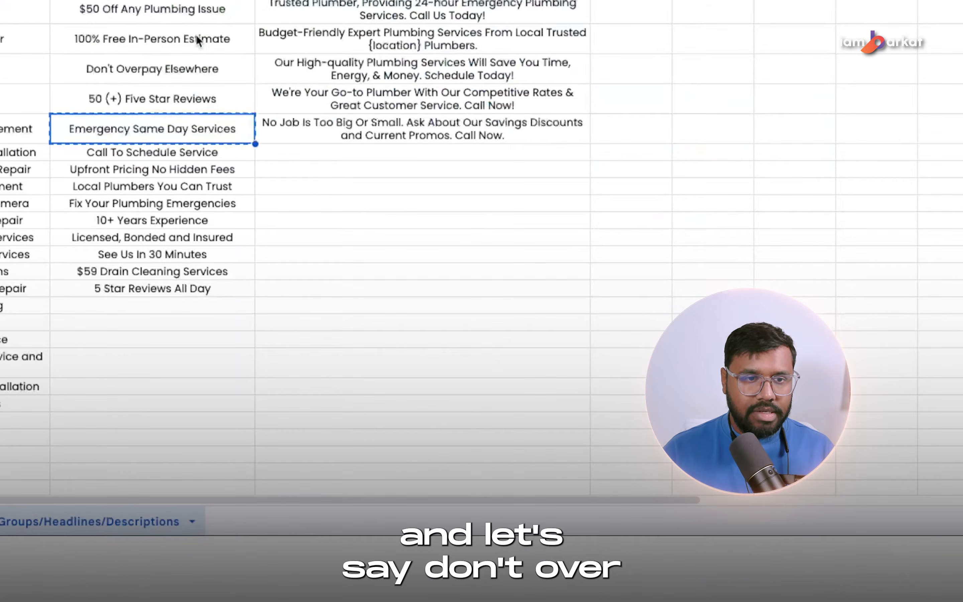
Copy "Don't Overpay Elsewhere" from the spreadsheet into the fifth headline and pin it to show only in position 2.
click(166, 71)
key(ctrl+c)
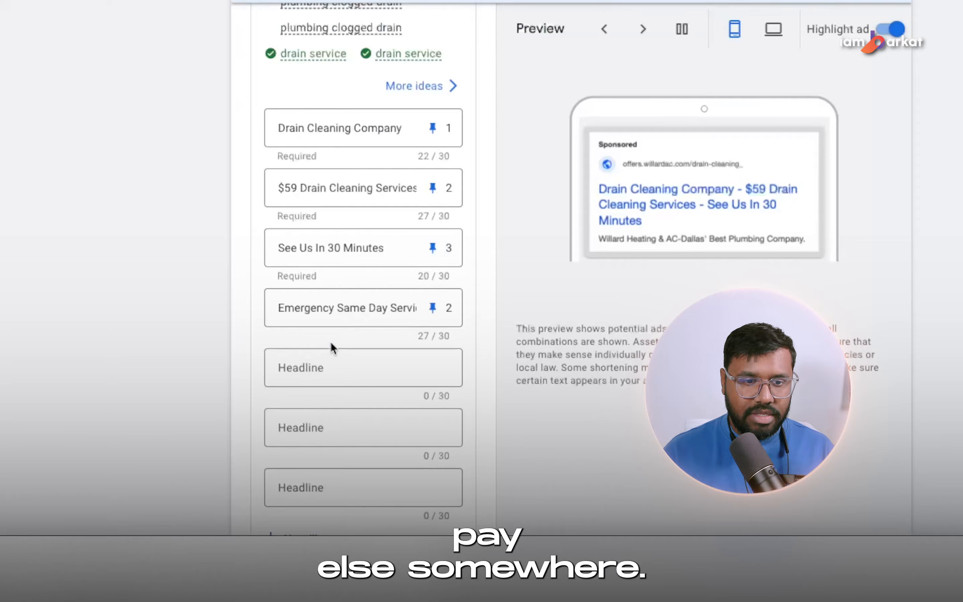
click(331, 361)
key(ctrl+v)
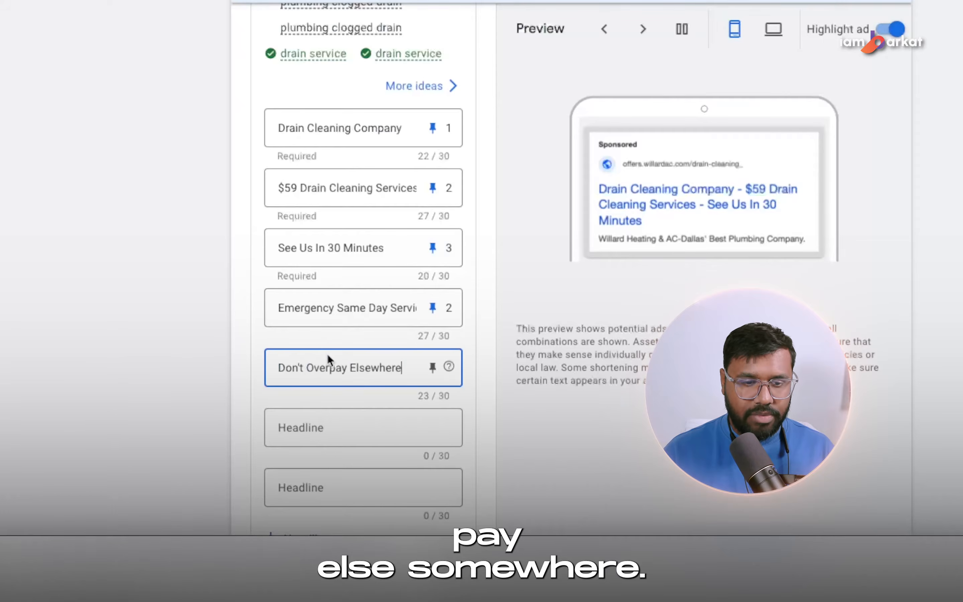
click(433, 368)
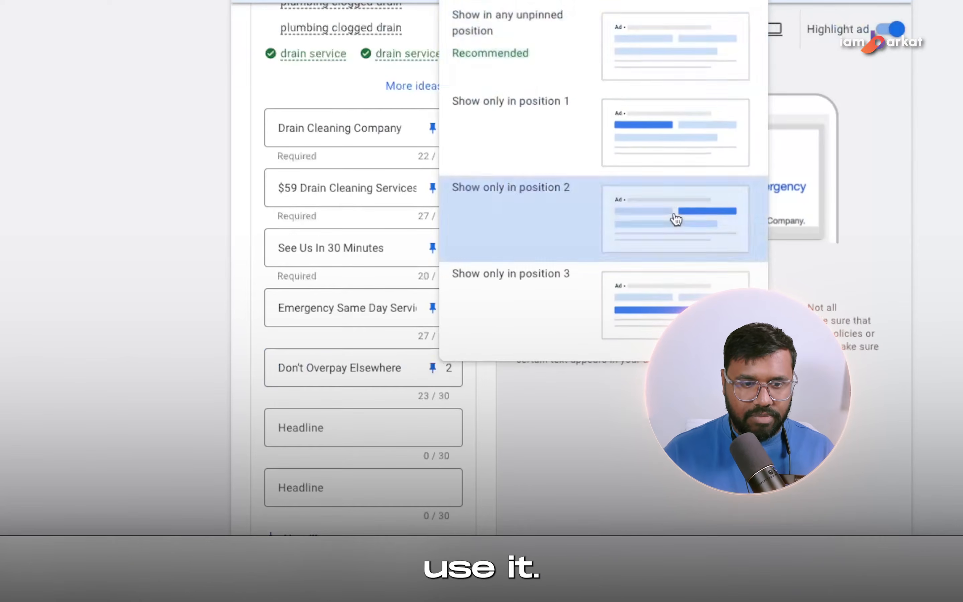
click(675, 218)
Check the ad group's keywords, enter "Drain Cleaning Plumber" as the sixth headline and pin it to show only in position 1.
scroll(383, 140, up, 6)
scroll(325, 238, up, 5)
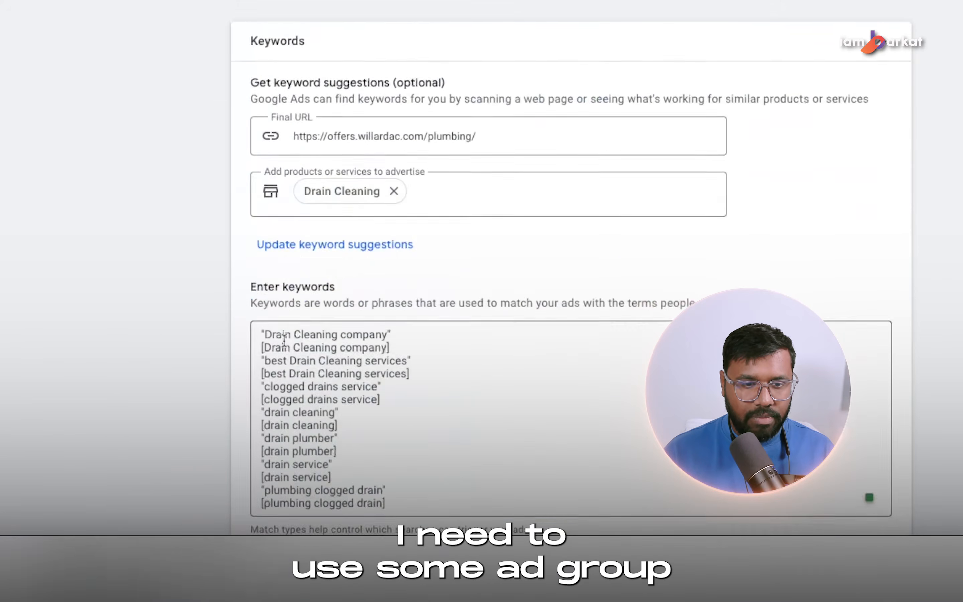
scroll(482, 278, down, 5)
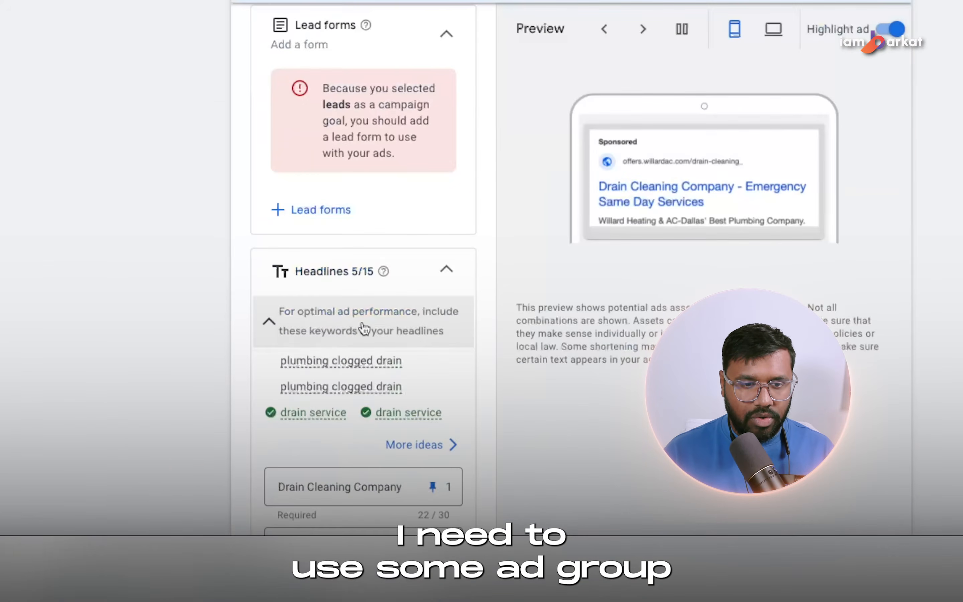
scroll(360, 320, down, 12)
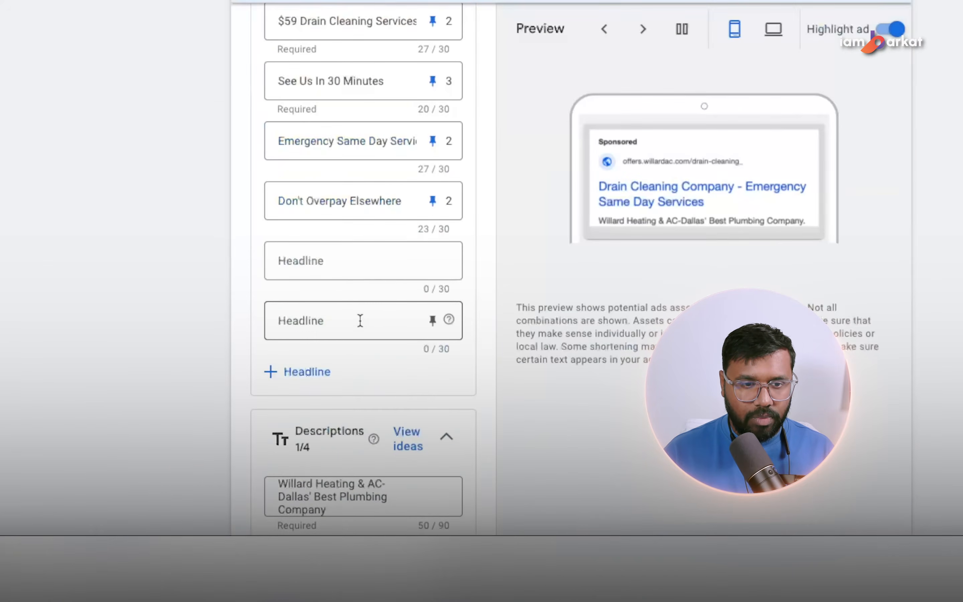
click(336, 264)
text(Drain )
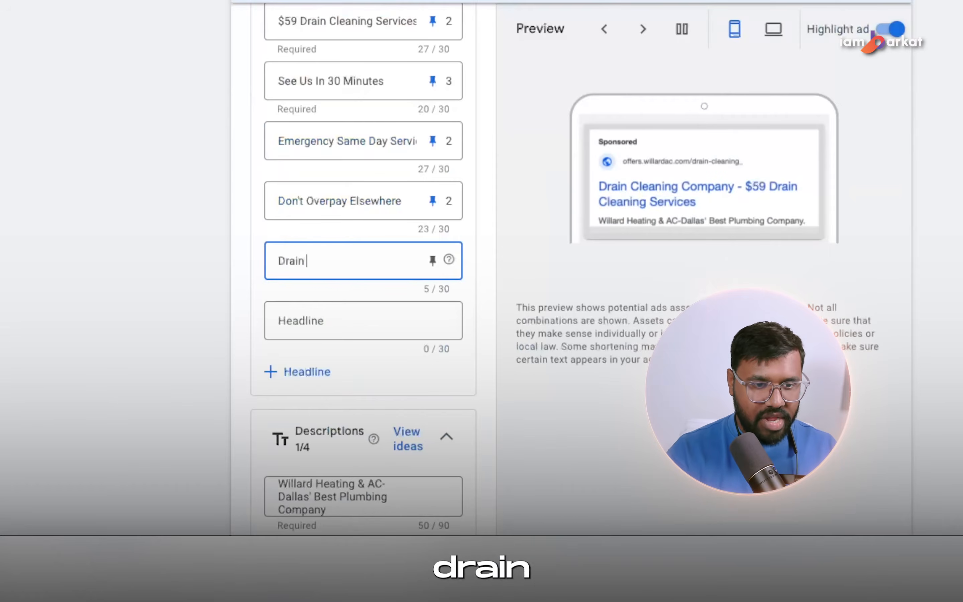
text(Cleaning Oly)
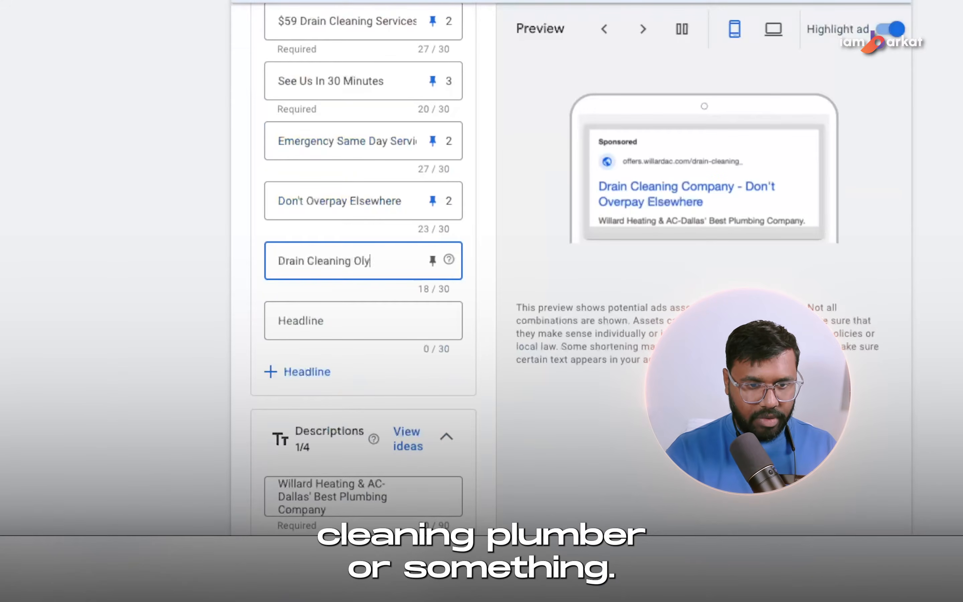
key(BackSpace)
key(BackSpace)
key(BackSpace)
key(BackSpace)
text(Plumber)
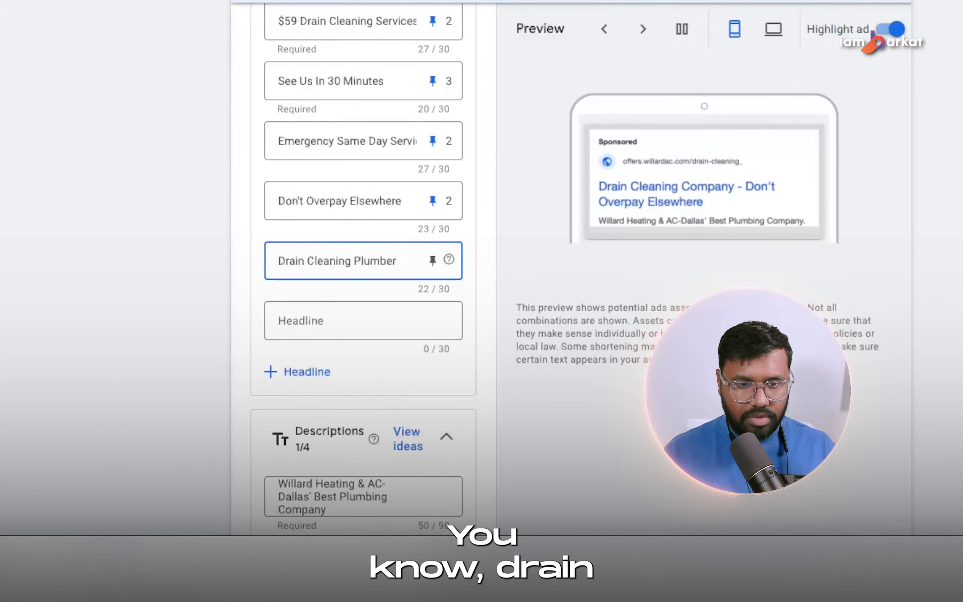
click(432, 260)
click(496, 4)
Enter "Best Drain Cleaning Services" as the seventh headline and pin it to show only in position 1.
click(364, 319)
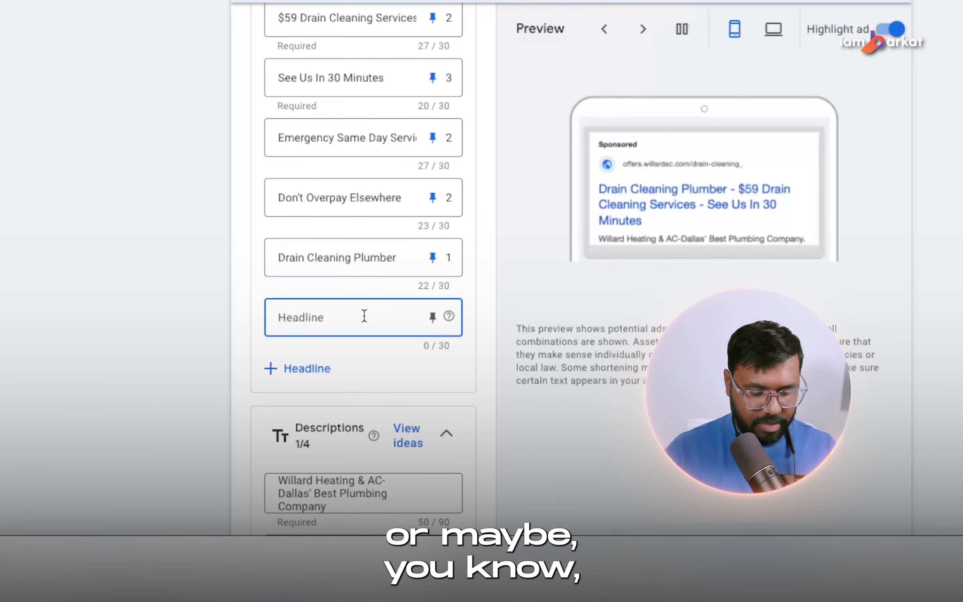
text(Drain cl)
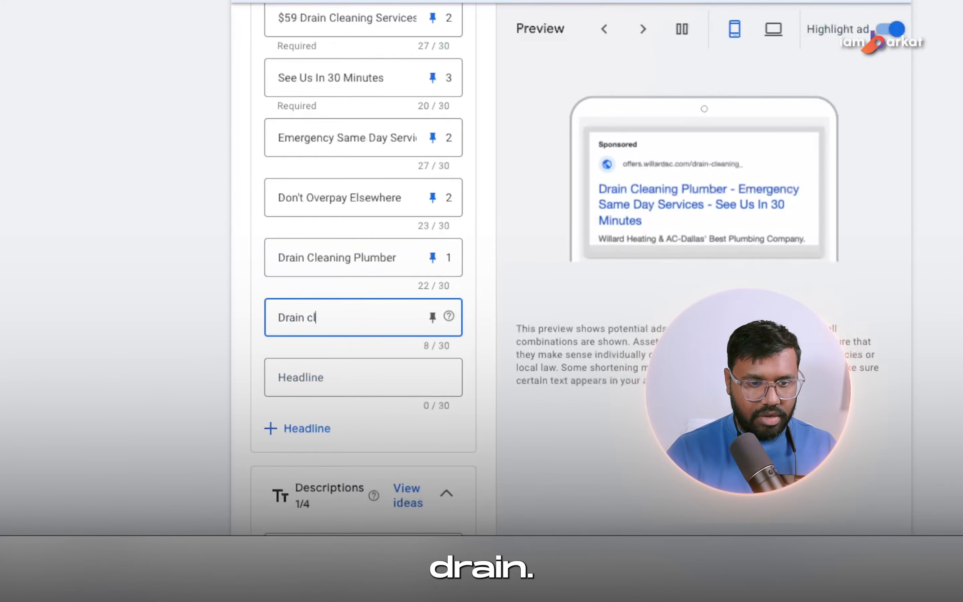
key(ctrl+a)
text(Best Drain)
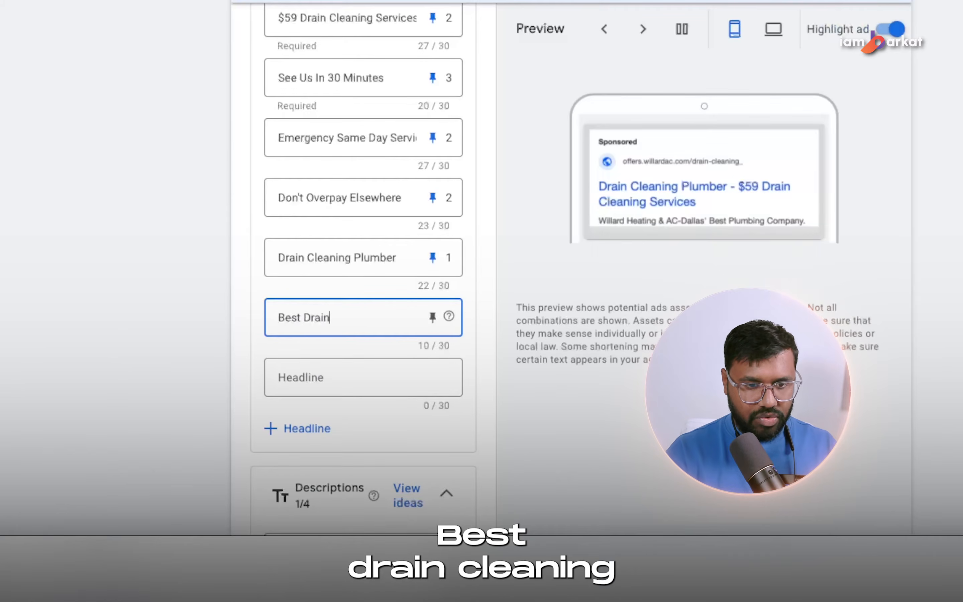
text( CLeaning Services)
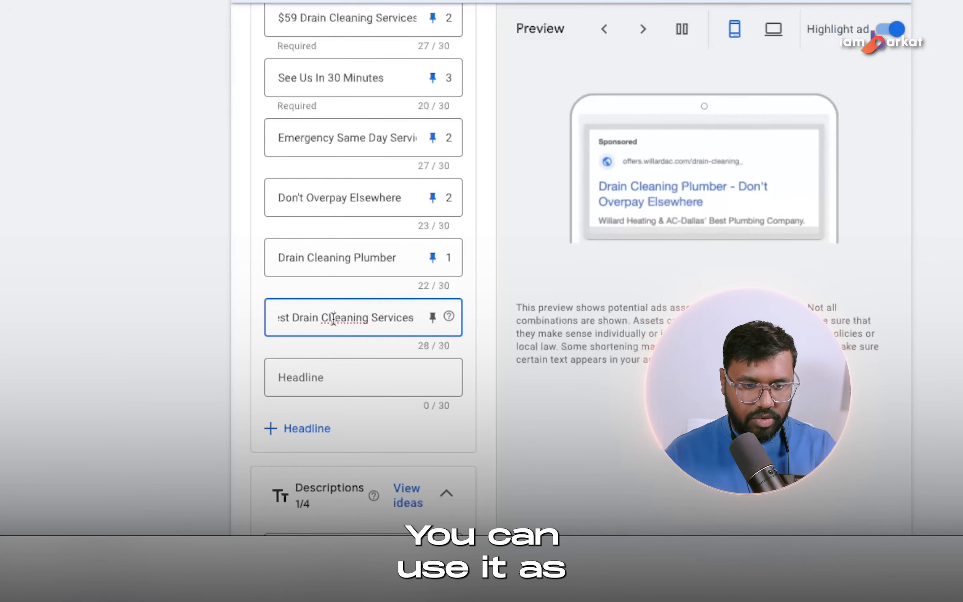
click(337, 318)
key(BackSpace)
text(l)
click(433, 317)
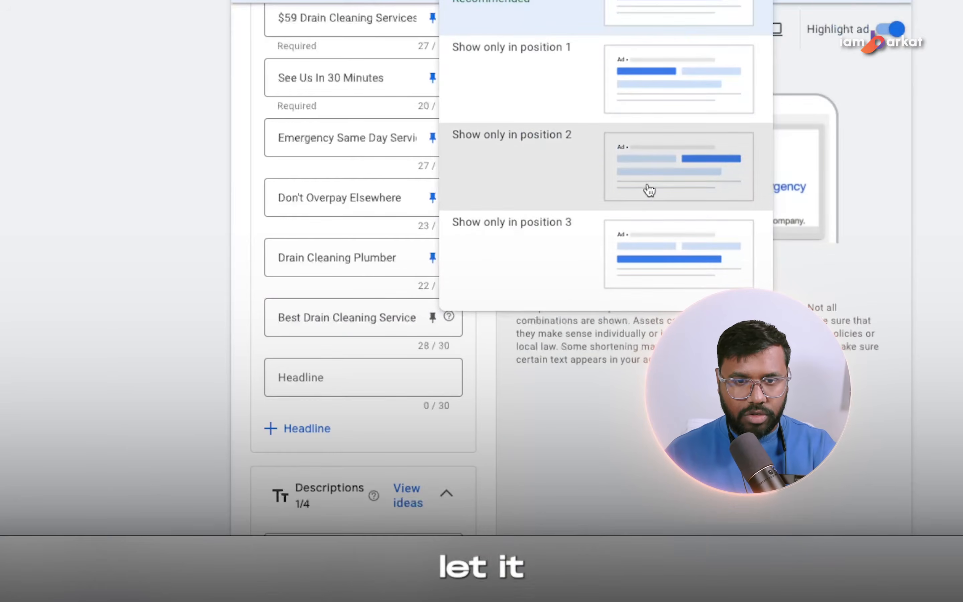
click(668, 116)
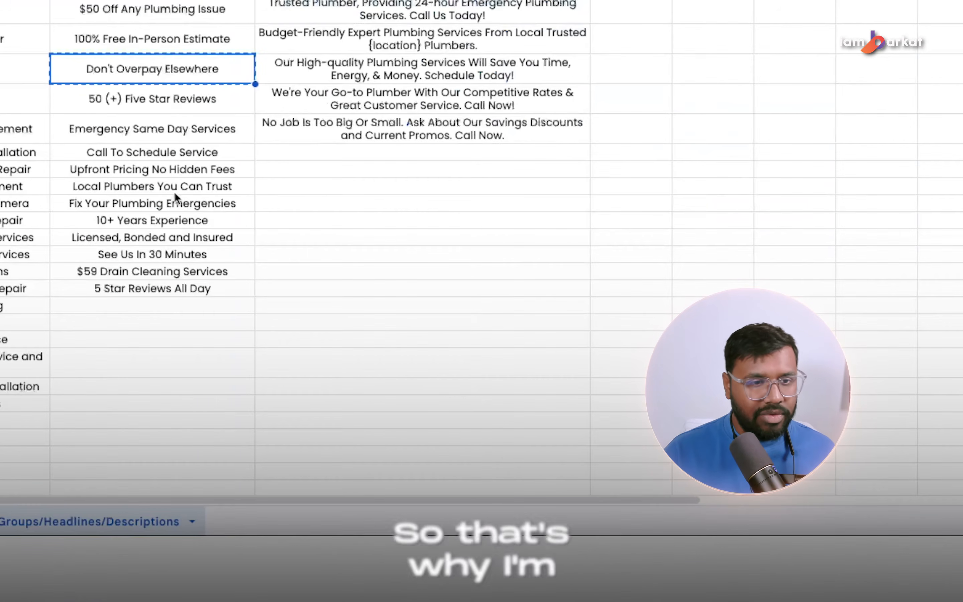
Copy "Upfront Pricing No Hidden Fees" from the spreadsheet into the eighth headline and pin it to show only in position 2.
click(176, 168)
key(ctrl+c)
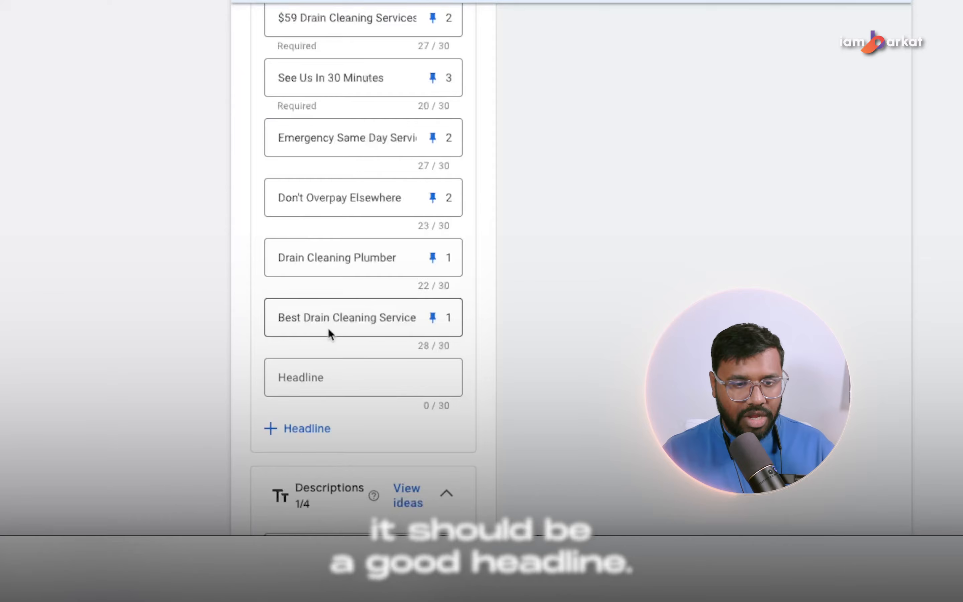
click(338, 377)
key(ctrl+v)
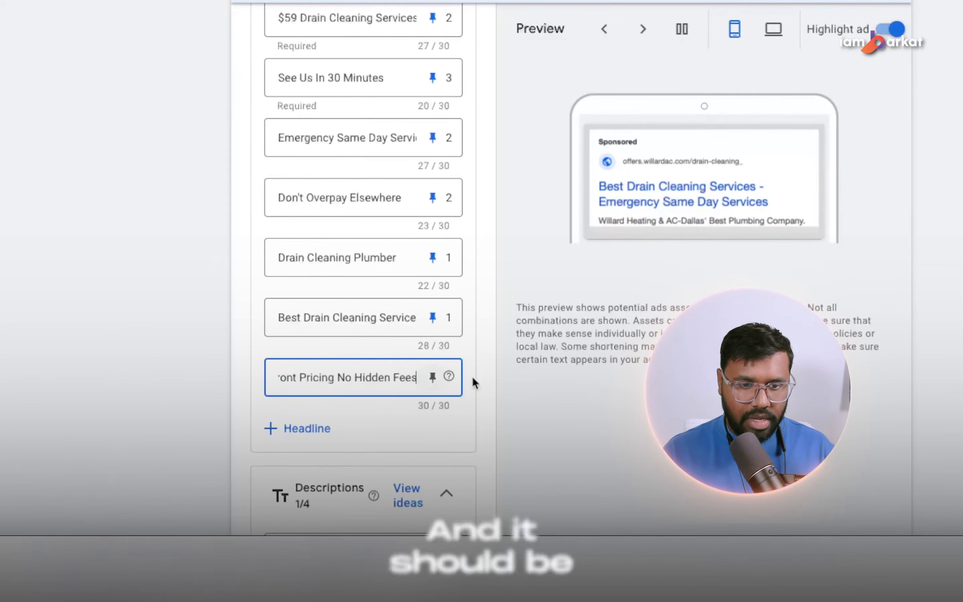
click(433, 377)
click(657, 236)
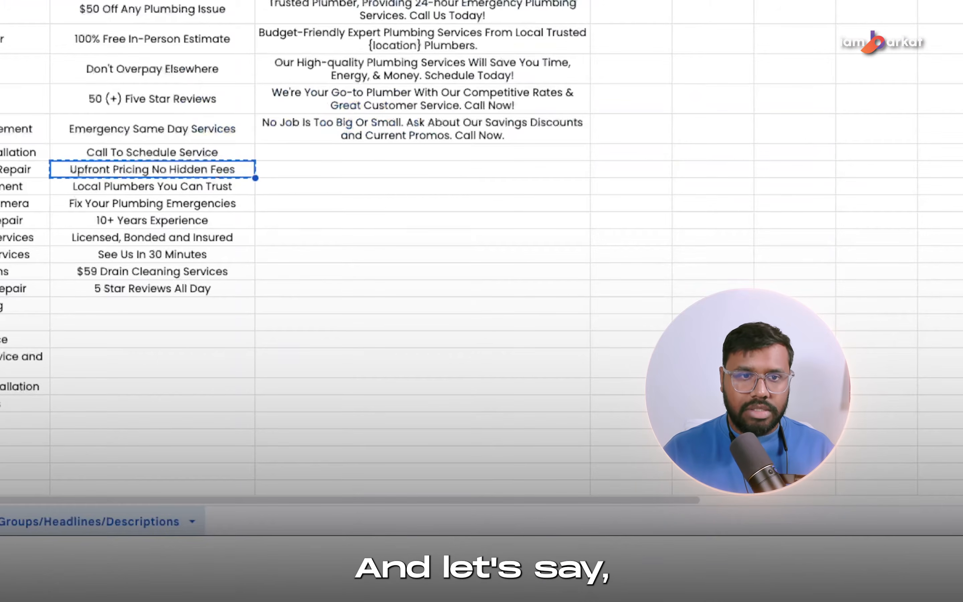
Copy "Fix Your Plumbing Emergencies" from the spreadsheet into the ninth headline and pin it to show only in position 3.
click(156, 207)
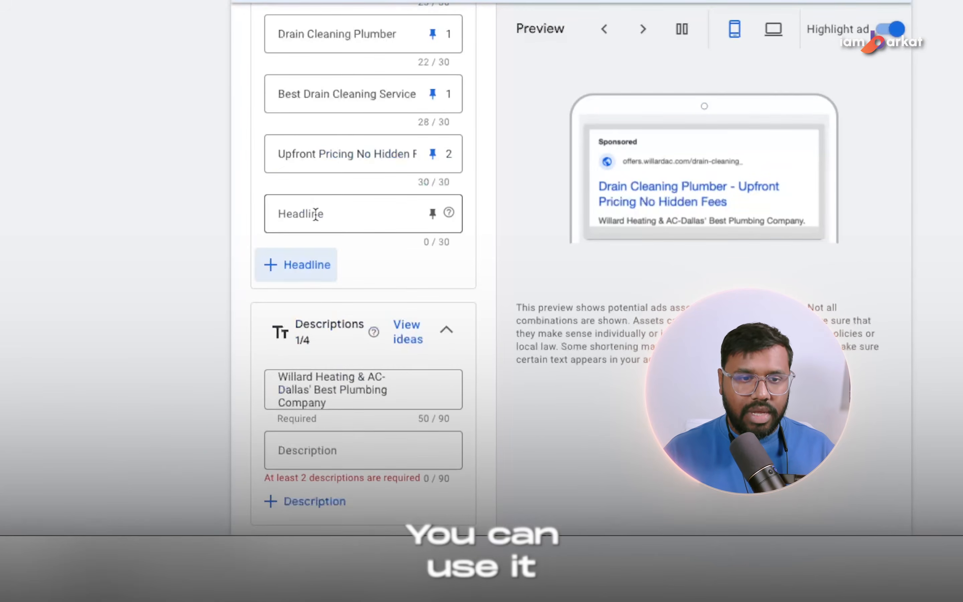
click(316, 213)
key(ctrl+v)
click(433, 214)
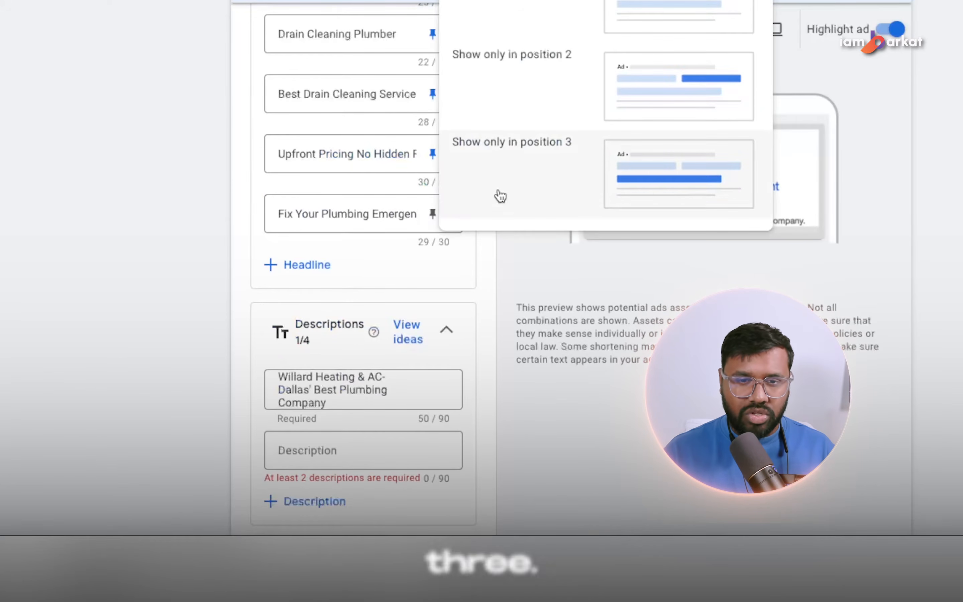
click(637, 177)
Add a tenth headline with "Call To Schedule Service" copied from the spreadsheet and pin it to show only in position 3.
click(325, 264)
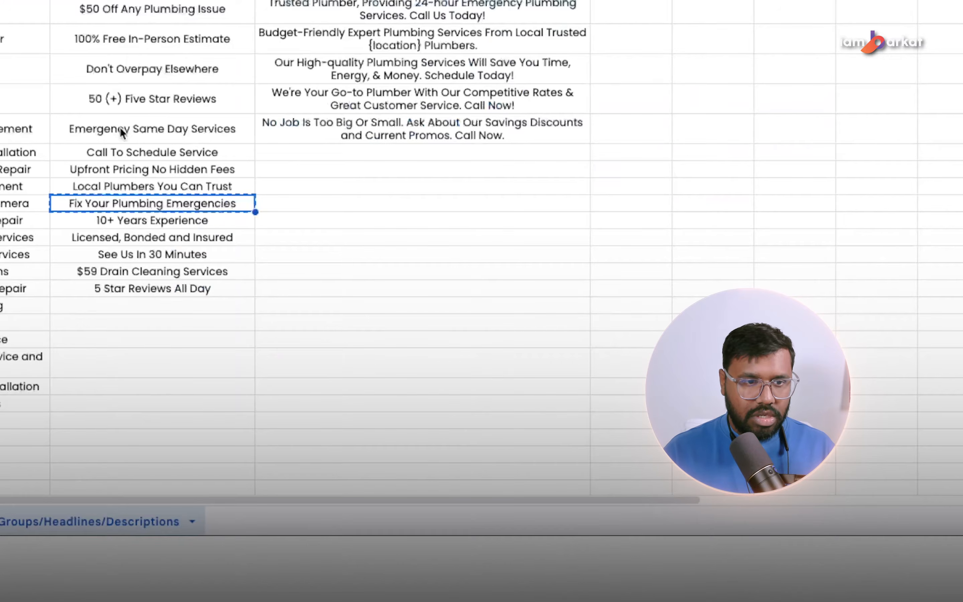
click(119, 149)
key(ctrl+c)
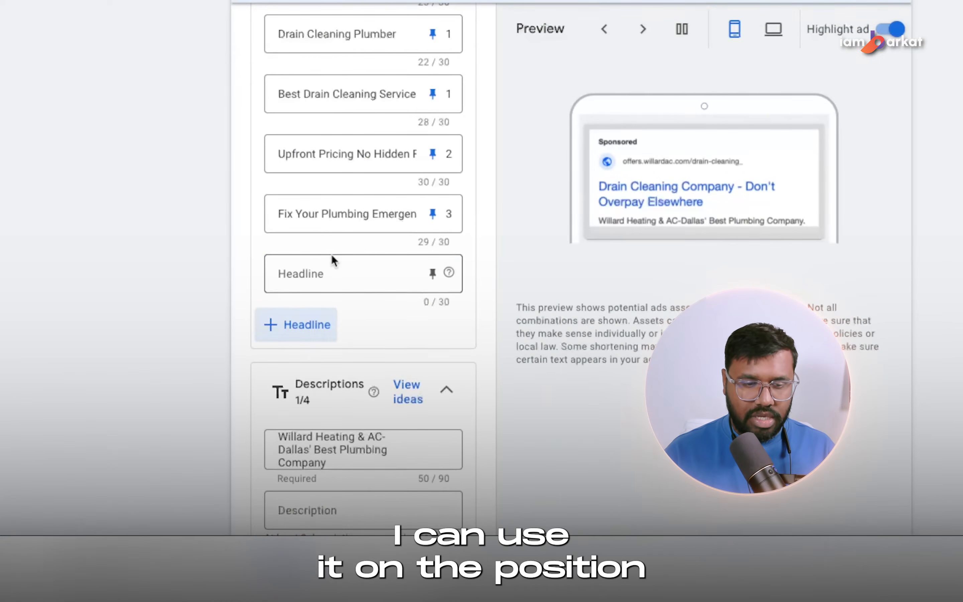
click(429, 289)
key(ctrl+v)
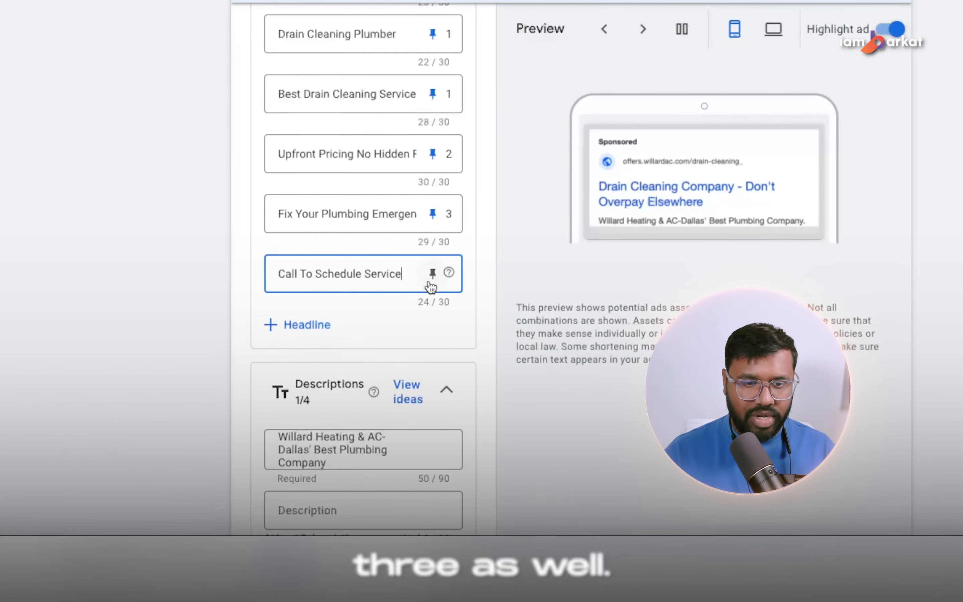
click(431, 278)
click(653, 245)
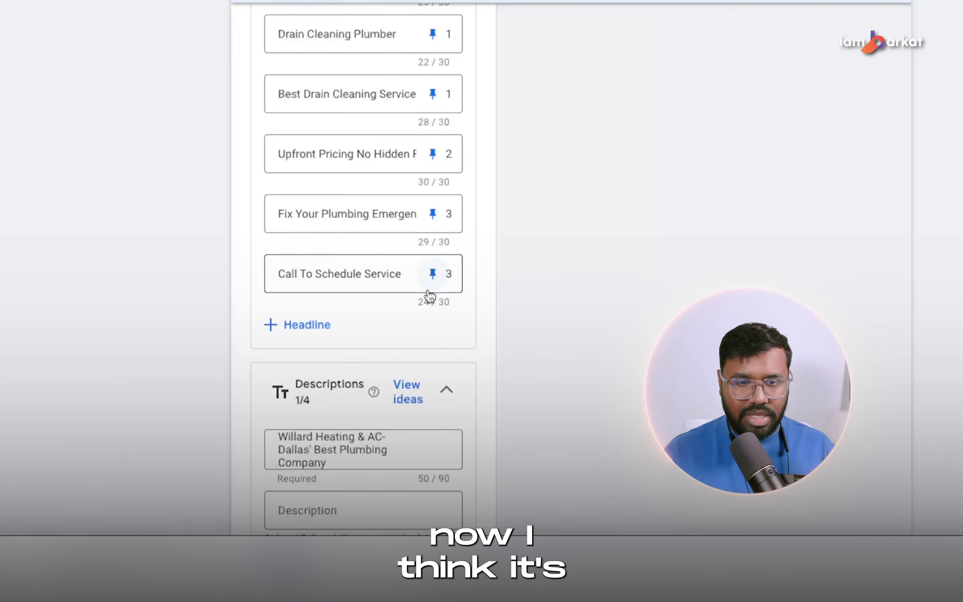
Add two more empty headline fields below "Call To Schedule Service".
scroll(341, 343, up, 5)
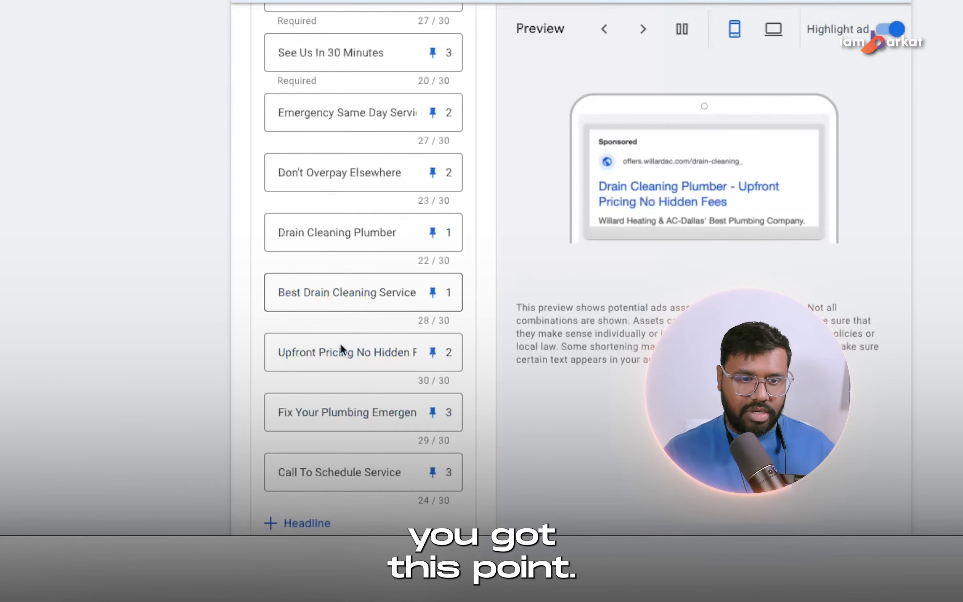
scroll(340, 343, down, 4)
click(329, 351)
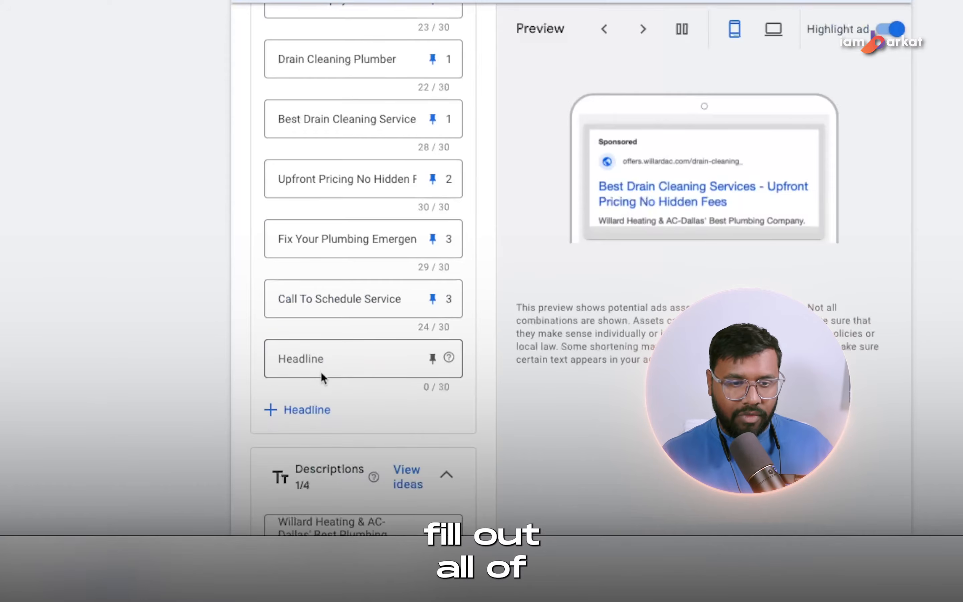
click(311, 396)
Replace the first description with "Trusted Plumber, Providing 24-hour Emergency Plumbing Services. Call Us Today!" from the spreadsheet and pin it to show only in position 1.
scroll(350, 161, up, 5)
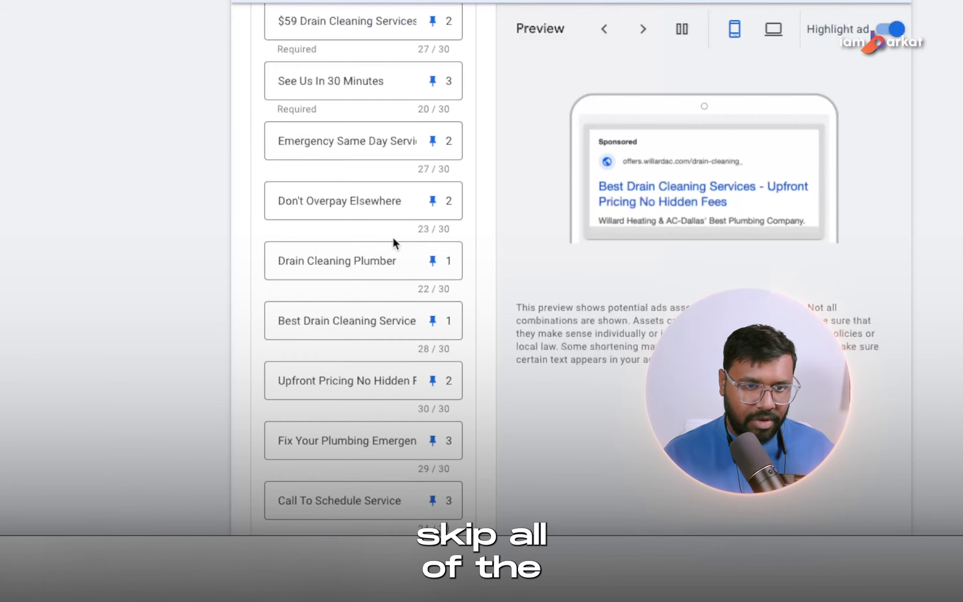
scroll(396, 239, down, 9)
scroll(393, 161, up, 1)
scroll(415, 219, down, 15)
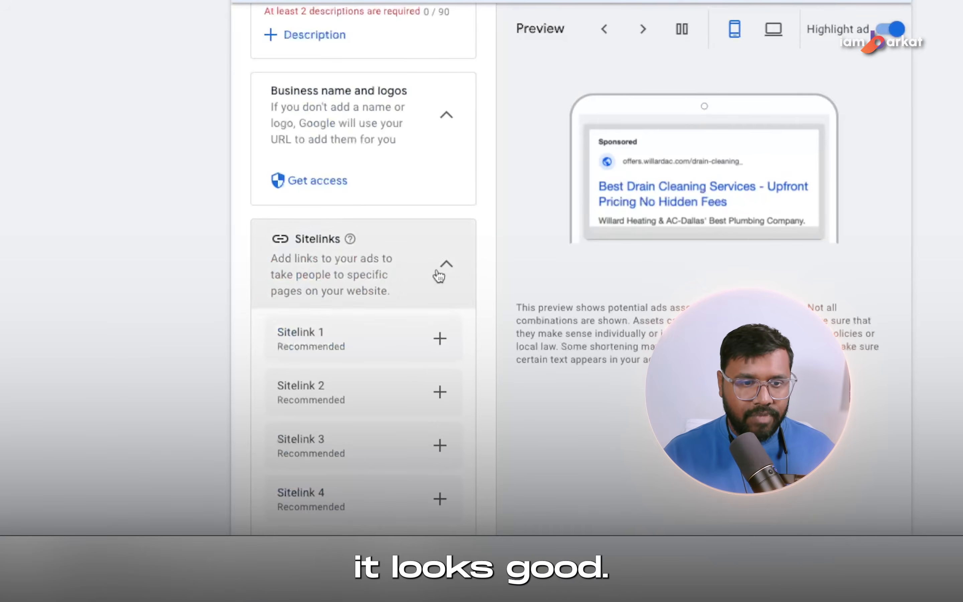
scroll(362, 207, up, 9)
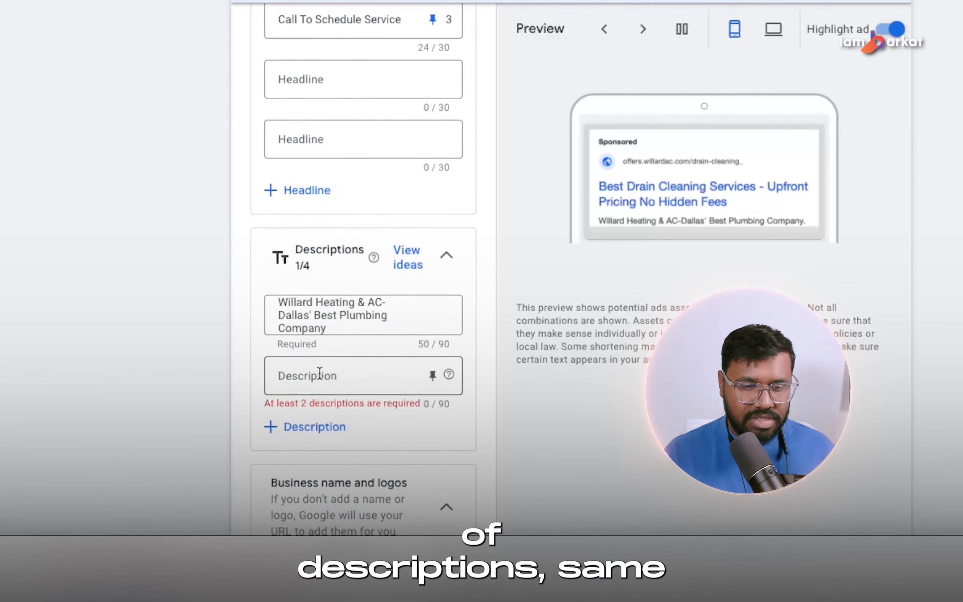
drag(349, 328, 275, 304)
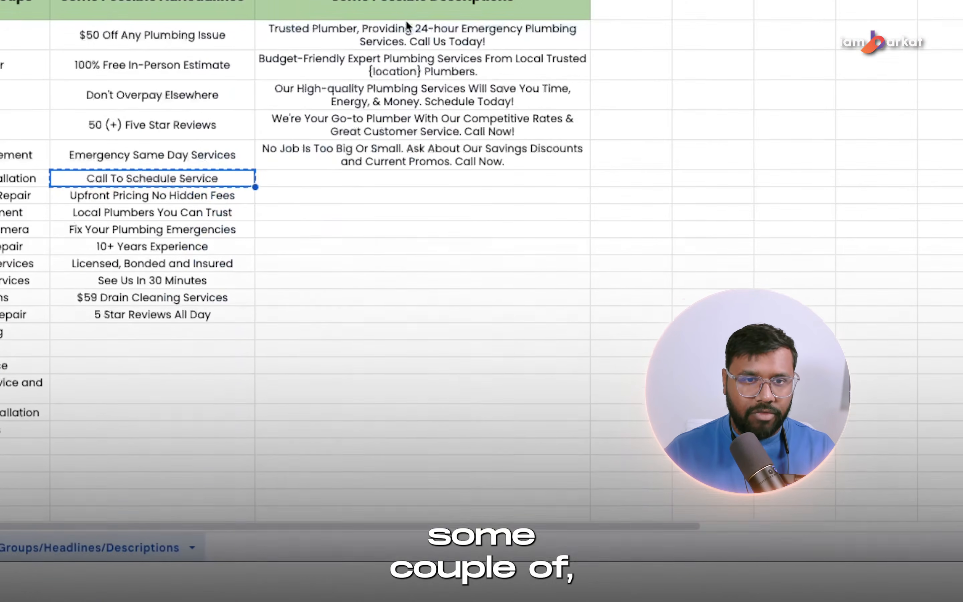
click(406, 115)
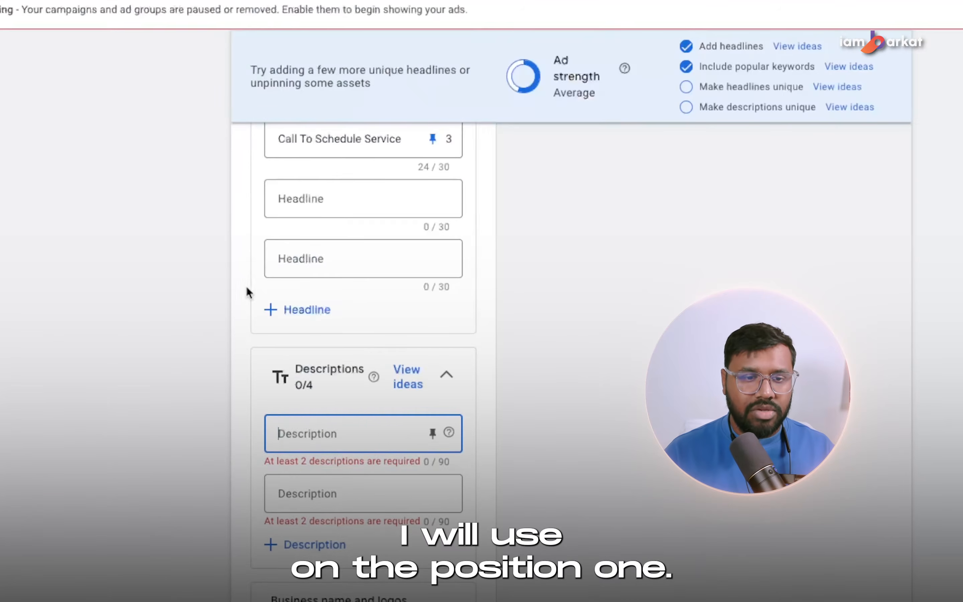
key(ctrl+v)
click(432, 440)
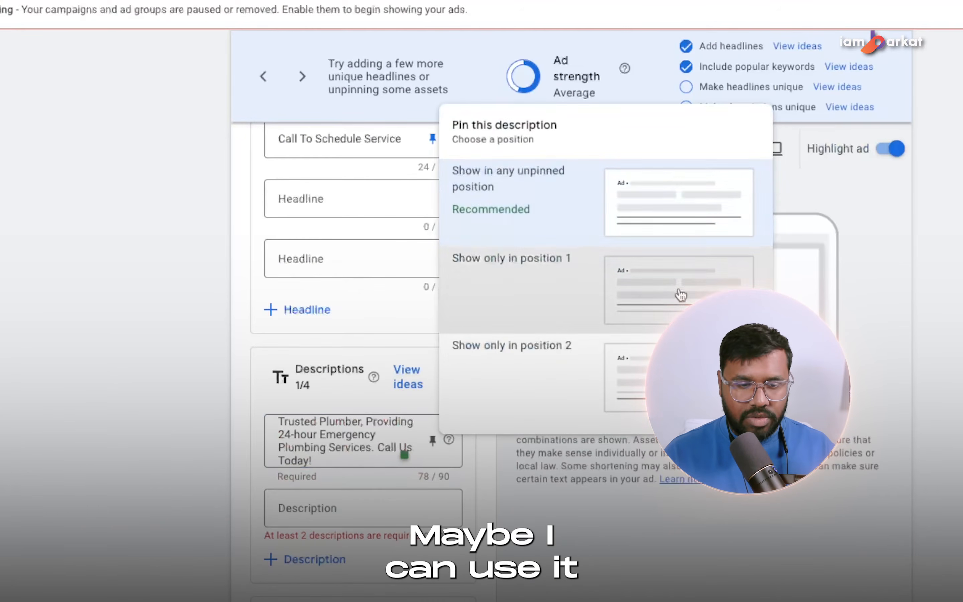
click(681, 295)
drag(278, 435, 369, 436)
click(279, 438)
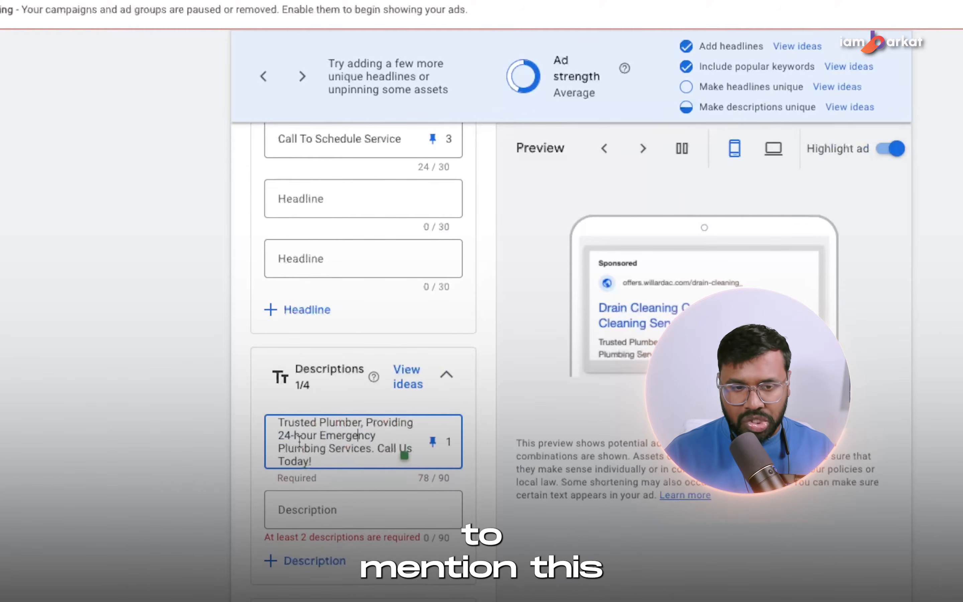
Fill the second description with "Budget-Friendly Expert Plumbing Services From Local Trusted {location} Plumbers." copied from the spreadsheet.
drag(282, 433, 338, 433)
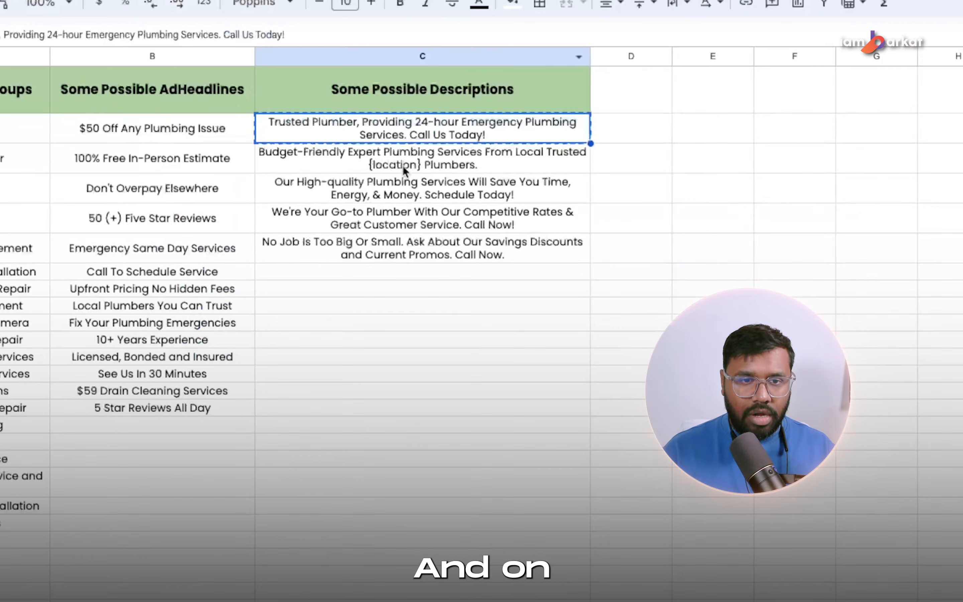
click(414, 159)
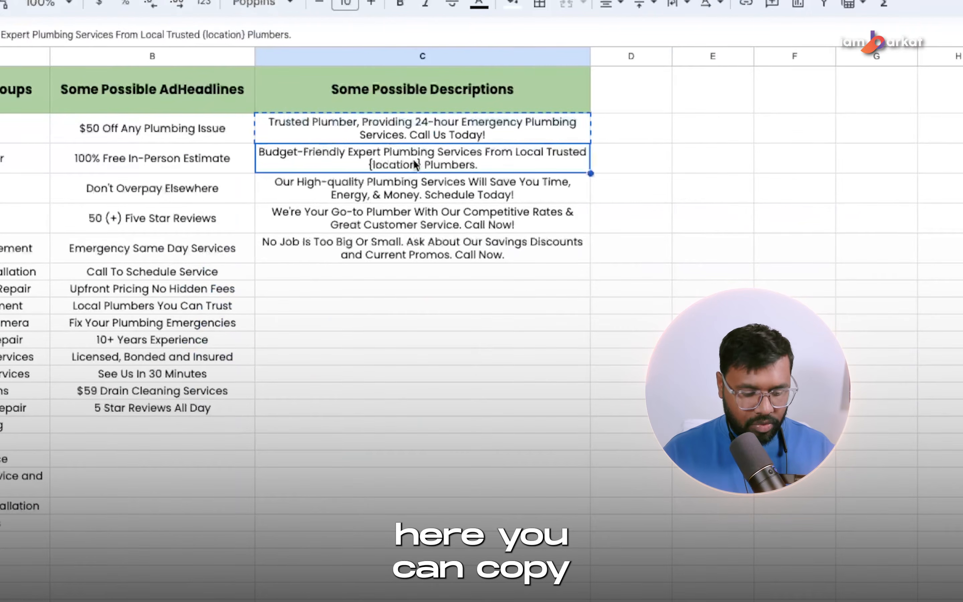
key(ctrl+c)
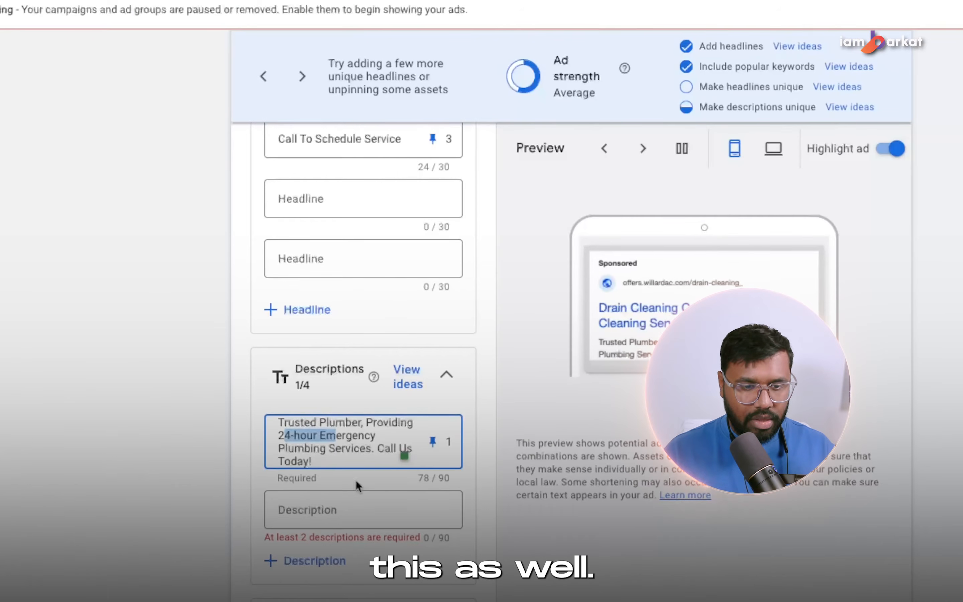
click(350, 502)
key(ctrl+v)
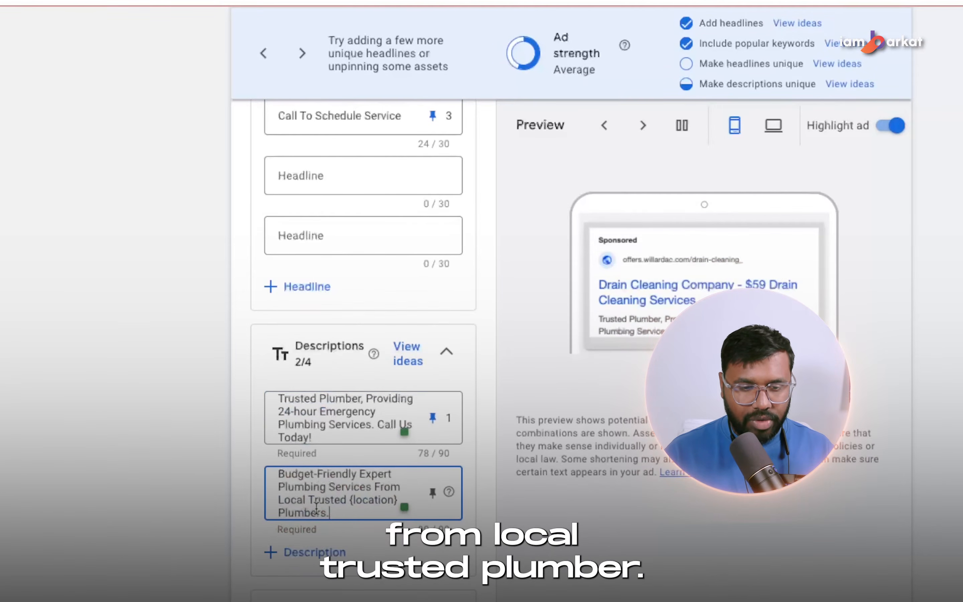
Replace the {location} placeholder in the second description with "Dallas".
drag(354, 502, 396, 502)
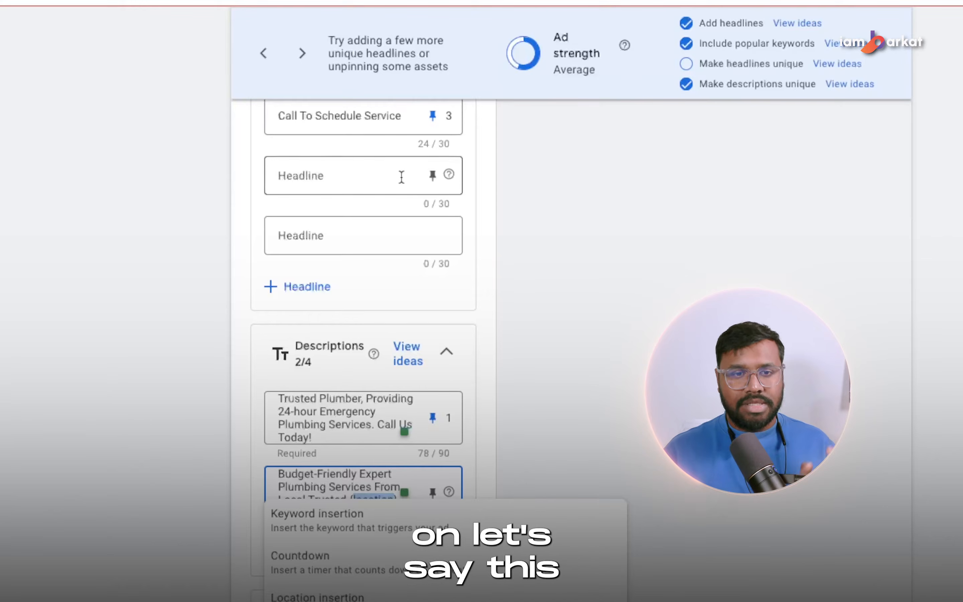
click(917, 437)
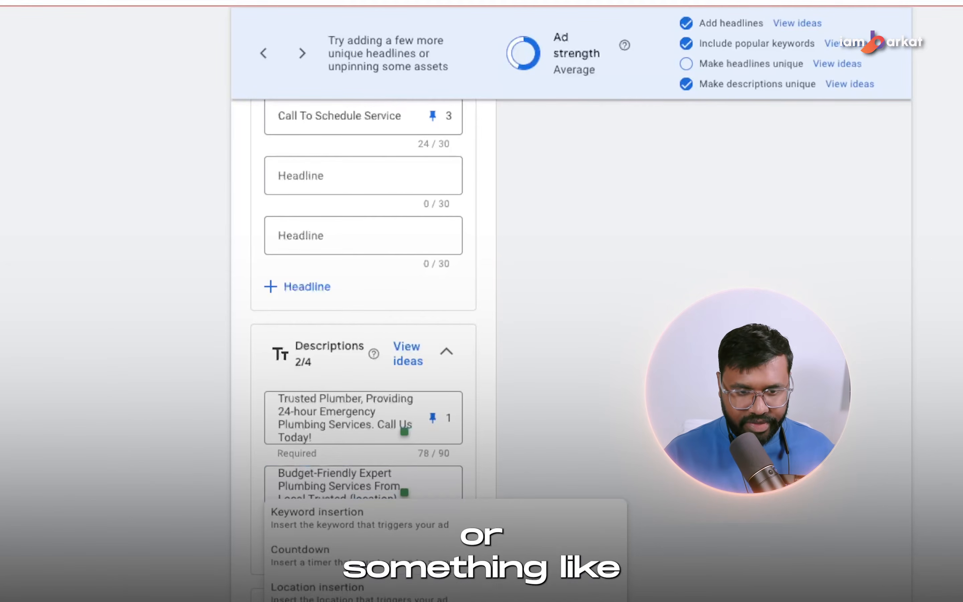
drag(350, 501, 397, 466)
text(Dallas)
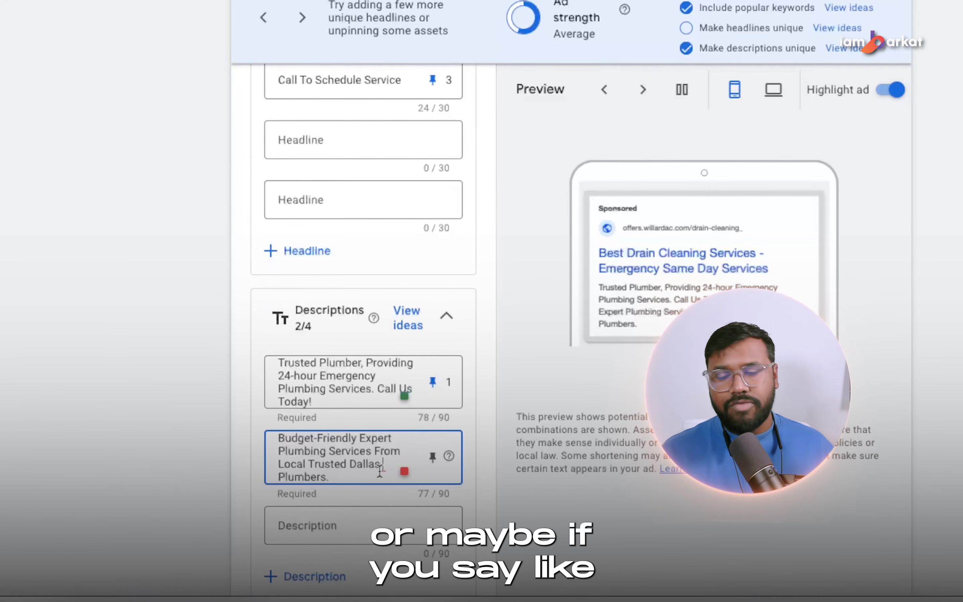
mouse_move(382, 474)
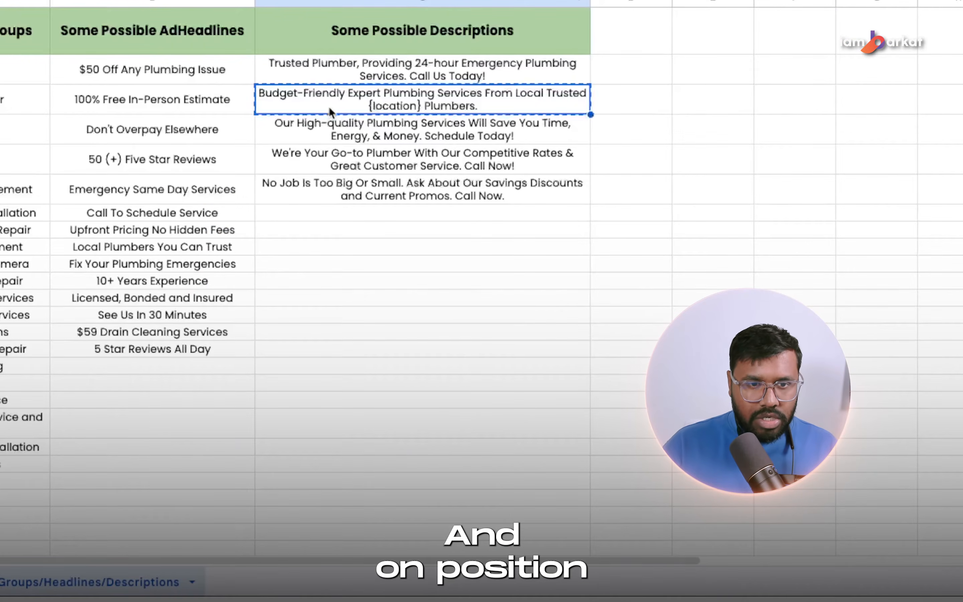
Fill the third description with "Our High-quality Plumbing Services Will Save You Time, Energy, & Money. Schedule Today!" copied from the spreadsheet.
click(346, 120)
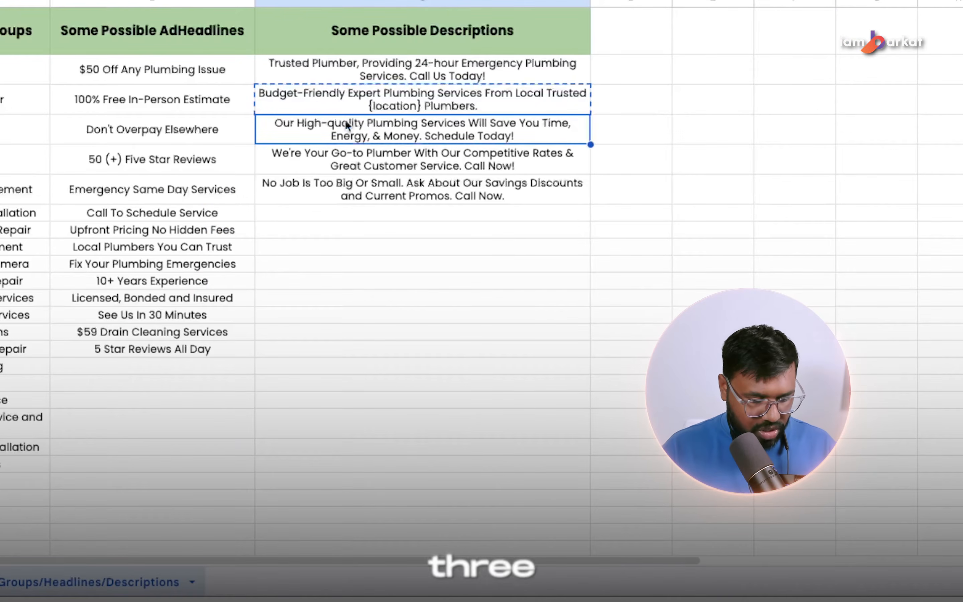
key(ctrl+c)
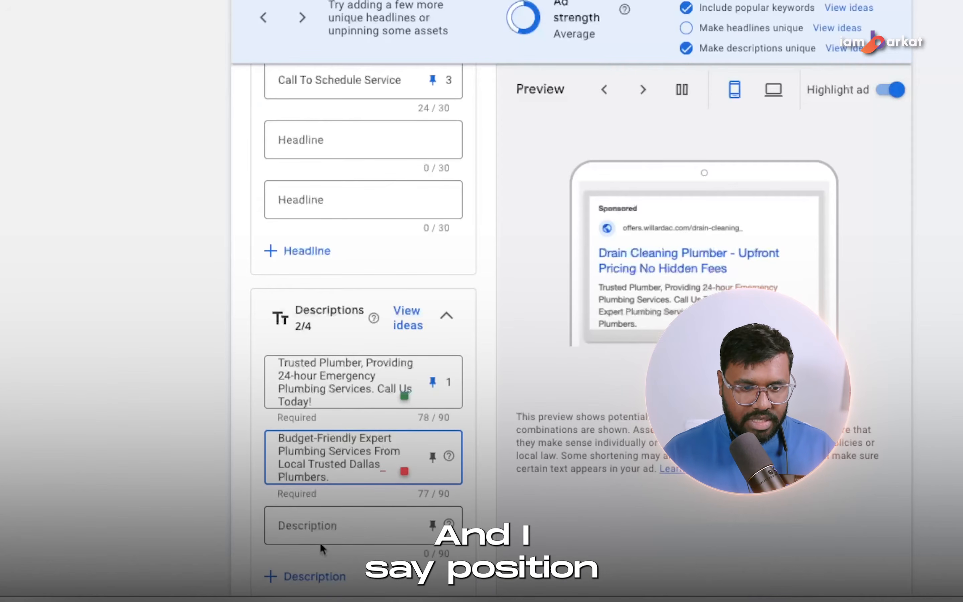
click(326, 533)
key(ctrl+v)
Pin the second description to show only in position 1 and the third description only in position 2.
click(423, 414)
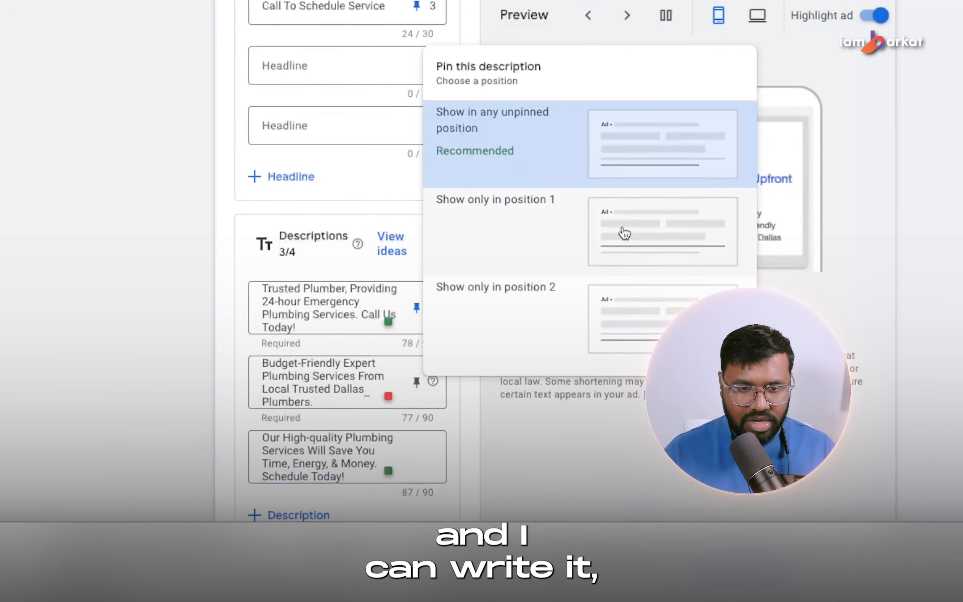
click(625, 233)
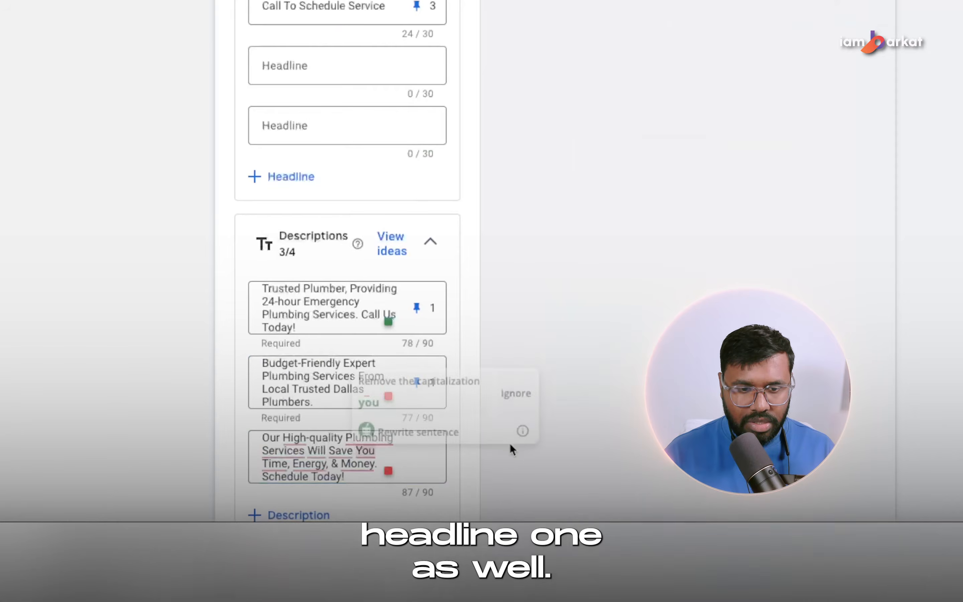
click(429, 458)
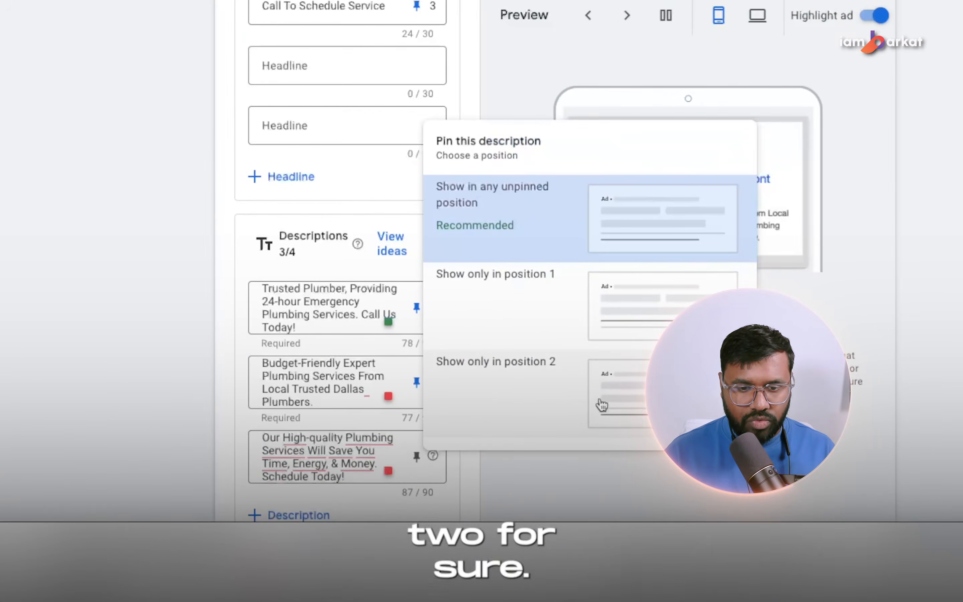
click(601, 405)
Add a fourth description, "No Job Is Too Big Or Small. Ask About Our Savings Discounts and Current Promos. Call Now.", and pin it to position 2.
scroll(359, 446, down, 1)
click(290, 458)
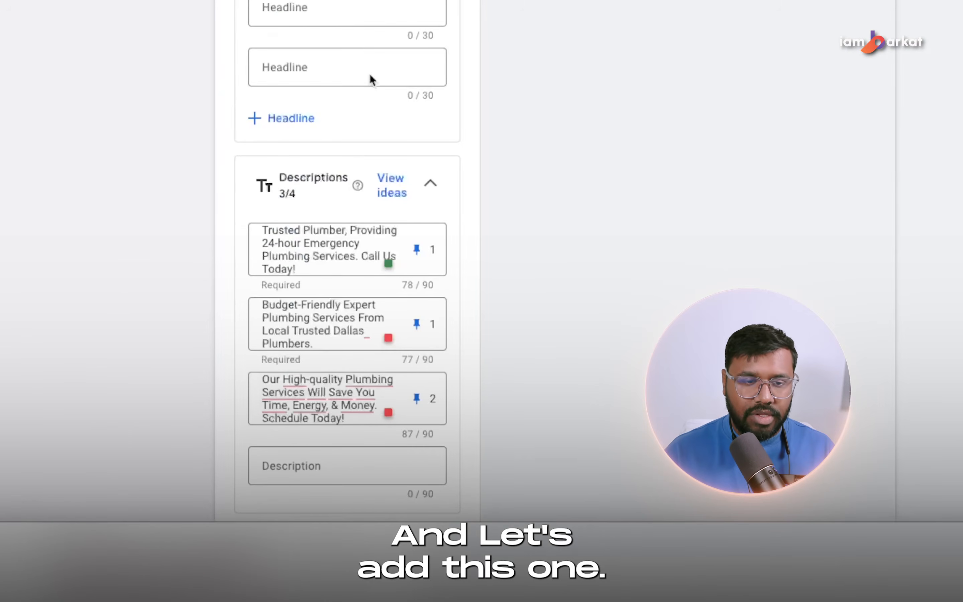
click(279, 464)
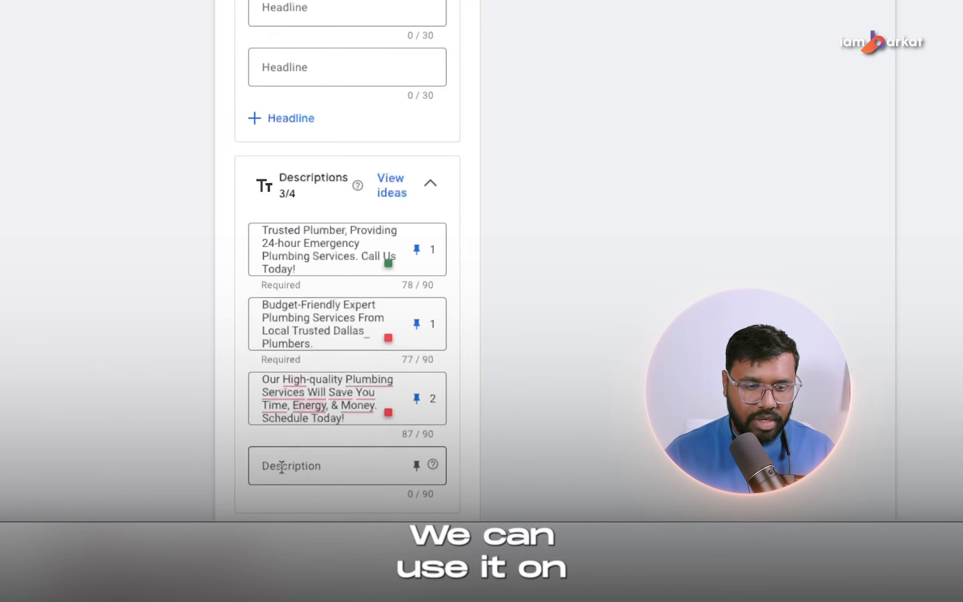
key(ctrl+v)
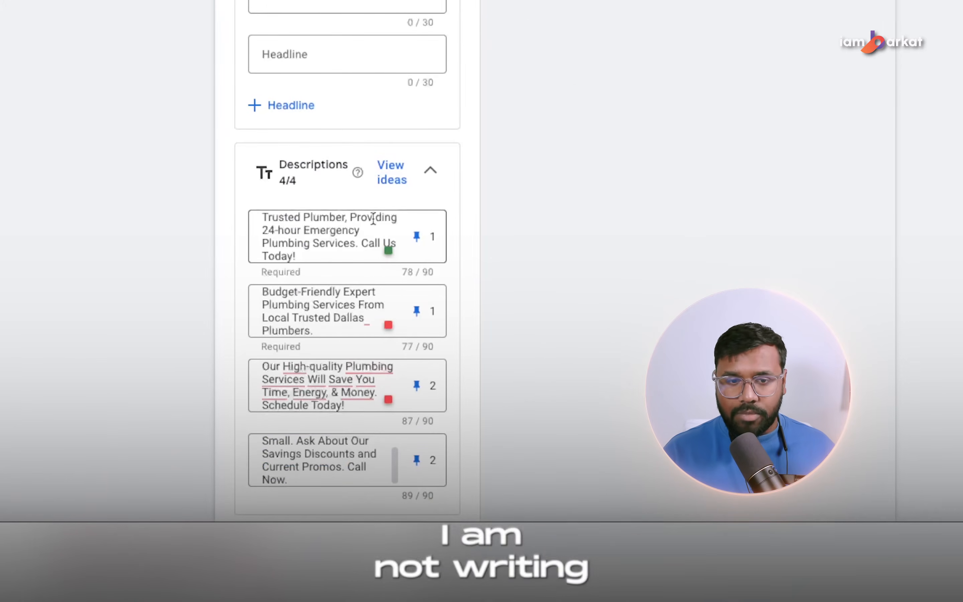
Review the finished descriptions and the optional ad assets below them, including business name, sitelinks and callouts.
scroll(388, 307, down, 1)
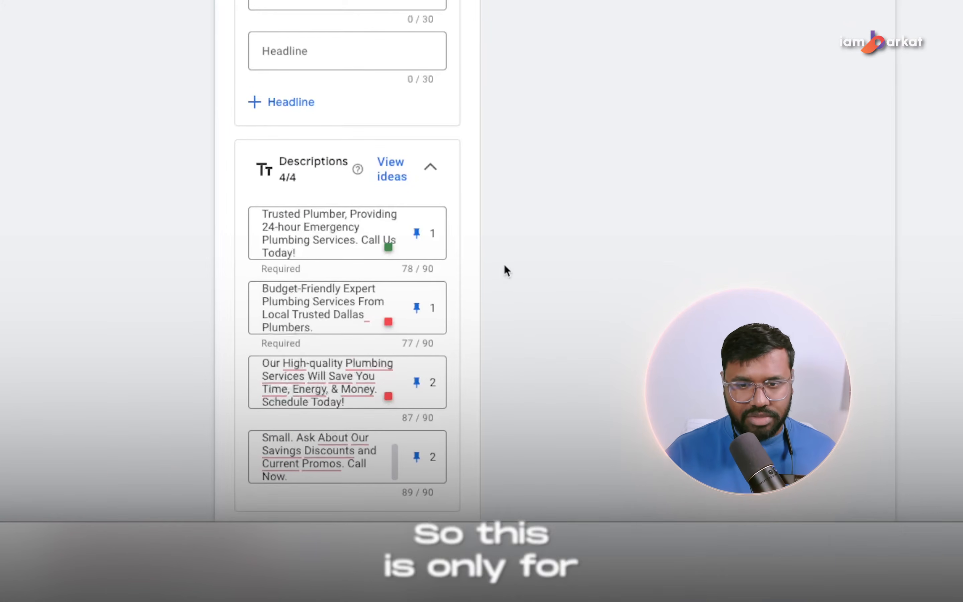
scroll(506, 271, down, 5)
scroll(471, 285, up, 3)
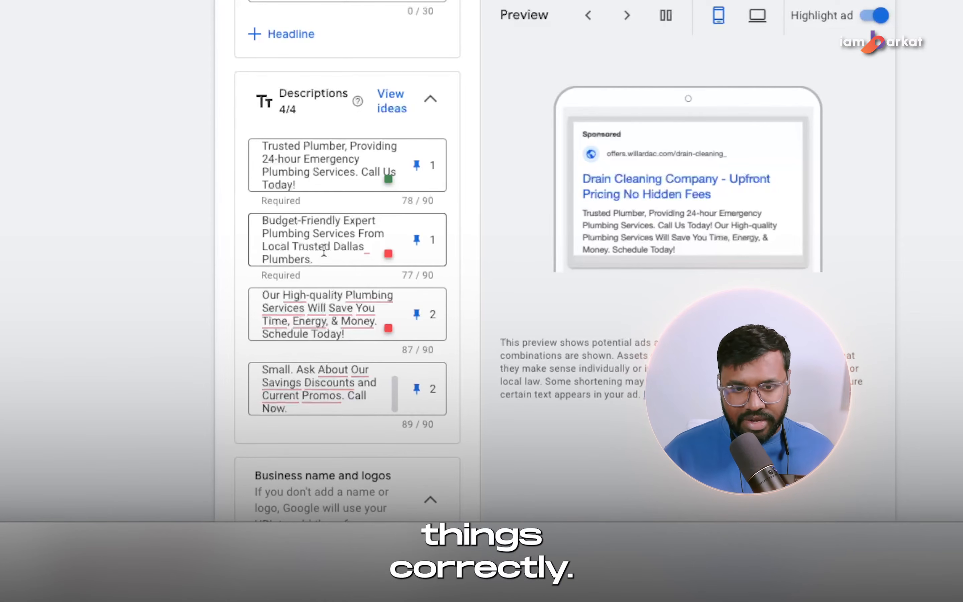
scroll(373, 115, down, 10)
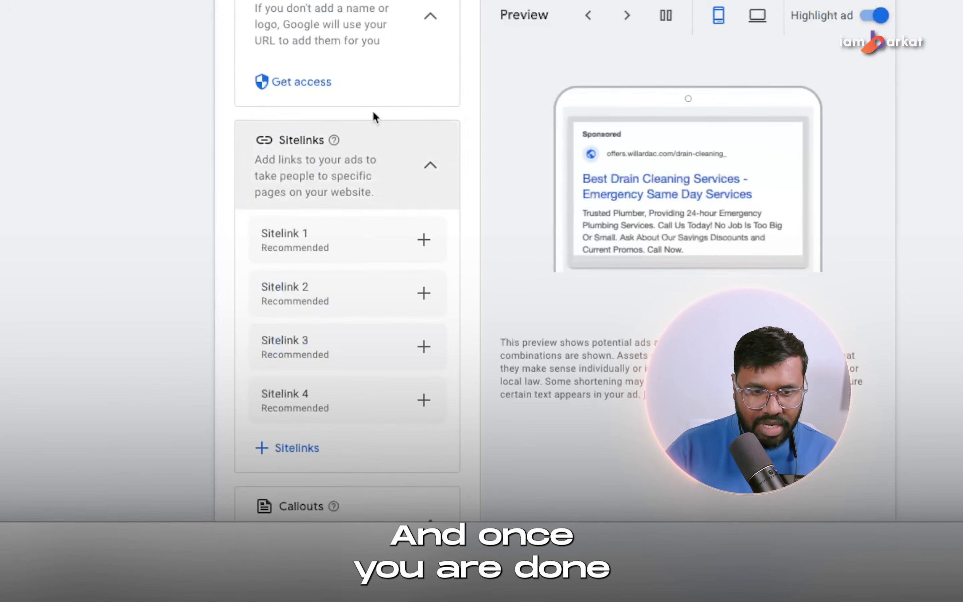
scroll(382, 259, down, 1)
scroll(387, 331, up, 4)
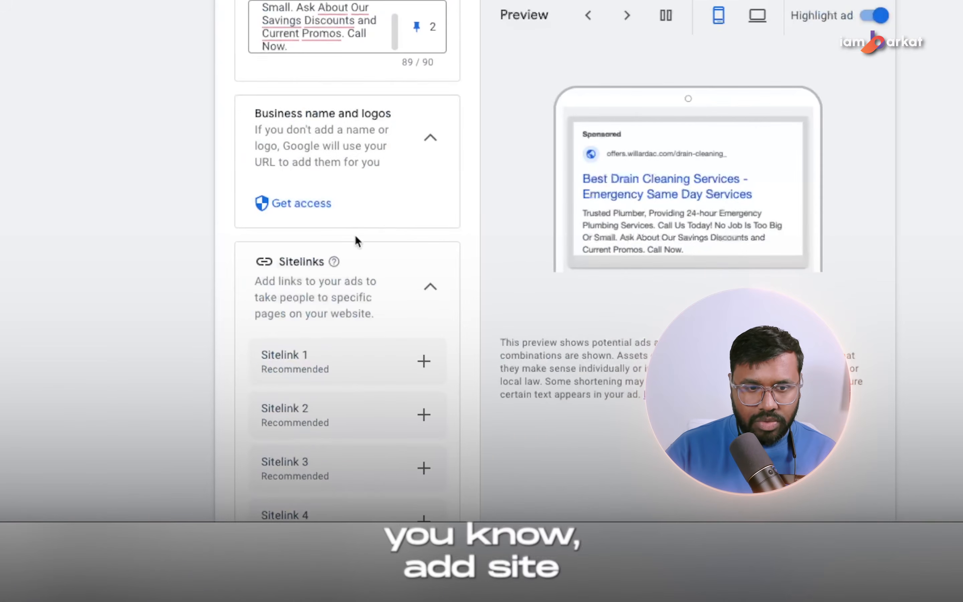
scroll(338, 268, down, 7)
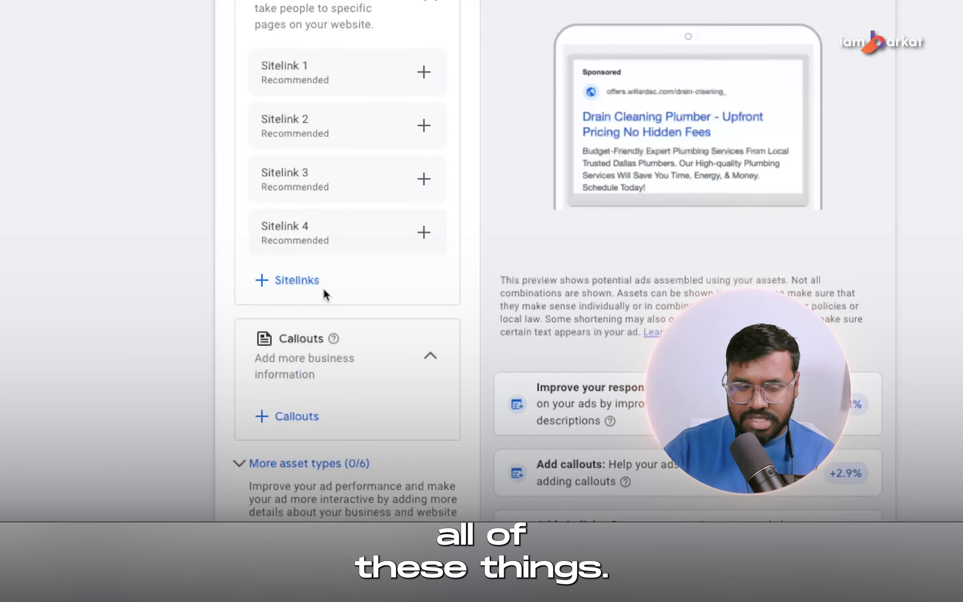
scroll(324, 288, down, 5)
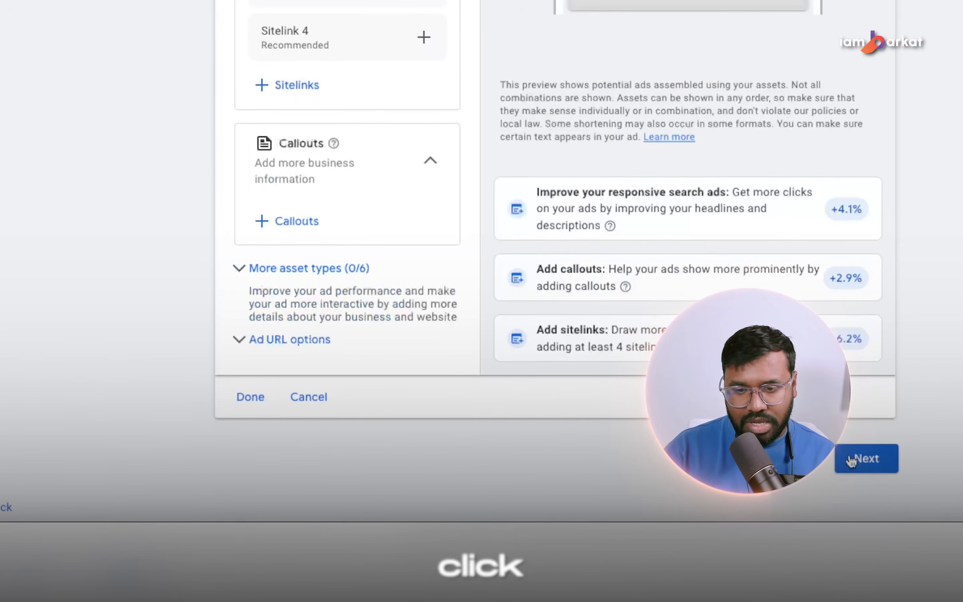
Proceed from the ad to the campaign budget, set a custom average daily budget of £50, and continue.
click(867, 459)
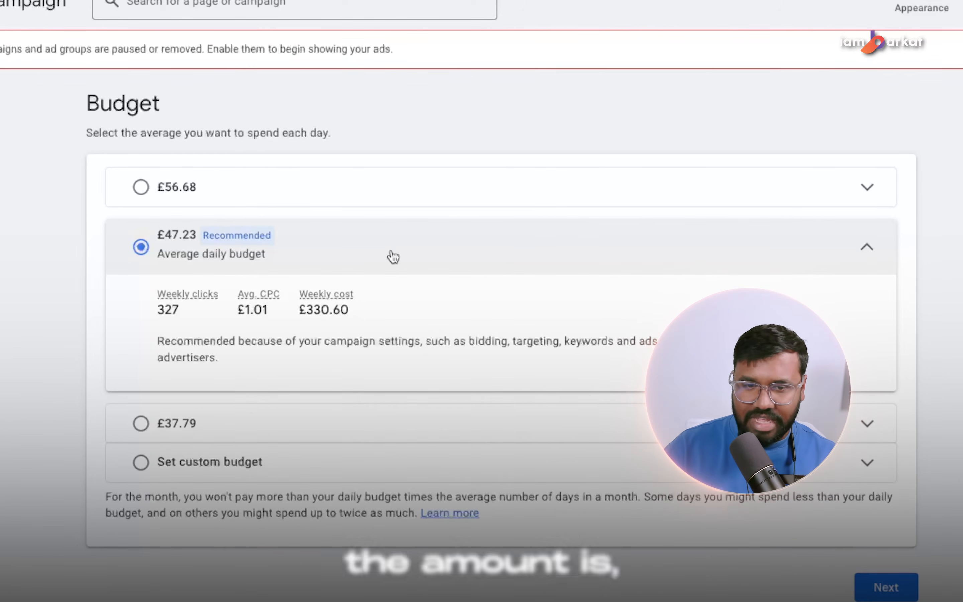
click(226, 473)
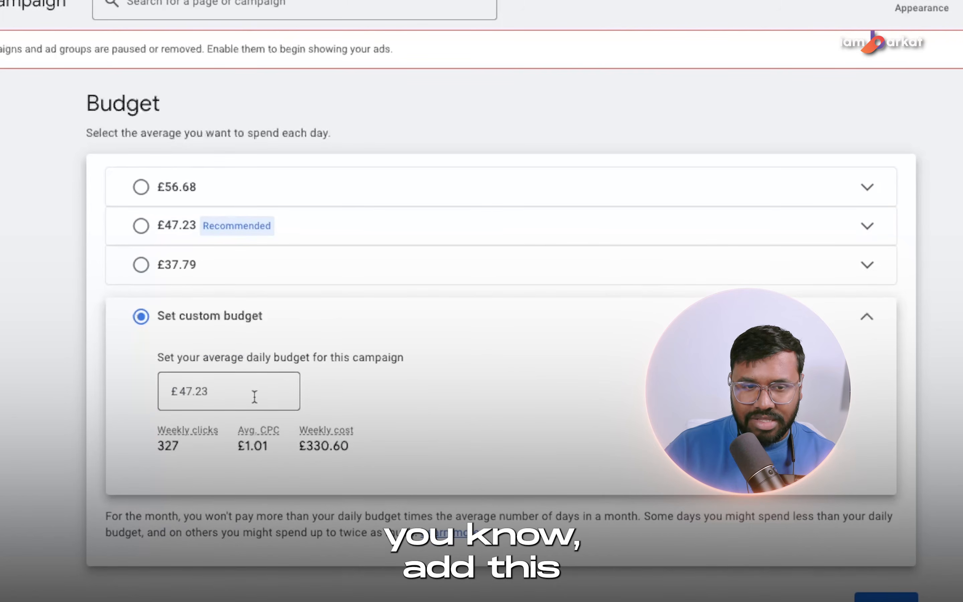
drag(264, 394, 146, 387)
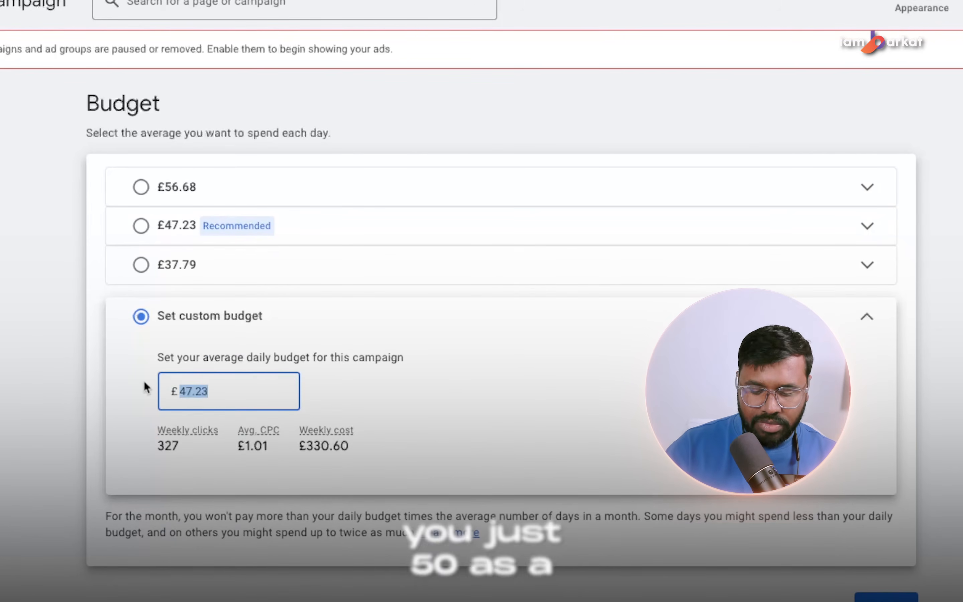
text(50)
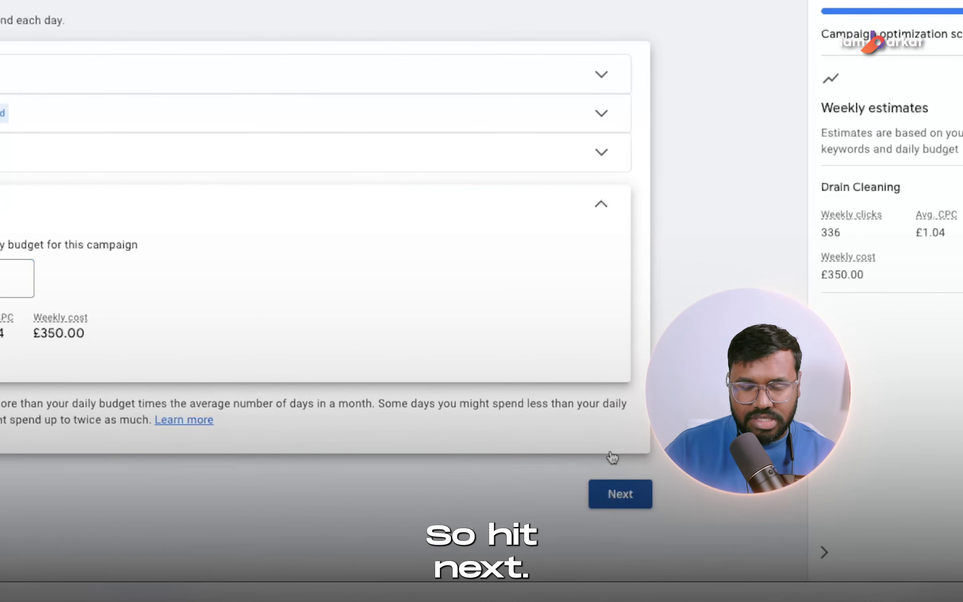
click(887, 597)
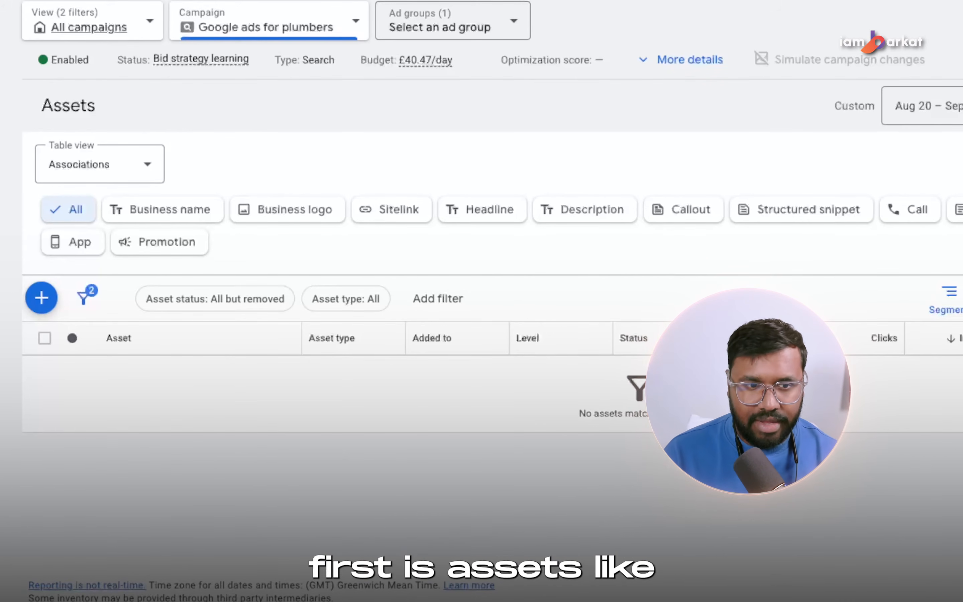
Open YouTube in a new browser tab and enter "iam" as the video search.
key(super+t)
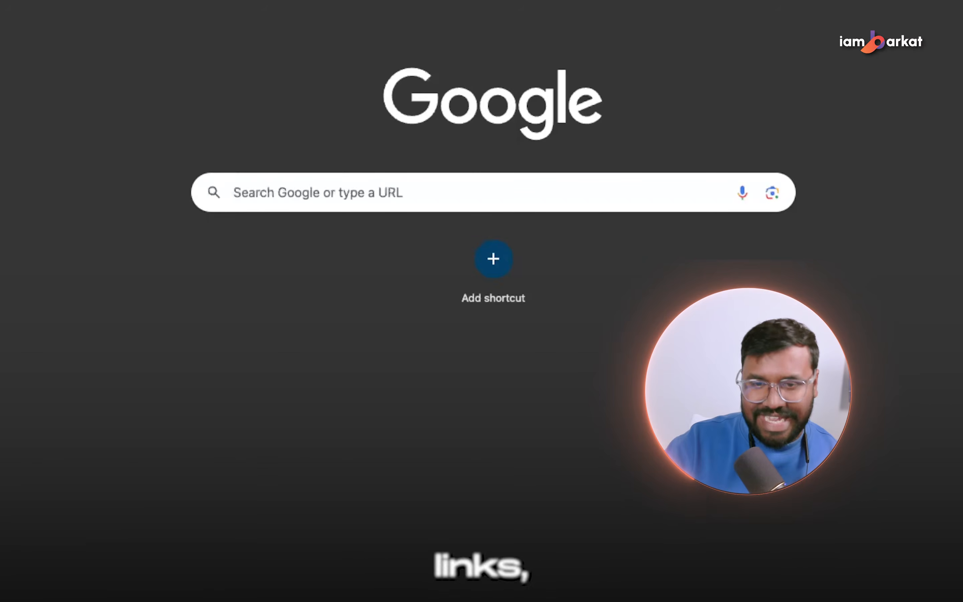
text(iam)
key(Return)
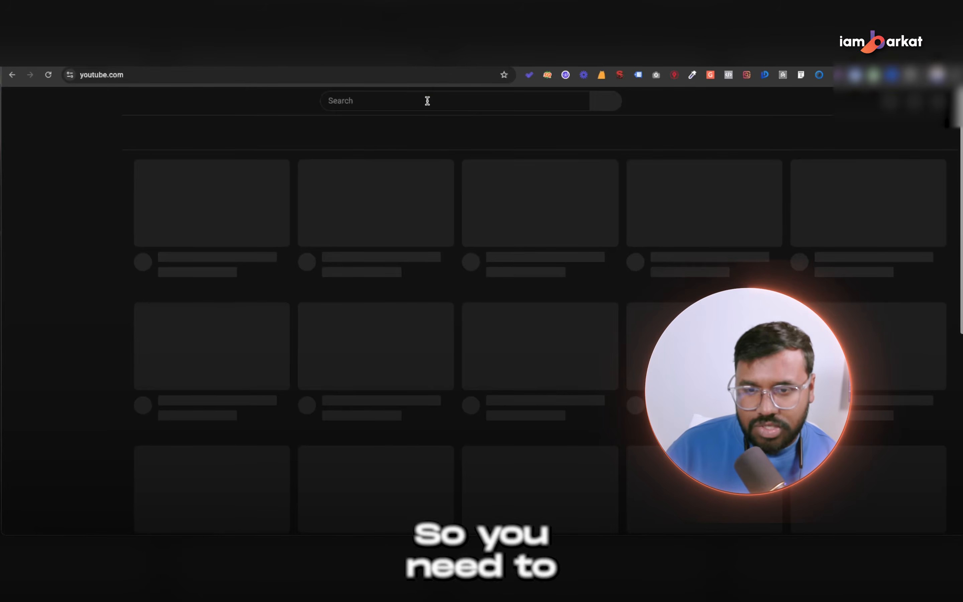
click(427, 100)
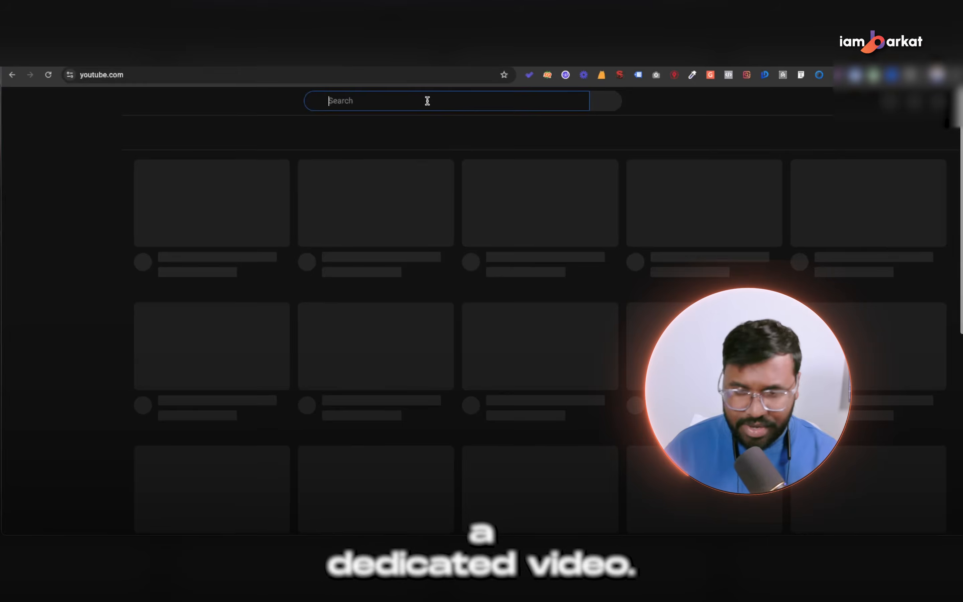
text(iam)
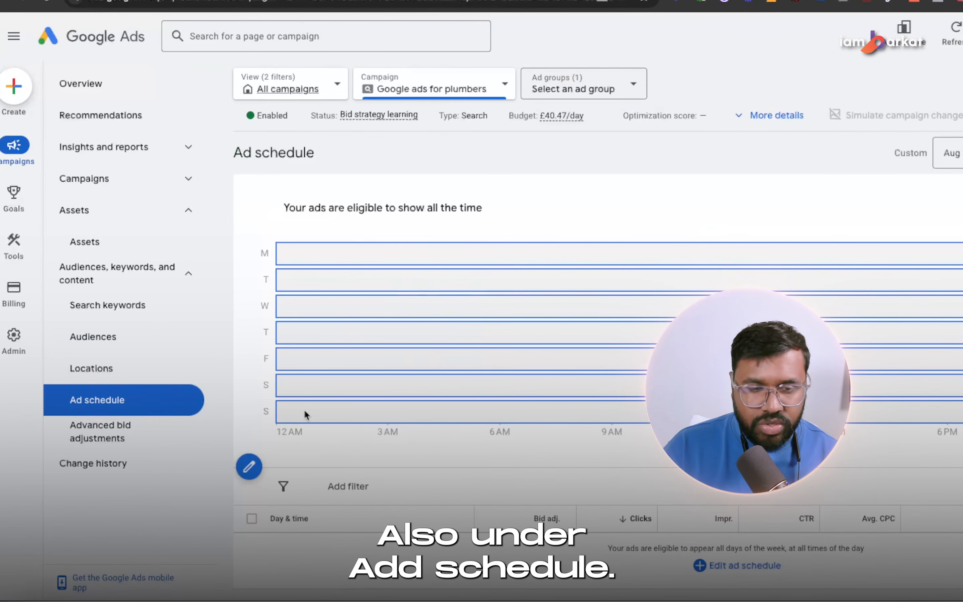
Edit the campaign's ad schedule to run Mondays - Fridays with a start time of 8:00 AM.
click(249, 467)
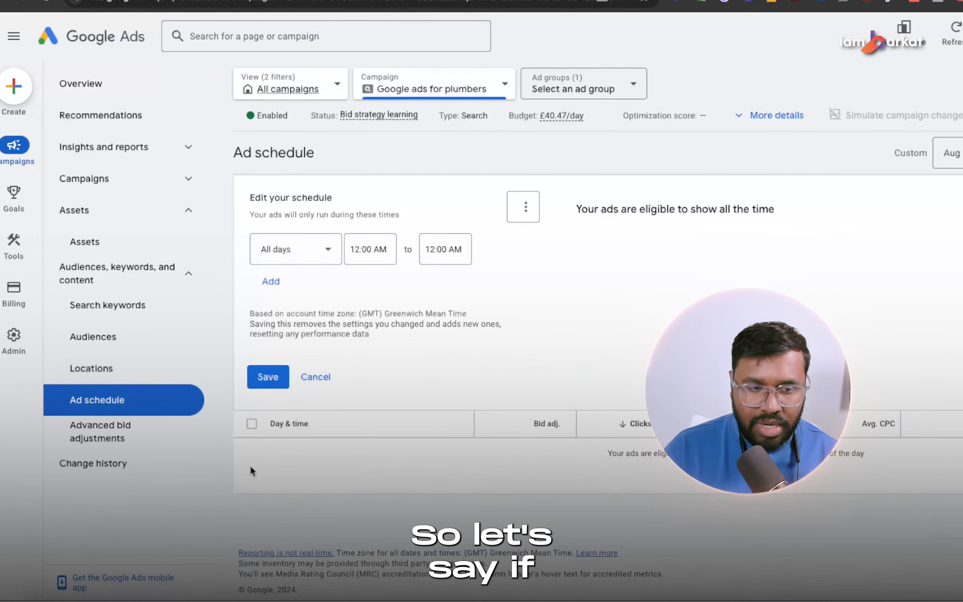
click(279, 255)
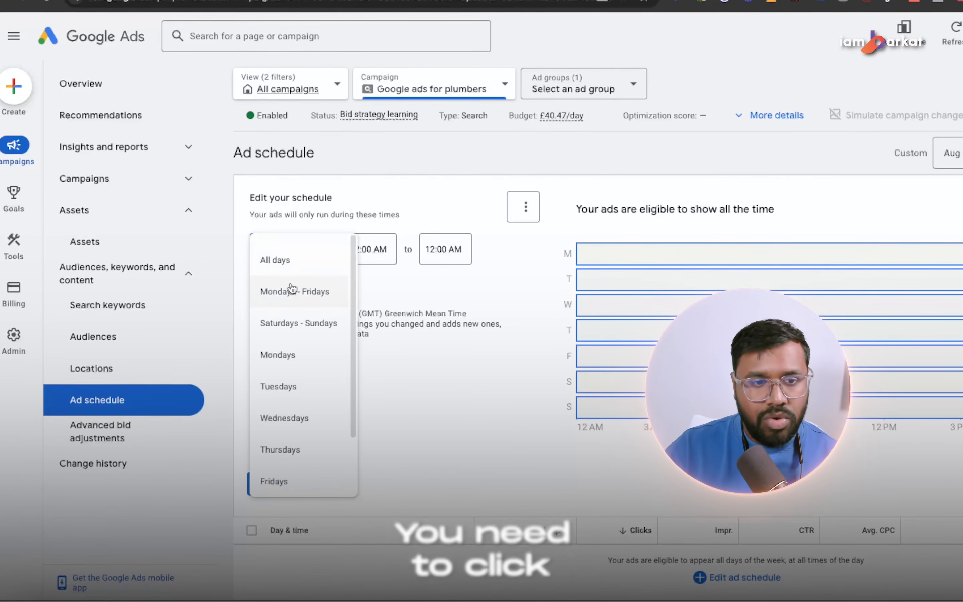
click(293, 297)
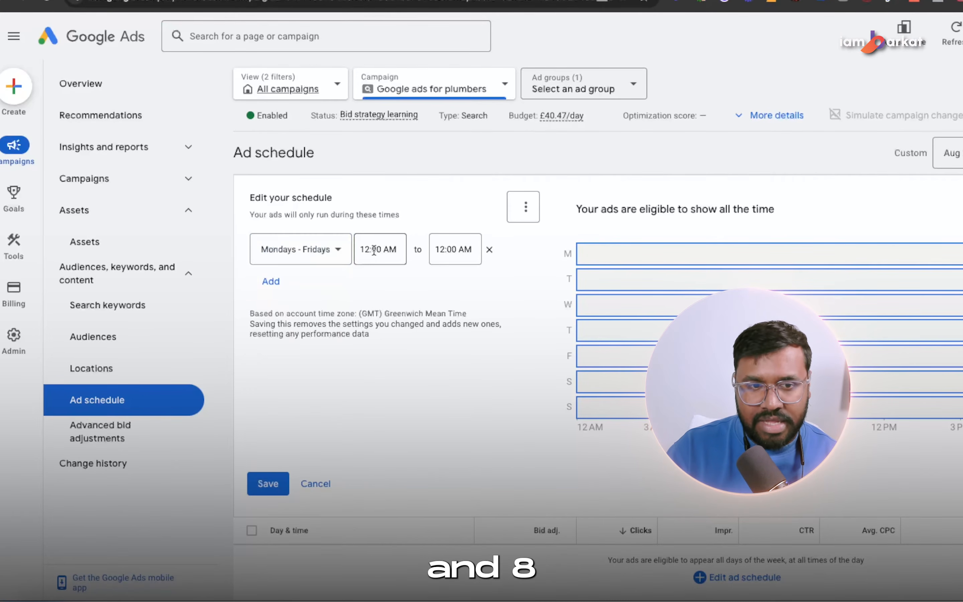
click(375, 249)
scroll(359, 391, down, 5)
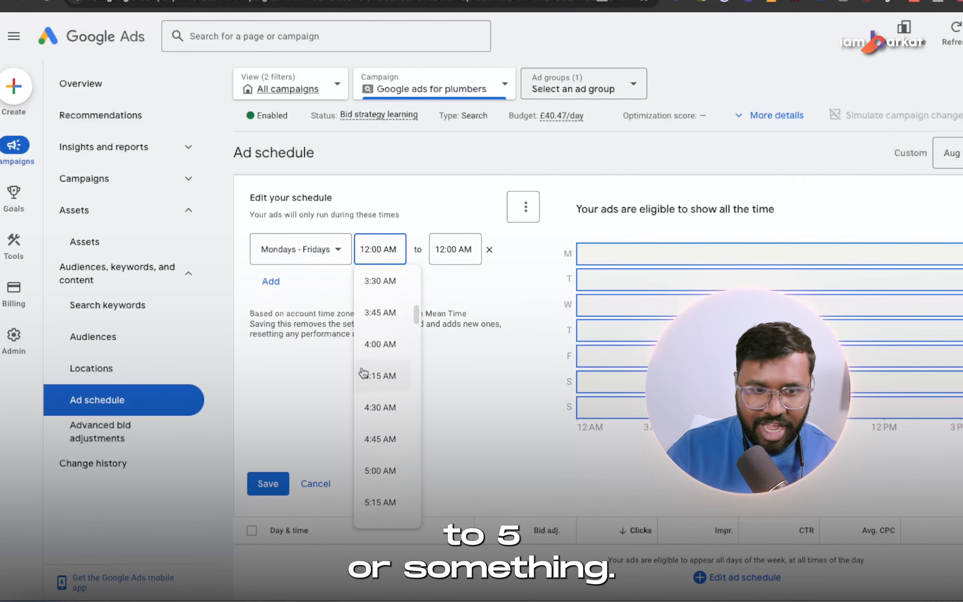
scroll(362, 373, down, 4)
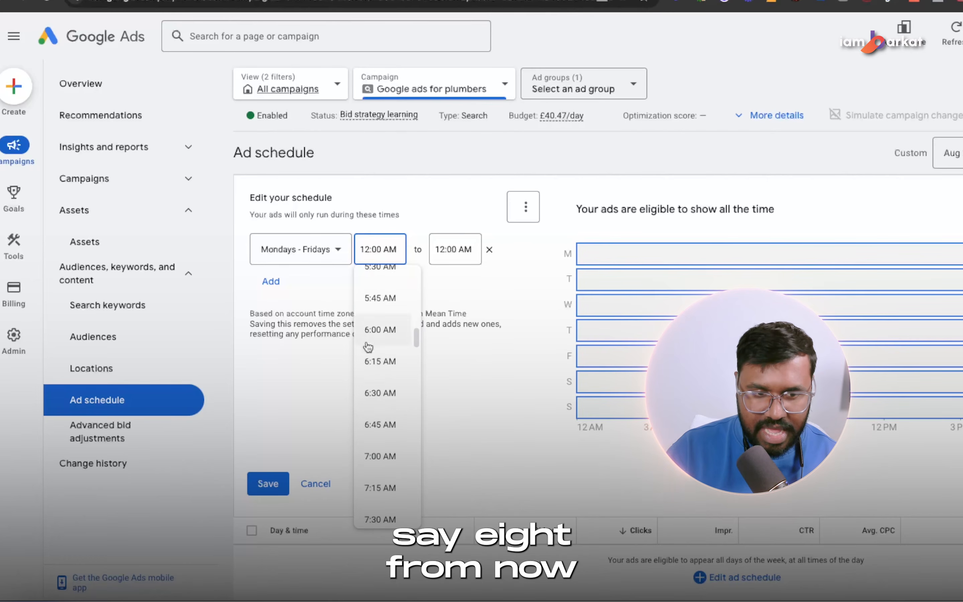
scroll(364, 351, down, 5)
click(376, 331)
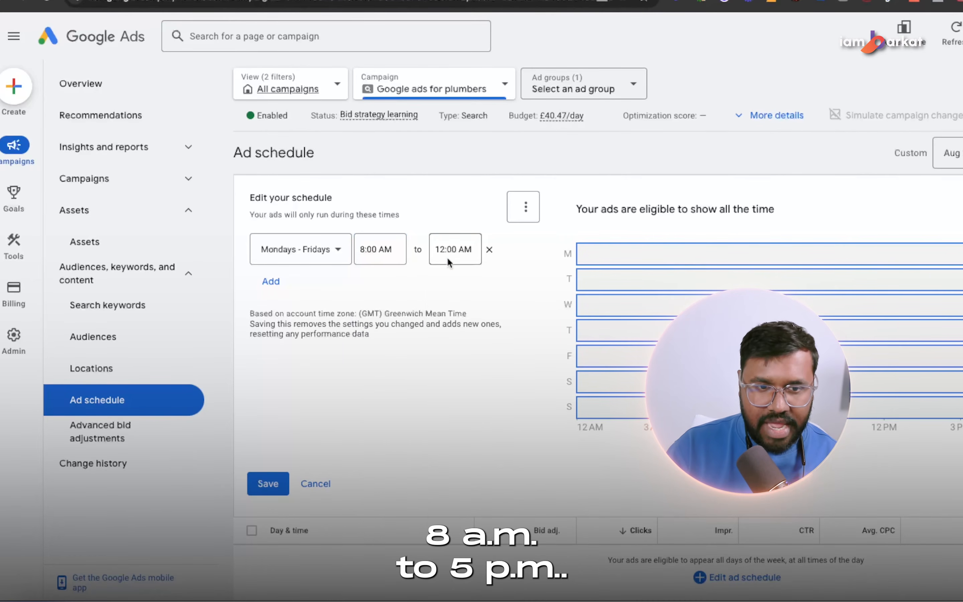
Set the end time of the Mondays - Fridays schedule to 6:00 PM.
click(448, 260)
scroll(470, 398, down, 15)
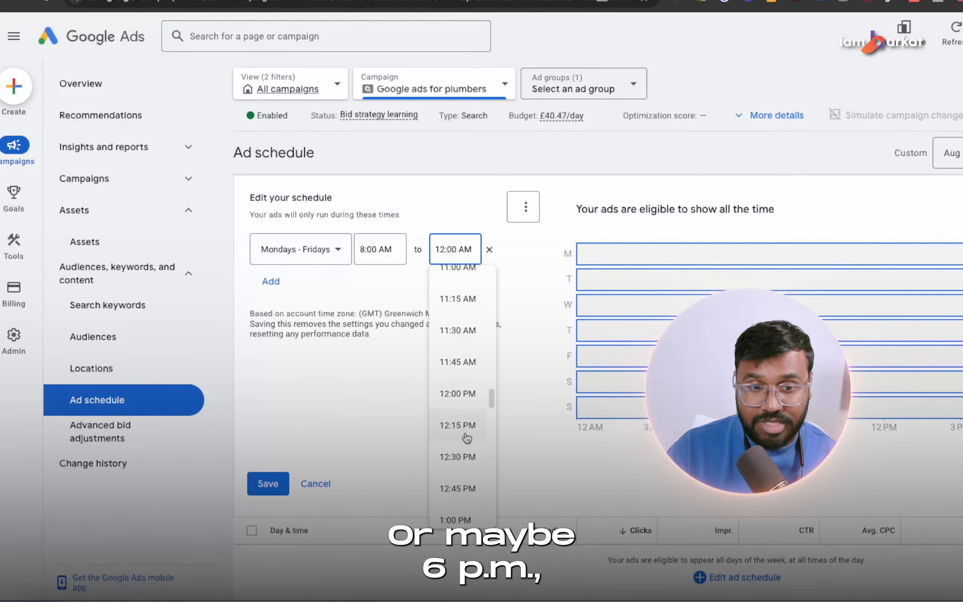
scroll(467, 438, down, 5)
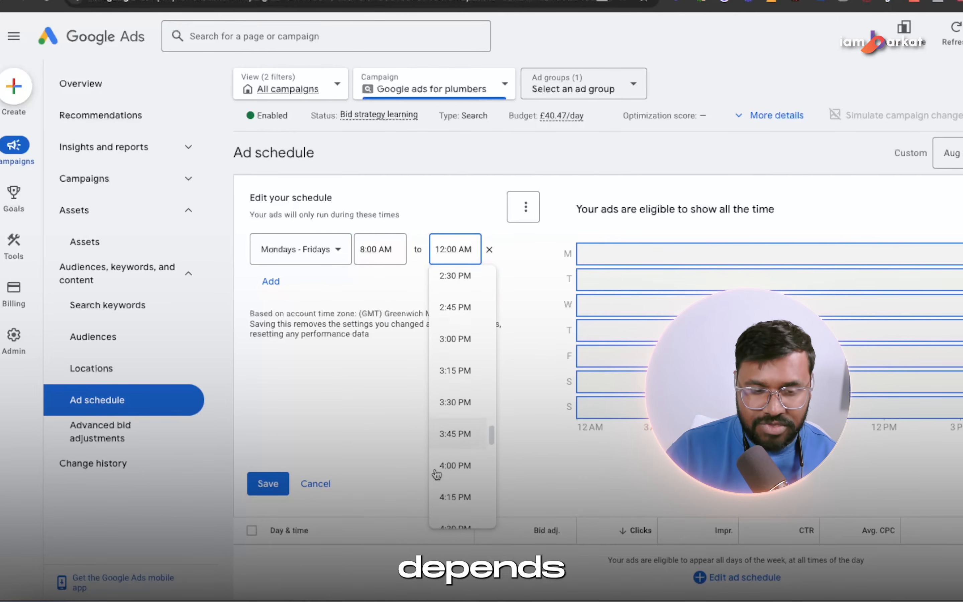
scroll(438, 398, down, 5)
click(458, 376)
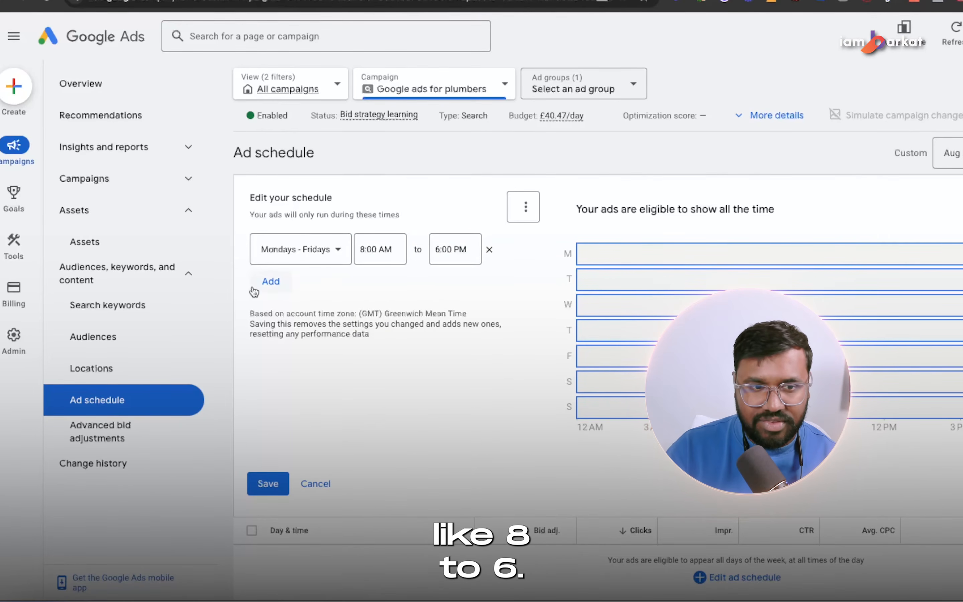
click(270, 281)
click(277, 293)
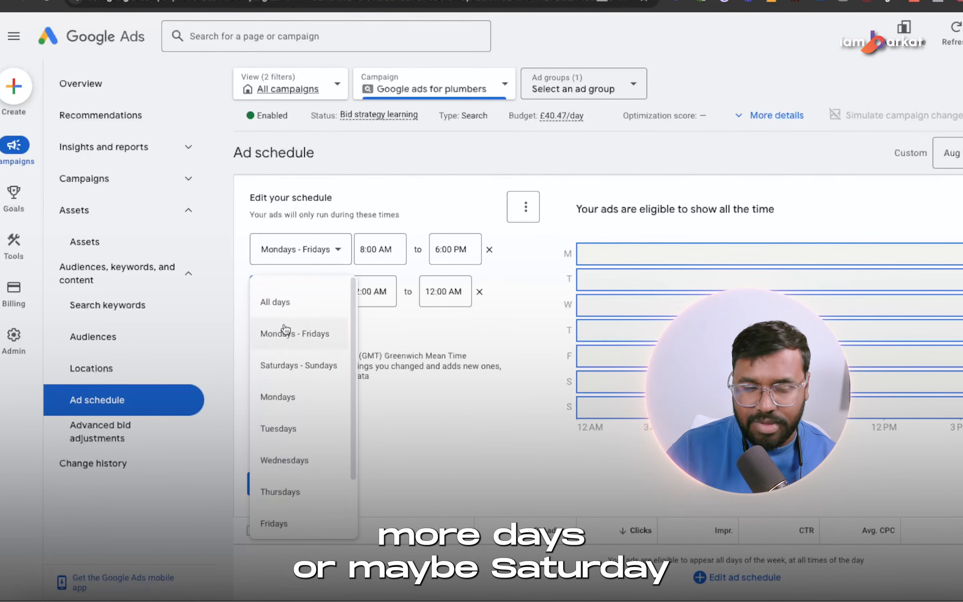
scroll(264, 470, down, 2)
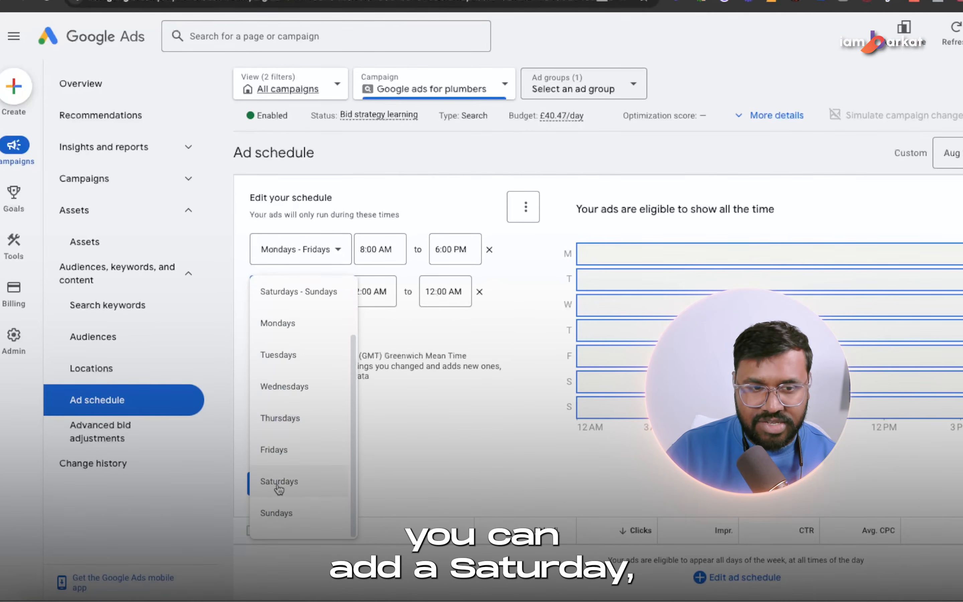
click(279, 482)
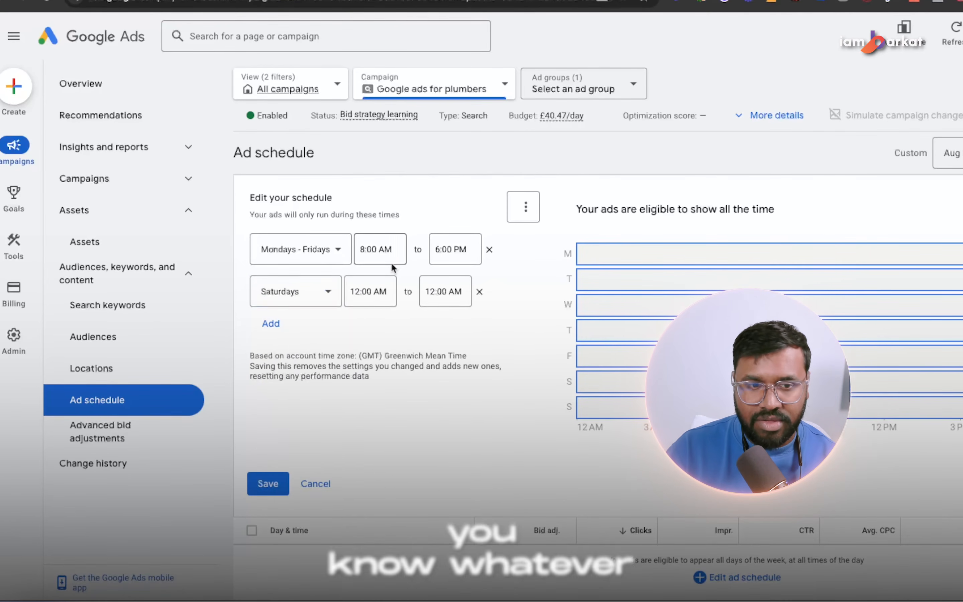
click(477, 297)
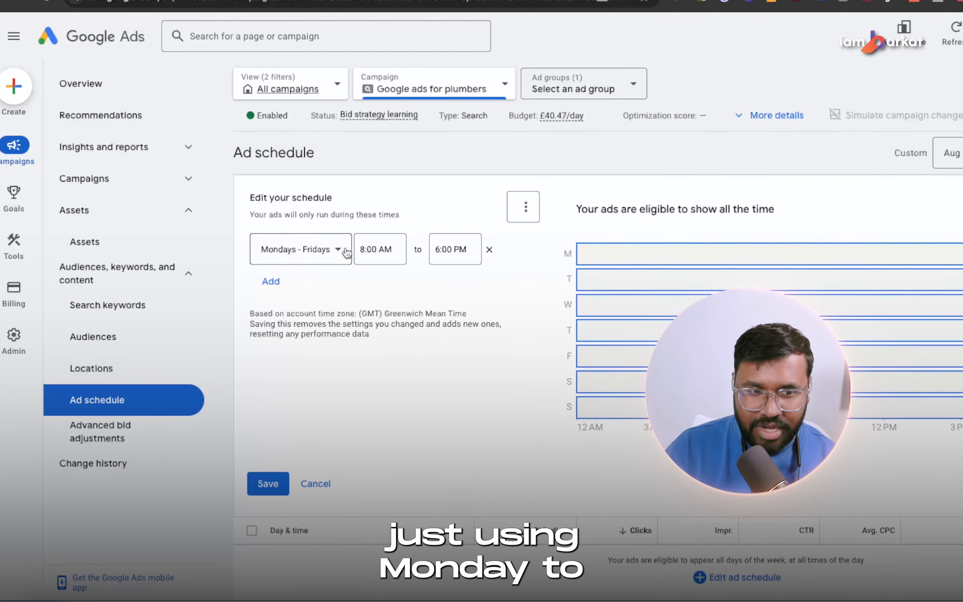
Save the weekday ad schedule and review the search keywords of the Drain Cleaning ad group.
click(267, 484)
click(75, 316)
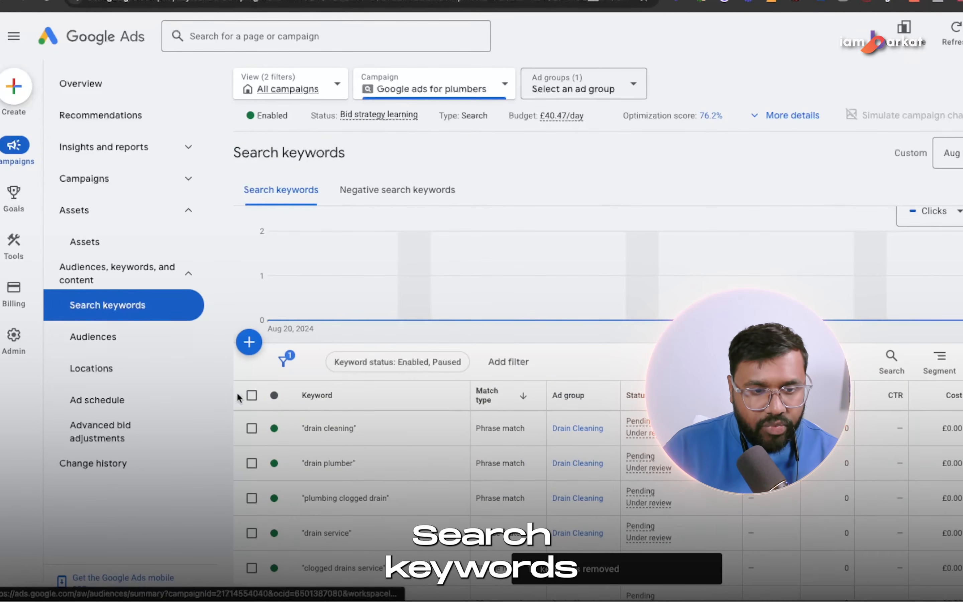
scroll(239, 397, down, 5)
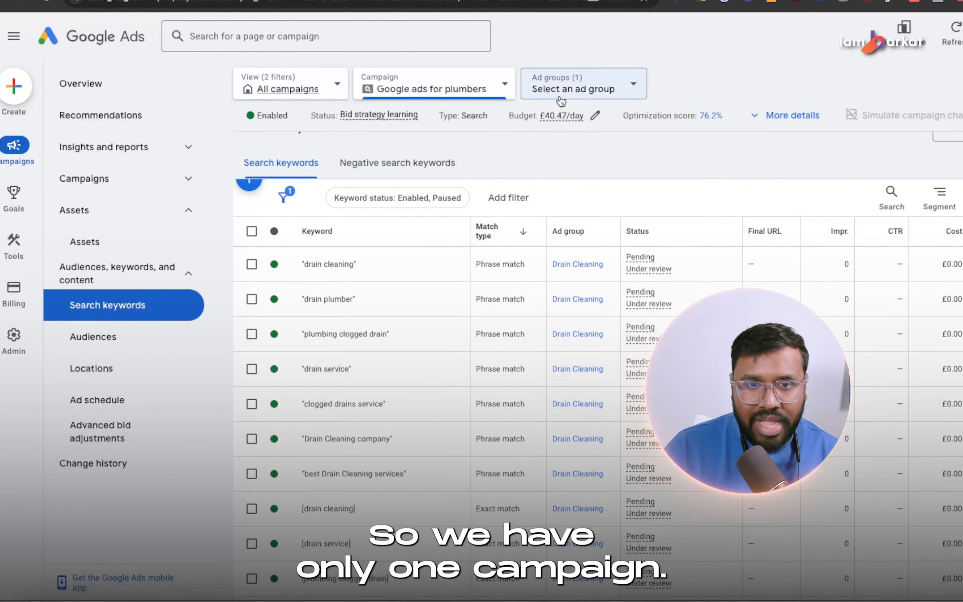
click(561, 95)
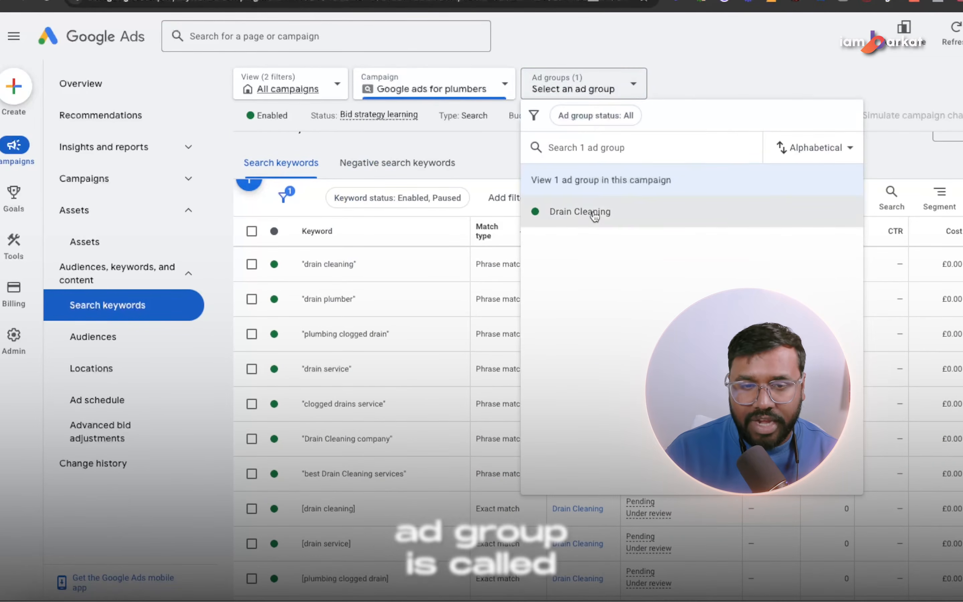
click(557, 217)
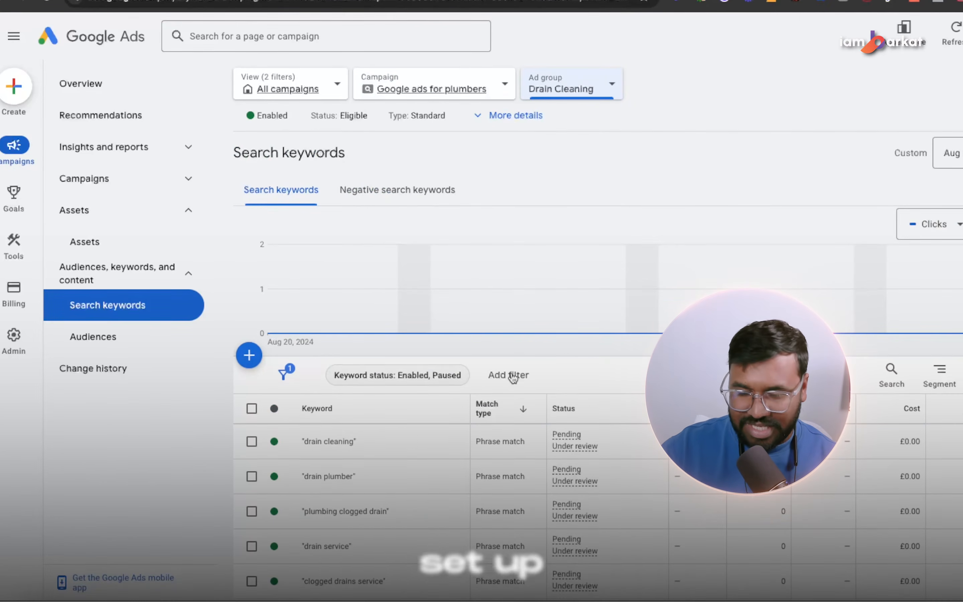
scroll(513, 378, down, 5)
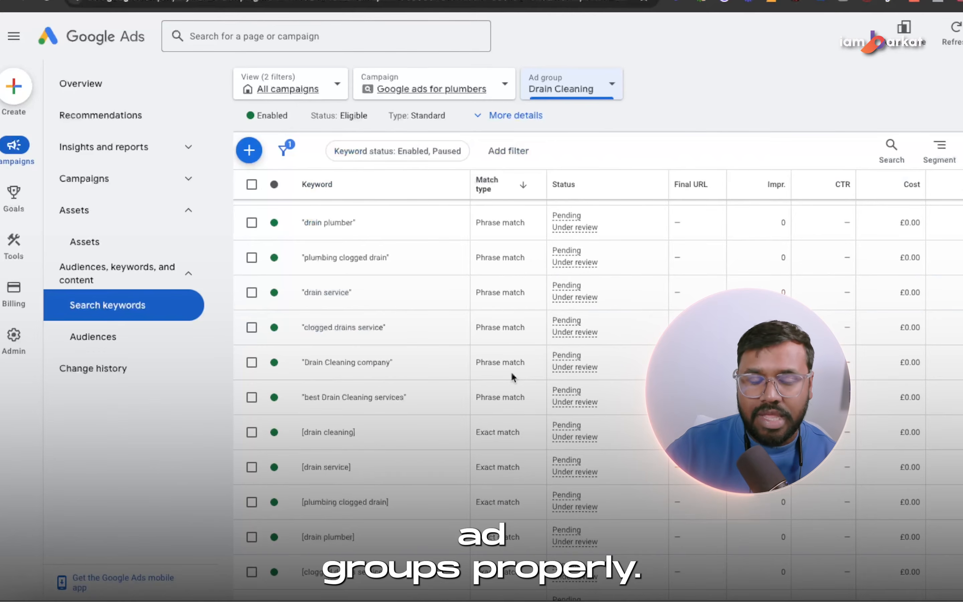
scroll(502, 376, up, 5)
scroll(462, 398, down, 2)
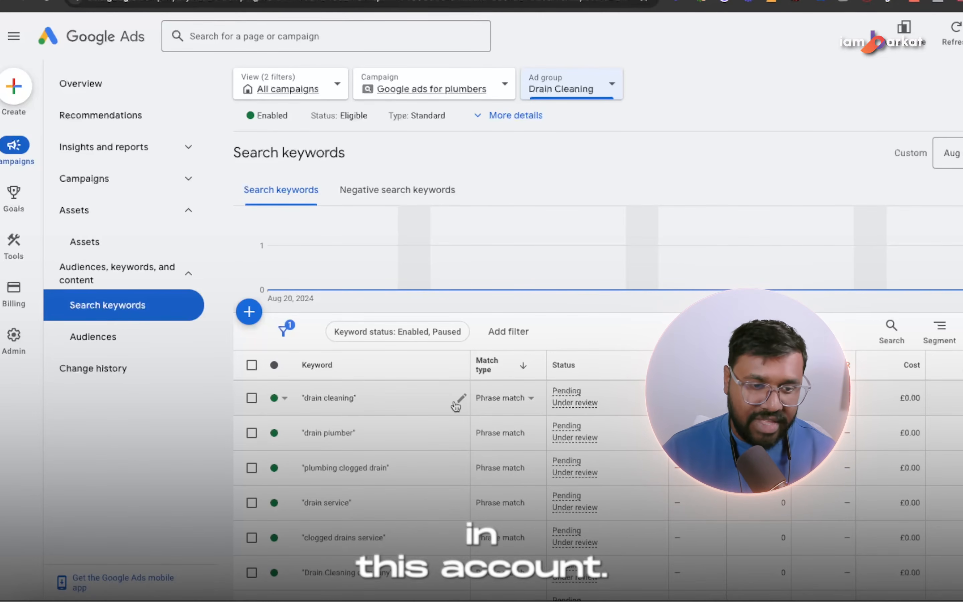
Open the settings of the Google ads for plumbers campaign and start changing the bid strategy under Bidding.
click(84, 178)
click(109, 217)
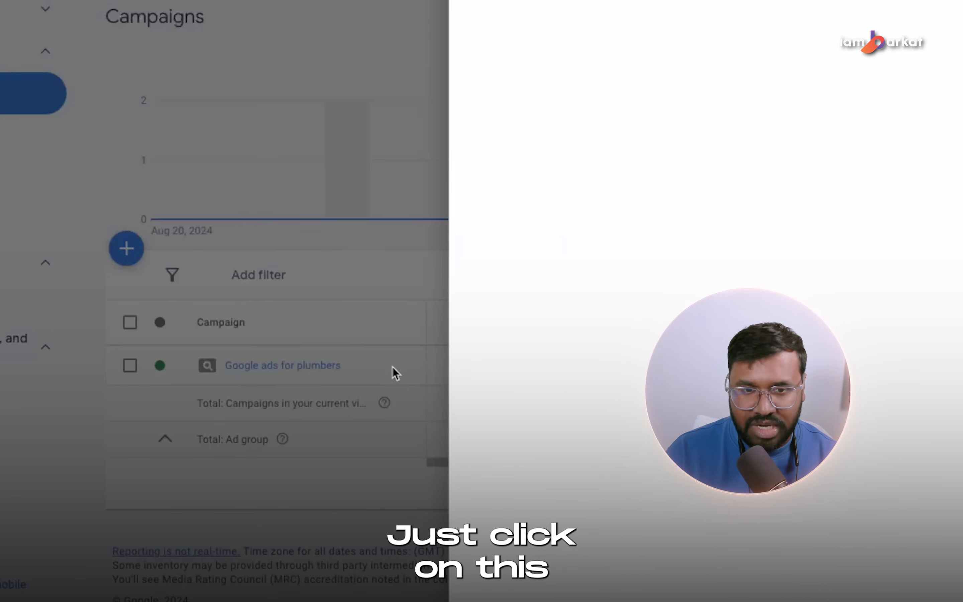
click(420, 382)
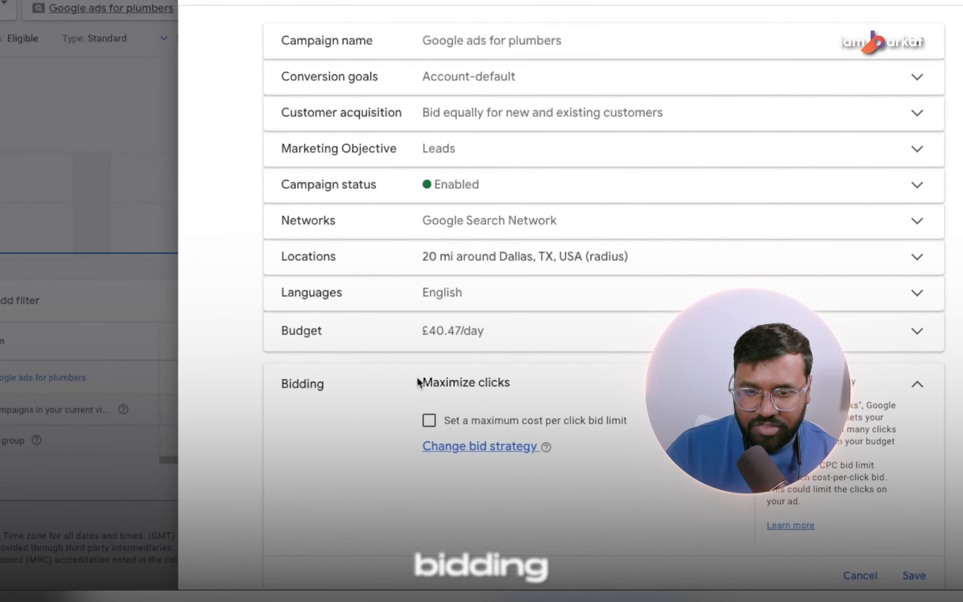
scroll(438, 384, down, 1)
click(492, 397)
scroll(474, 406, down, 4)
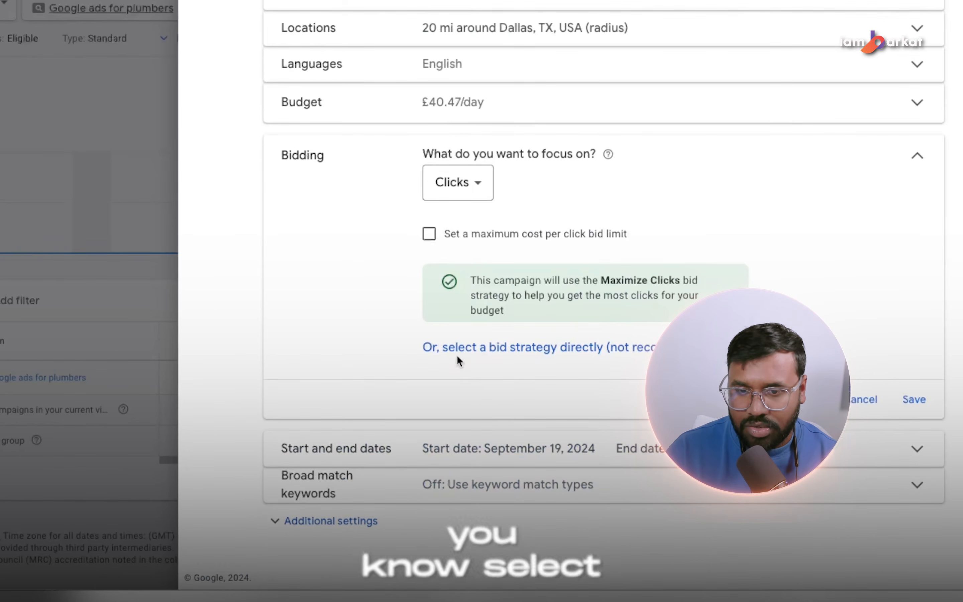
Select the bid strategy directly as Manual CPC, leave Enhanced CPC off, and save the bidding settings.
click(570, 349)
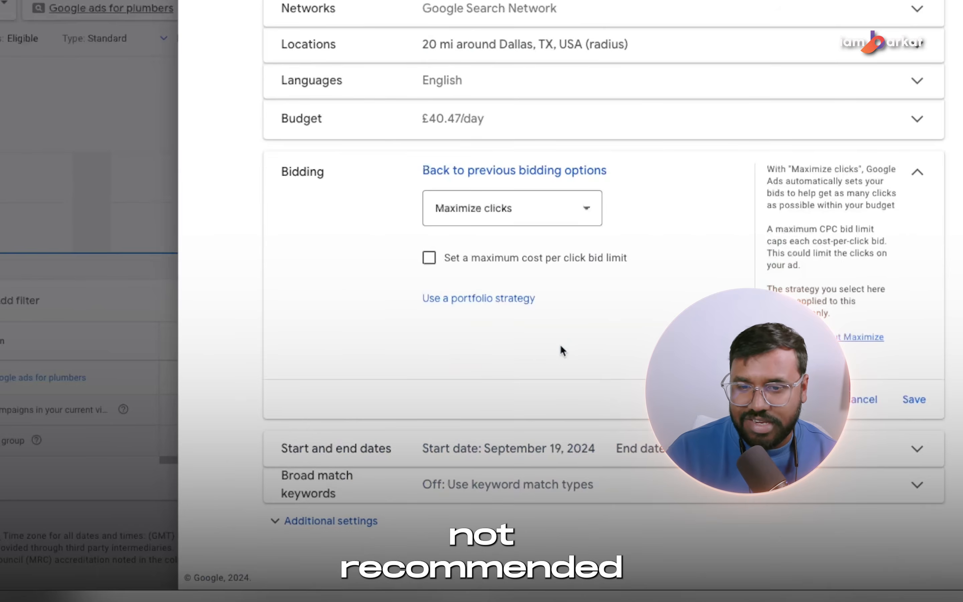
click(488, 215)
click(462, 429)
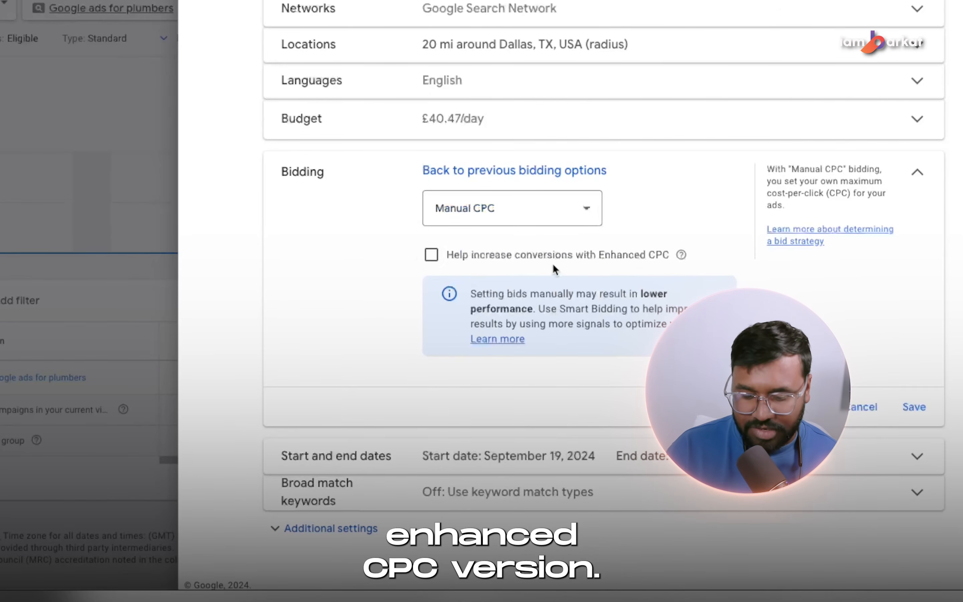
click(429, 257)
click(429, 256)
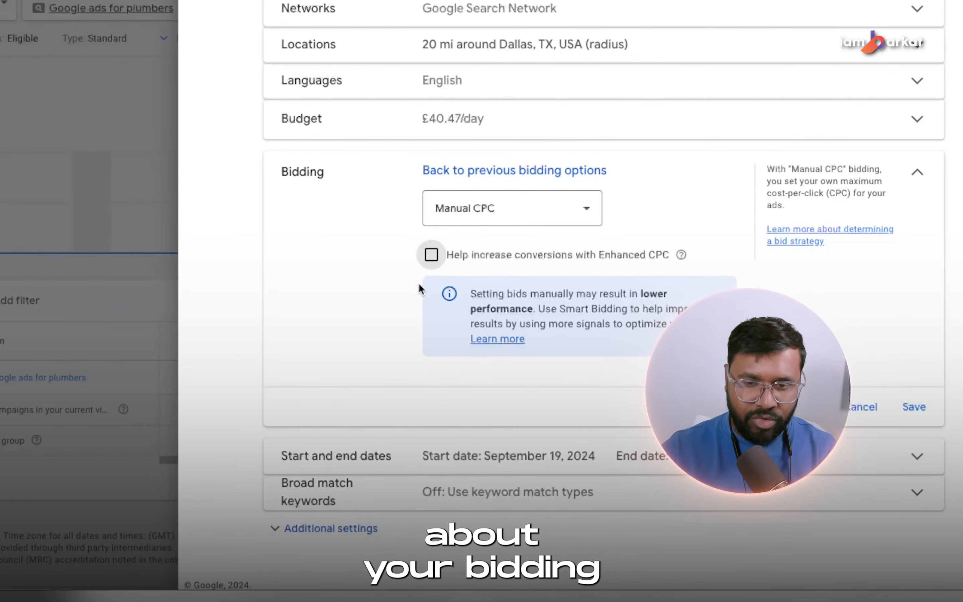
click(914, 406)
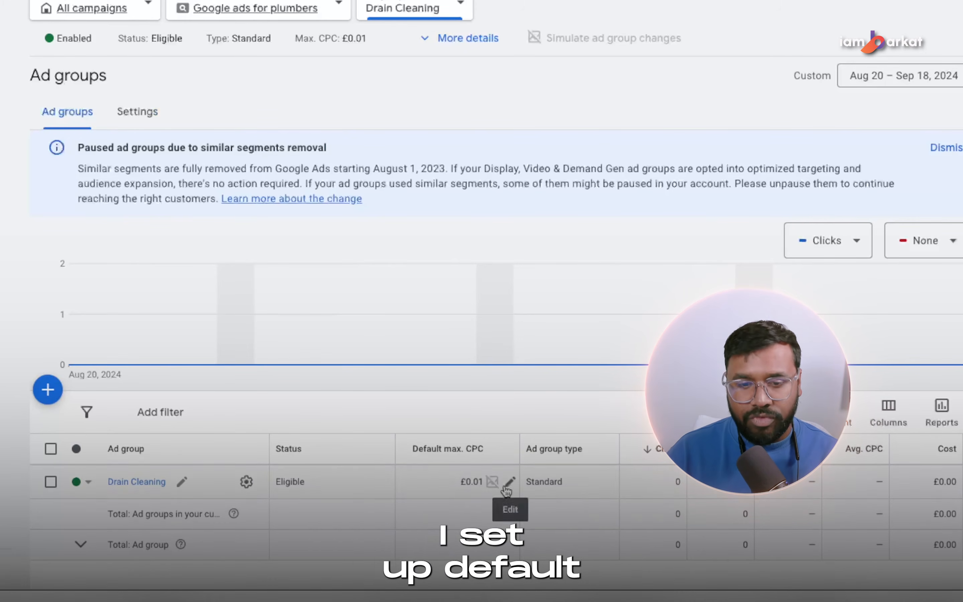
Set the Drain Cleaning ad group's default max. CPC to £10.00 and check the keyword-specific bid setting of "drain cleaning".
click(493, 481)
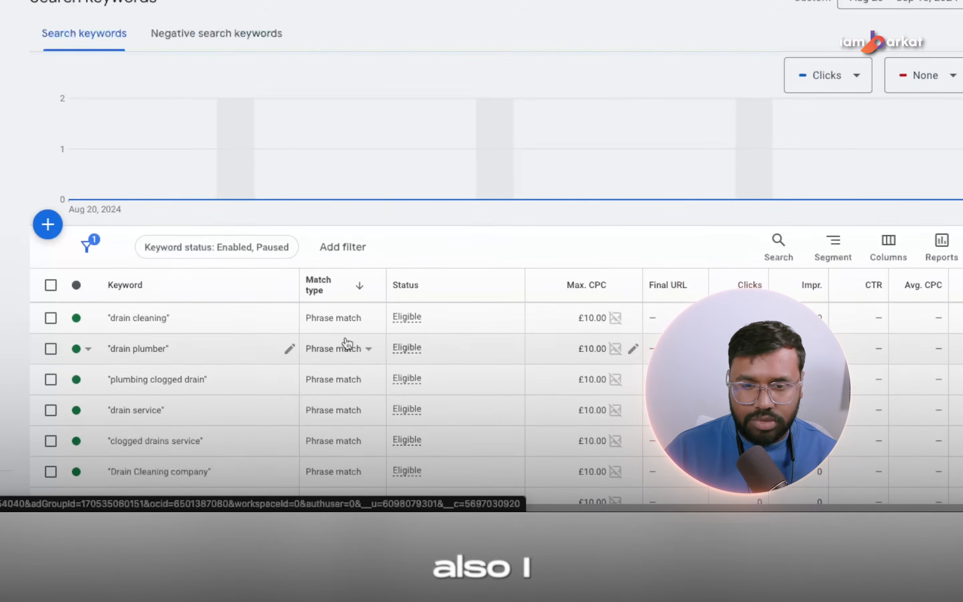
scroll(471, 286, down, 1)
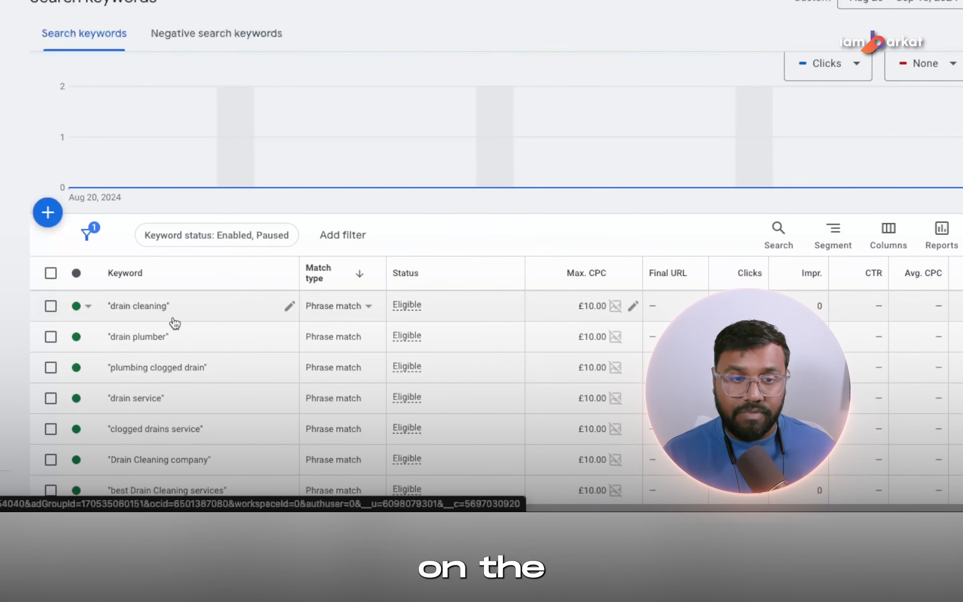
scroll(175, 321, down, 1)
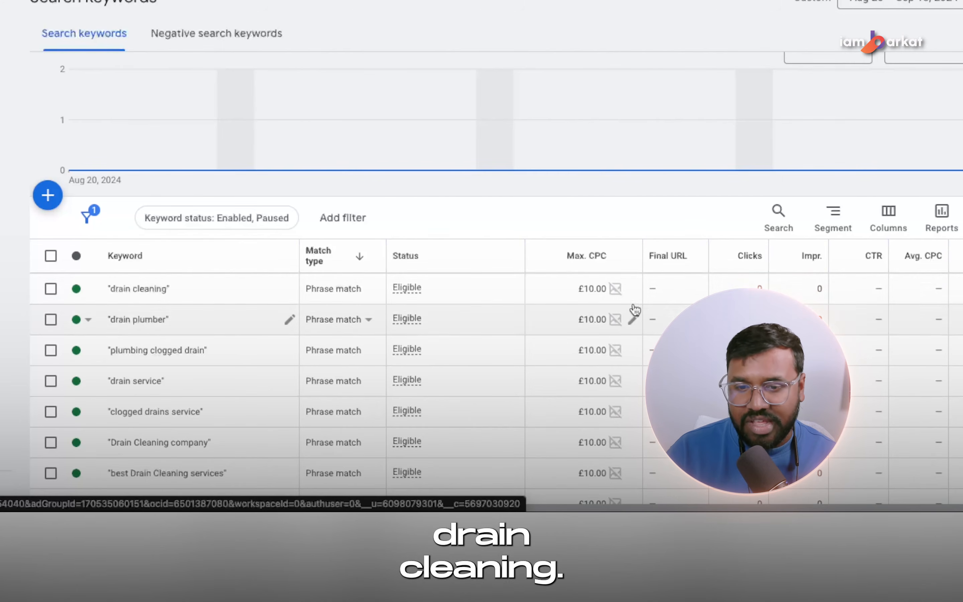
click(632, 288)
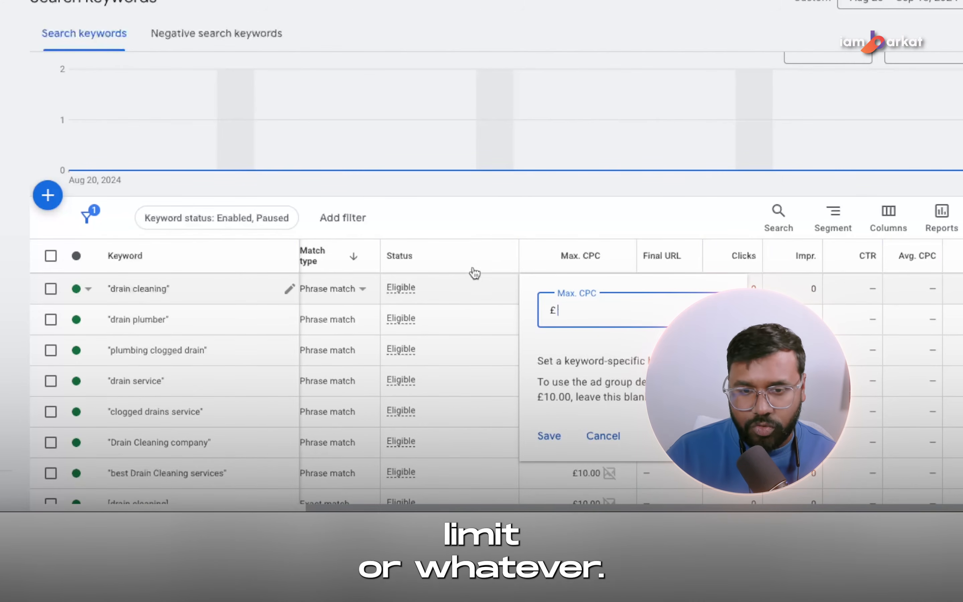
click(499, 245)
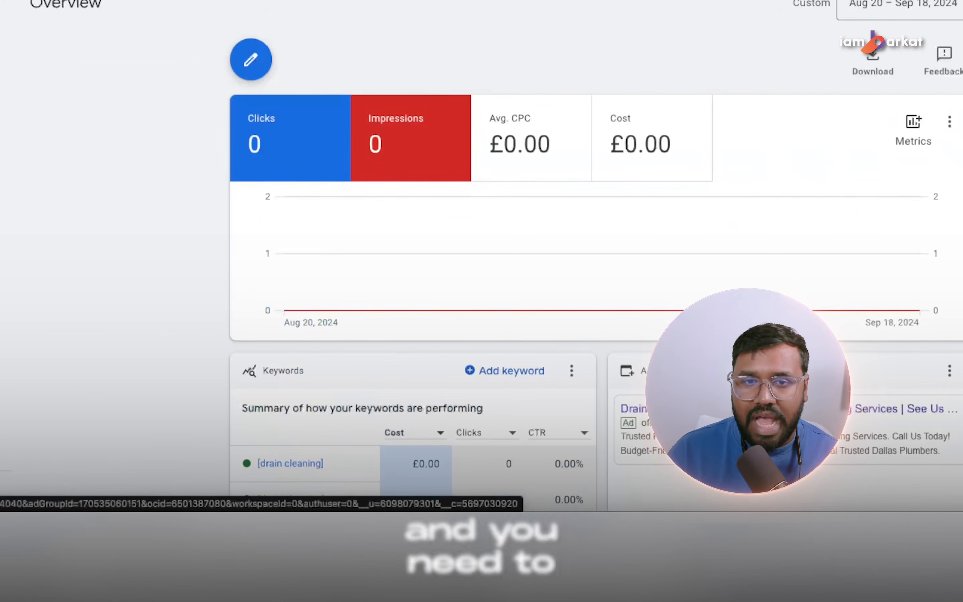
Switch to the Google Sheets planning spreadsheet and look over its possible ad headlines and descriptions.
click(391, 79)
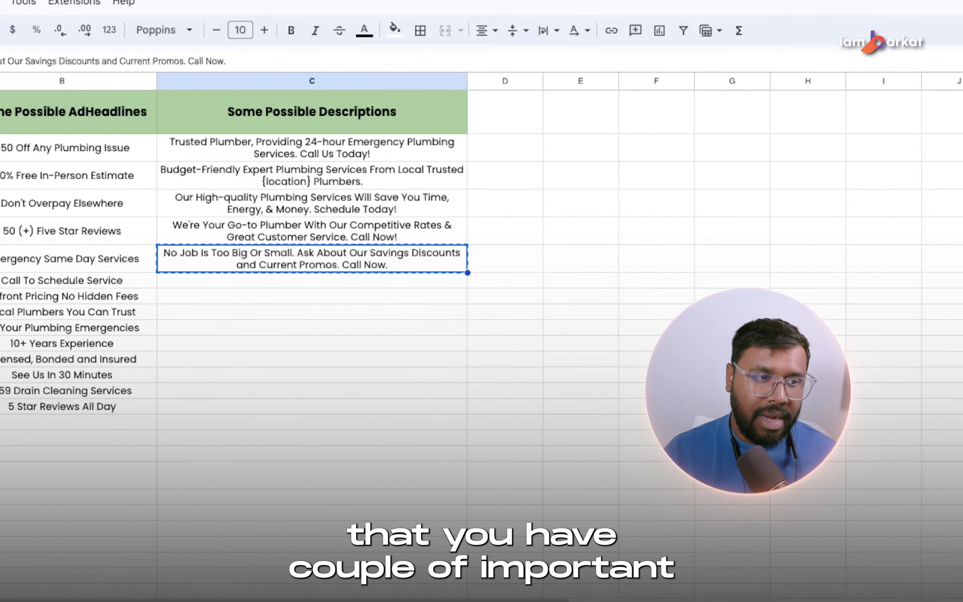
click(2, 259)
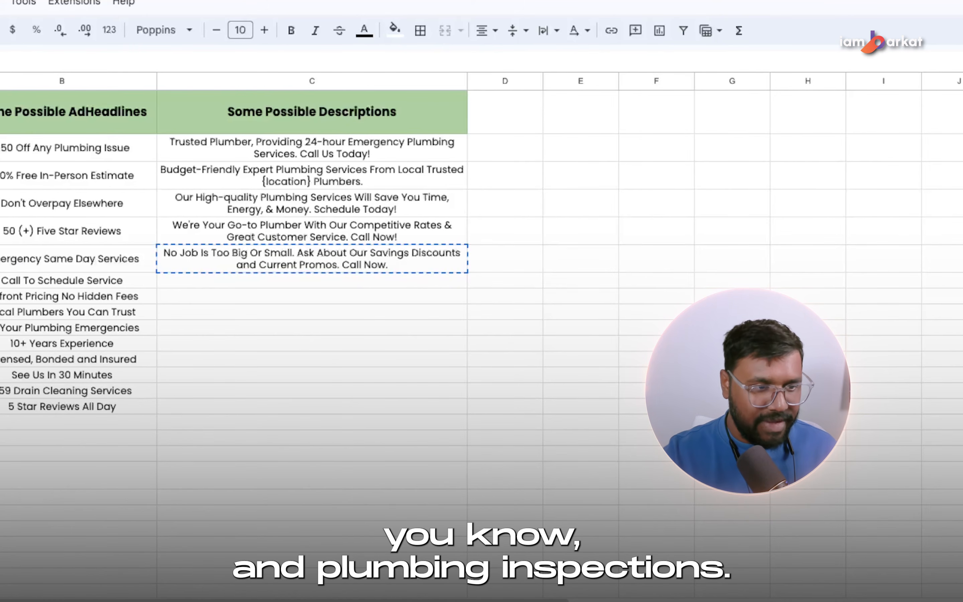
key(Down)
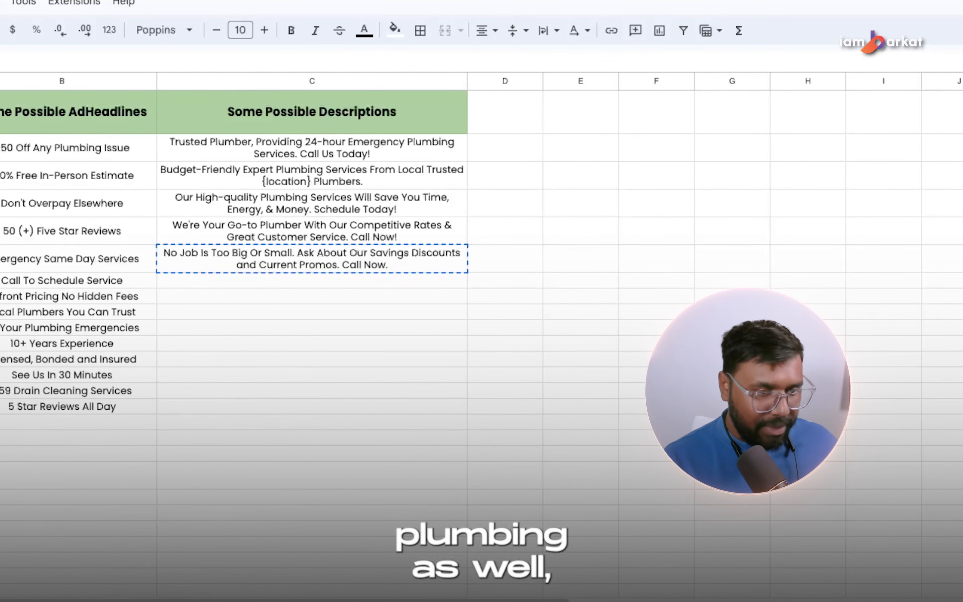